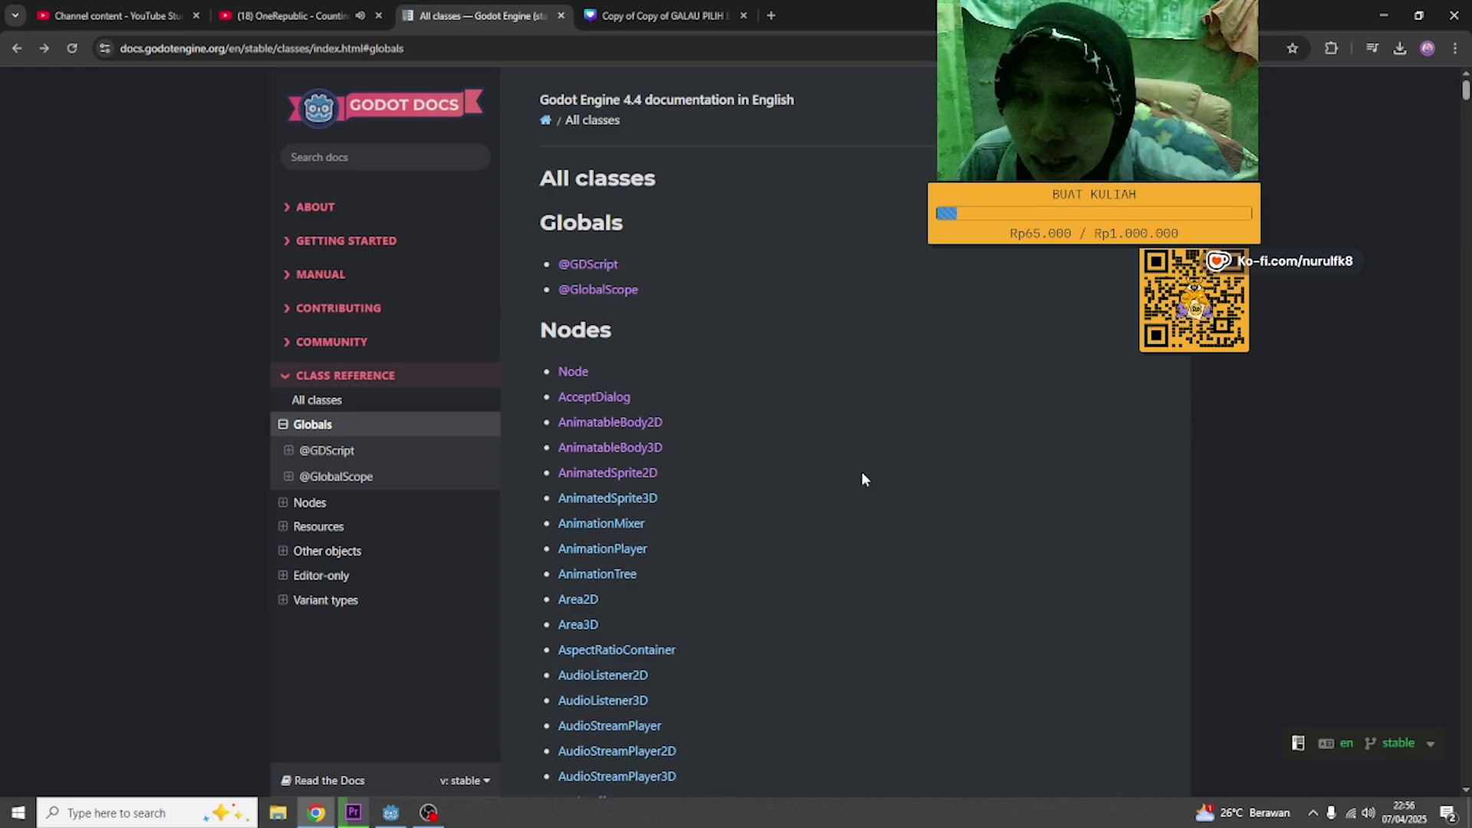
- Open the AnimatedSprite2D class reference in a separate tab, glance at the AnimatedSprite3D page, and look through the AnimatedSprite2D documentation
middle_click(618, 473)
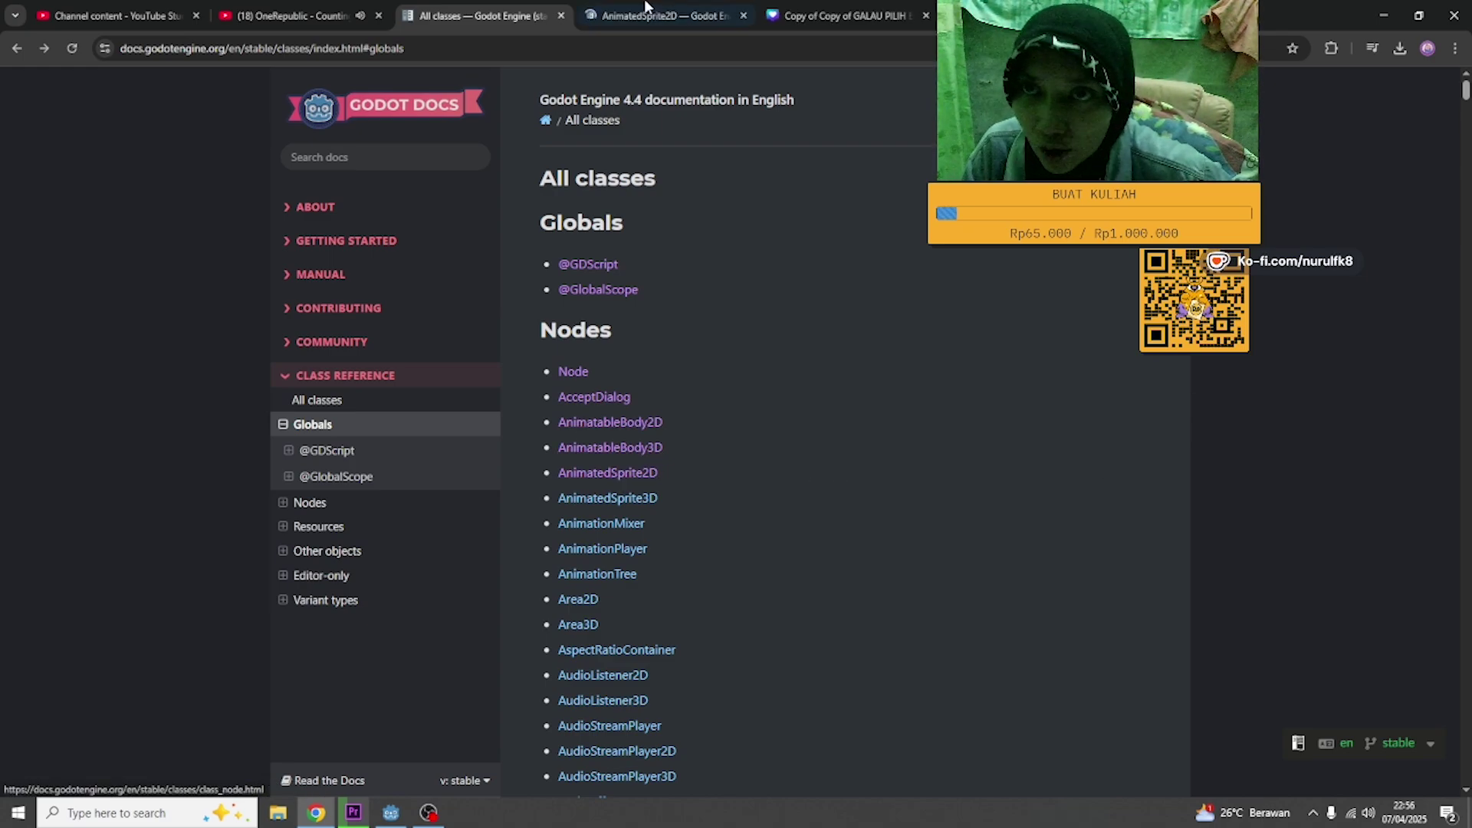
click(659, 15)
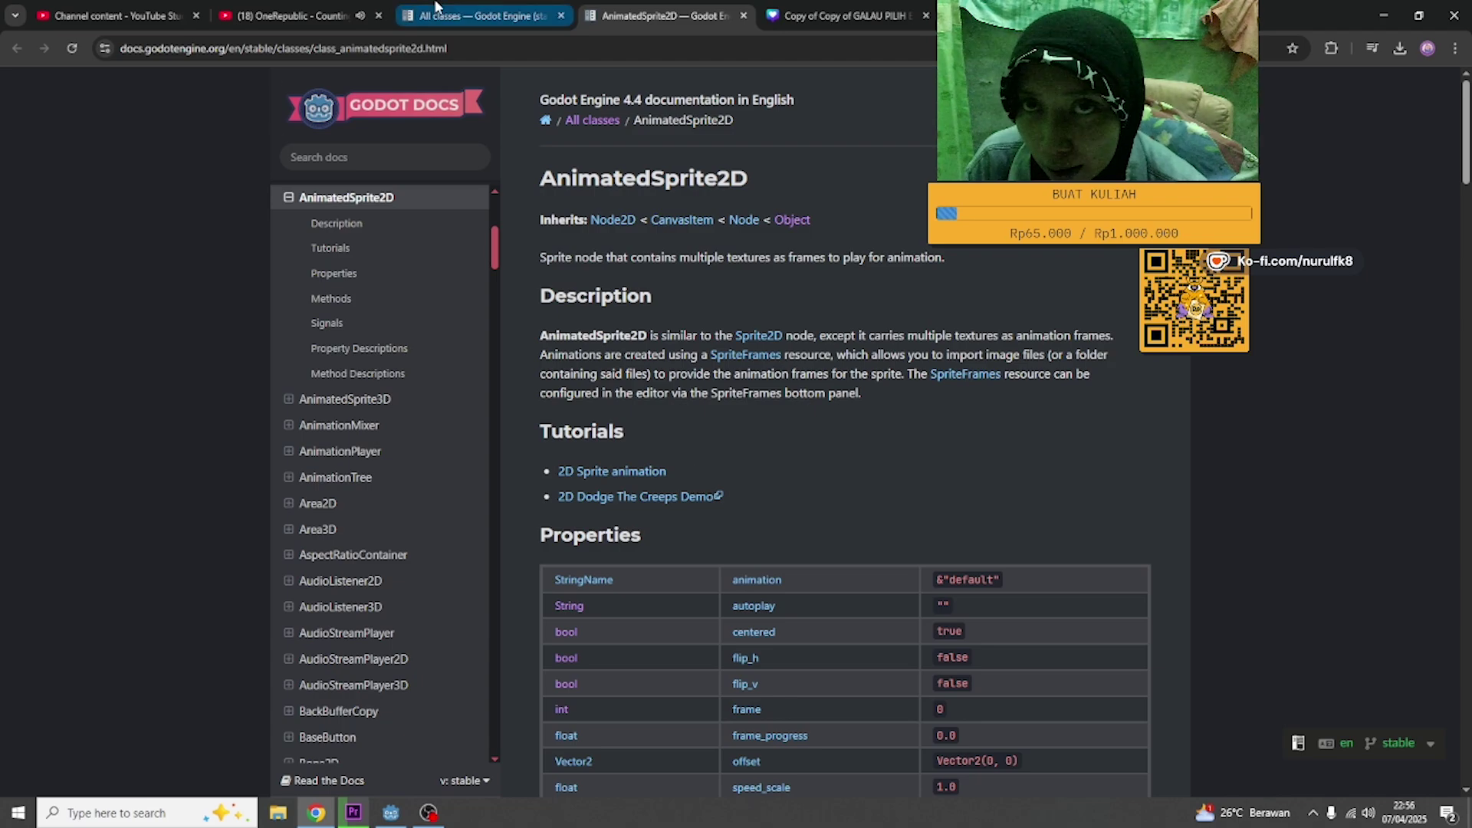
click(479, 15)
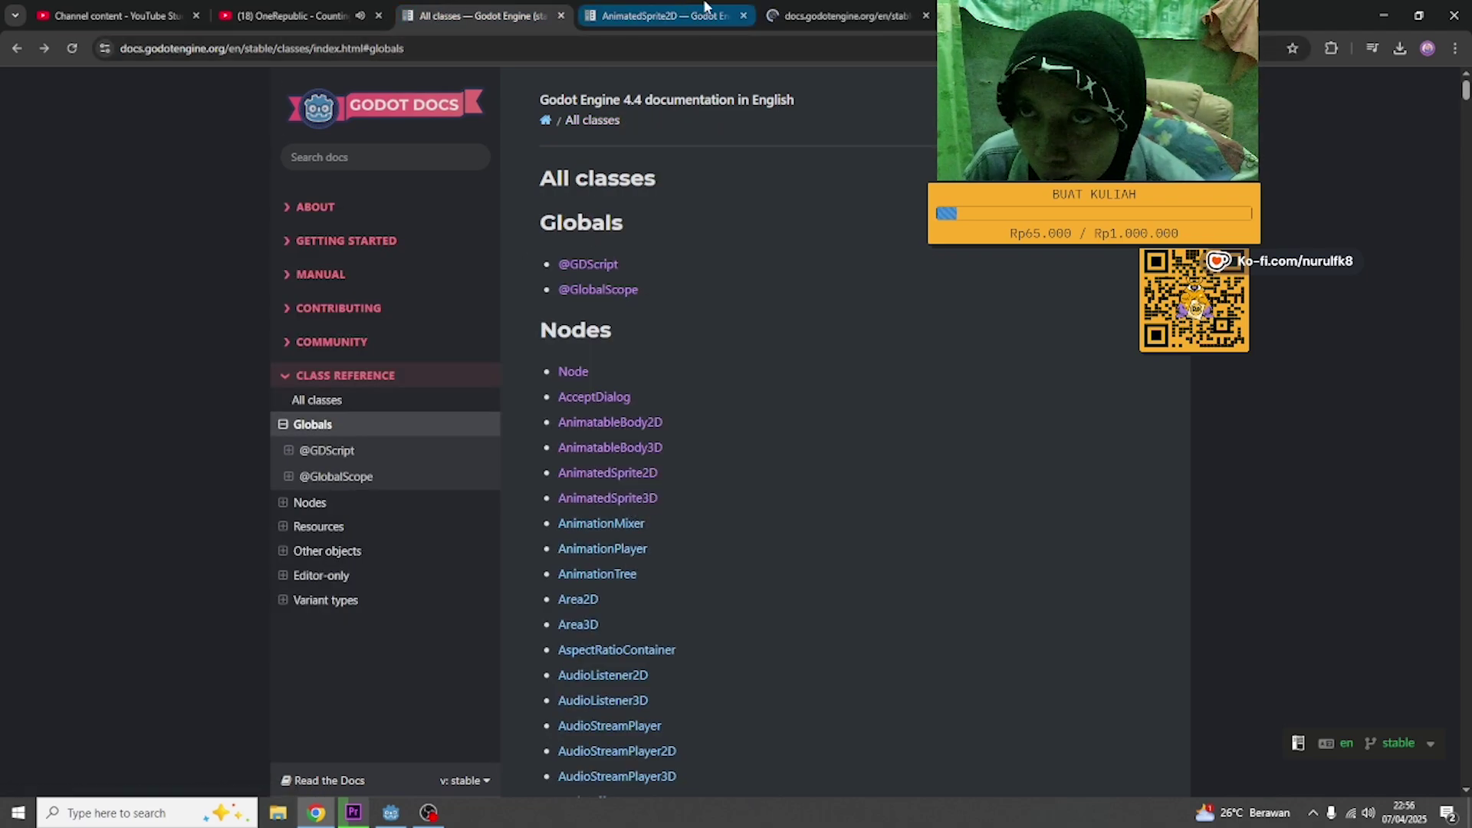
click(843, 14)
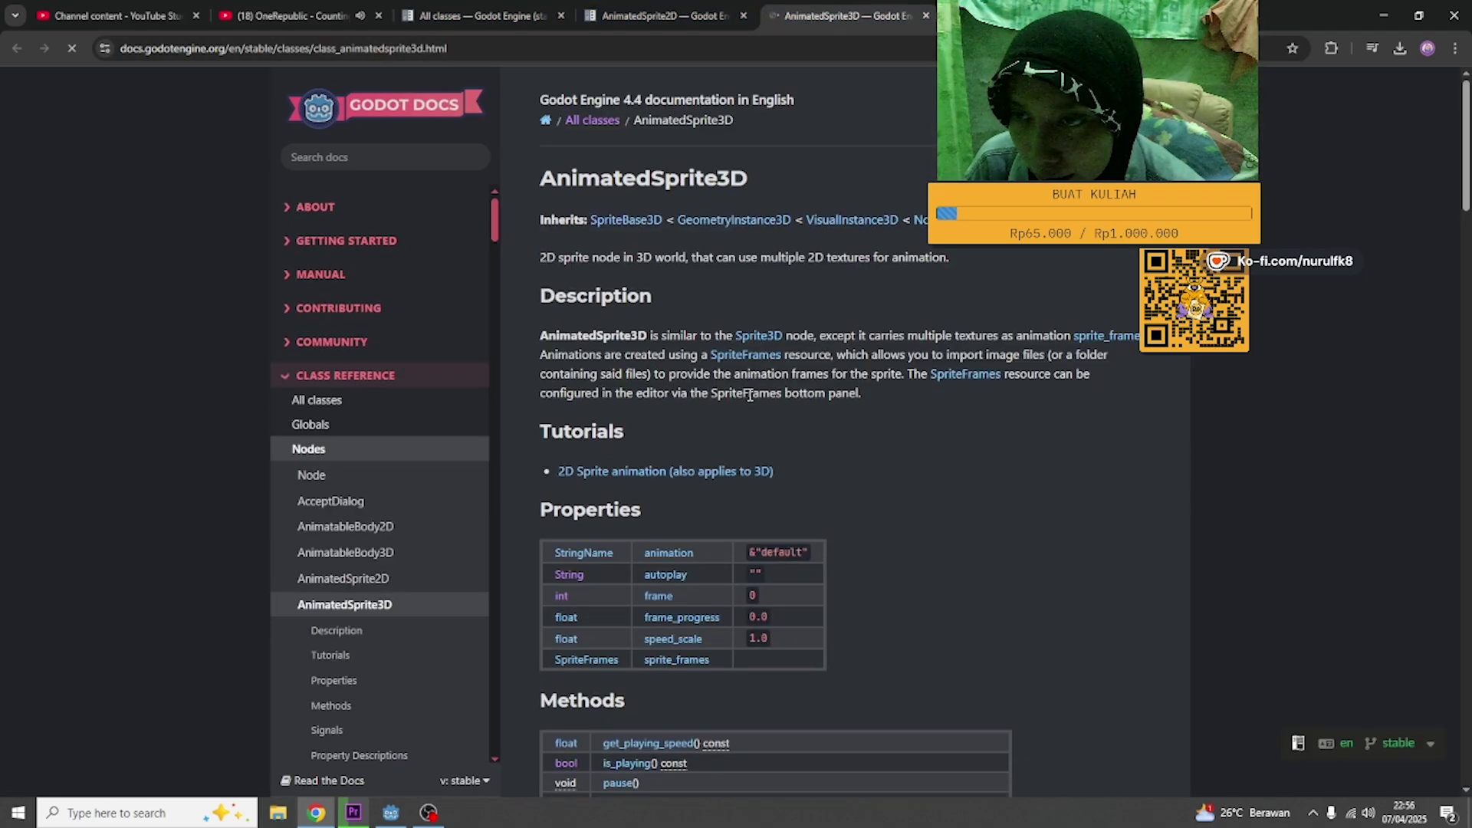
click(925, 15)
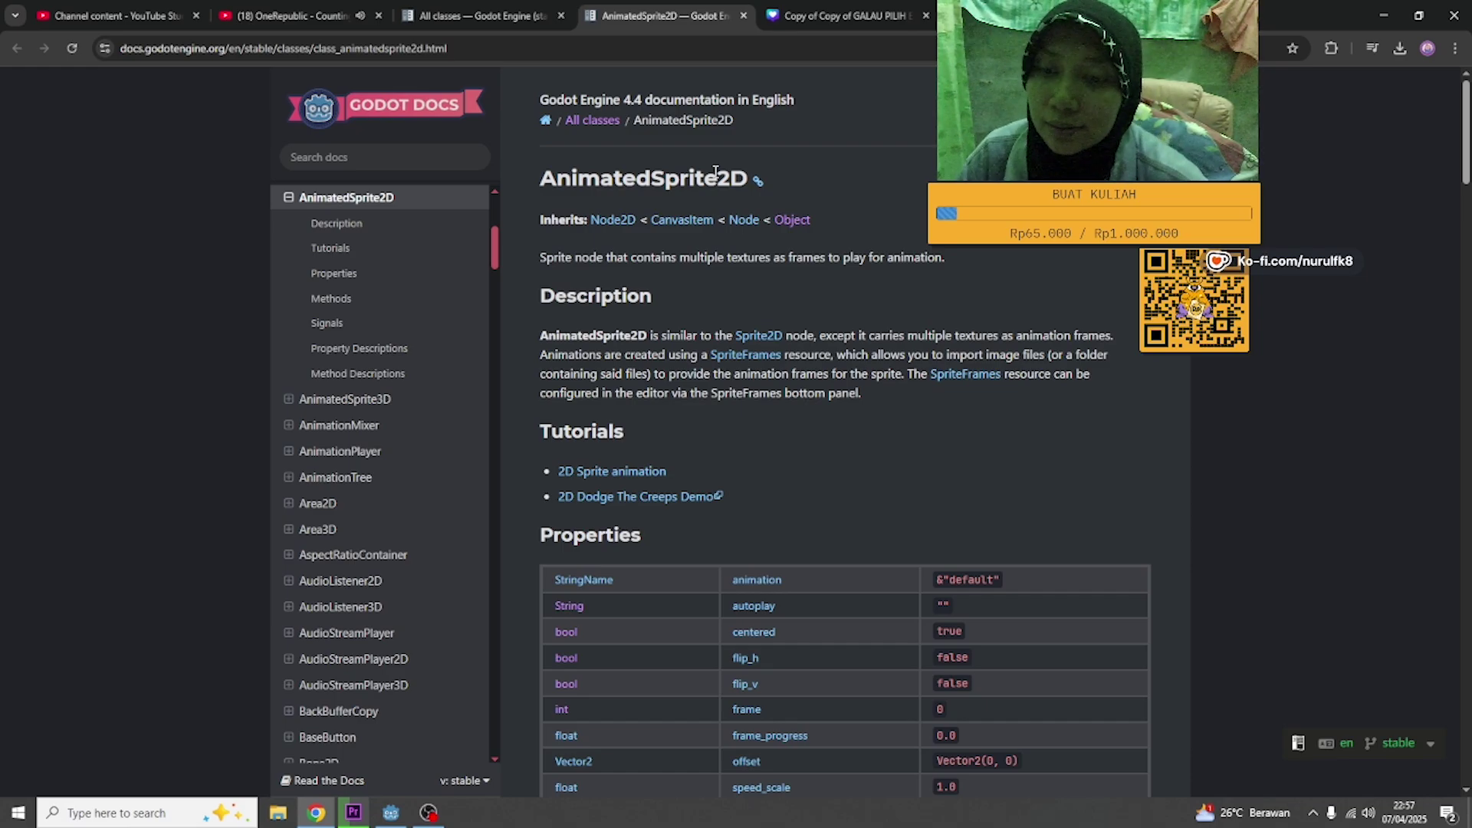
scroll(903, 466, down, 10)
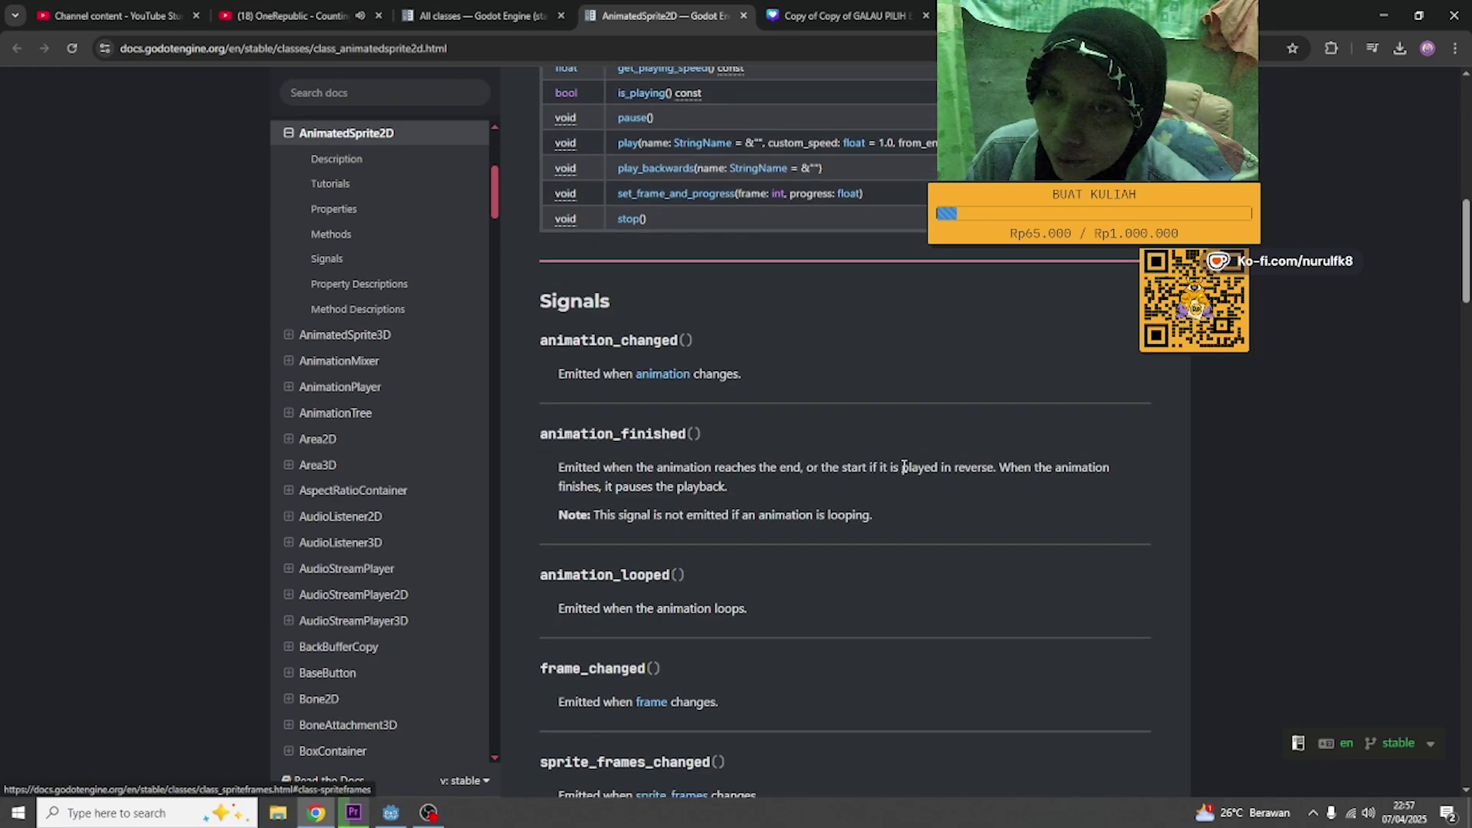
scroll(903, 466, up, 10)
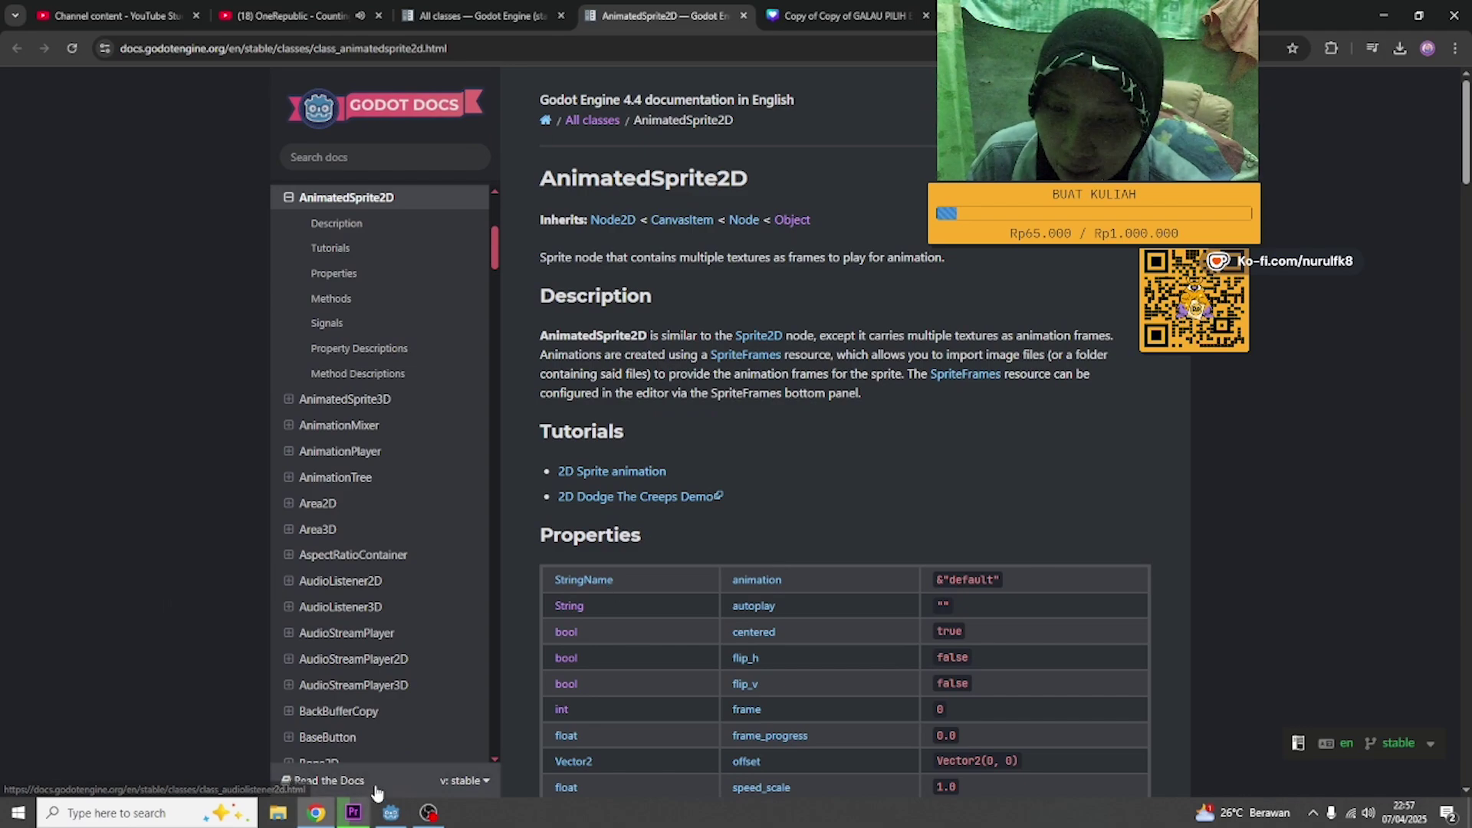
- Switch to Godot and collapse the AnimatableBody2D and static nodes in the map scene tree
click(392, 815)
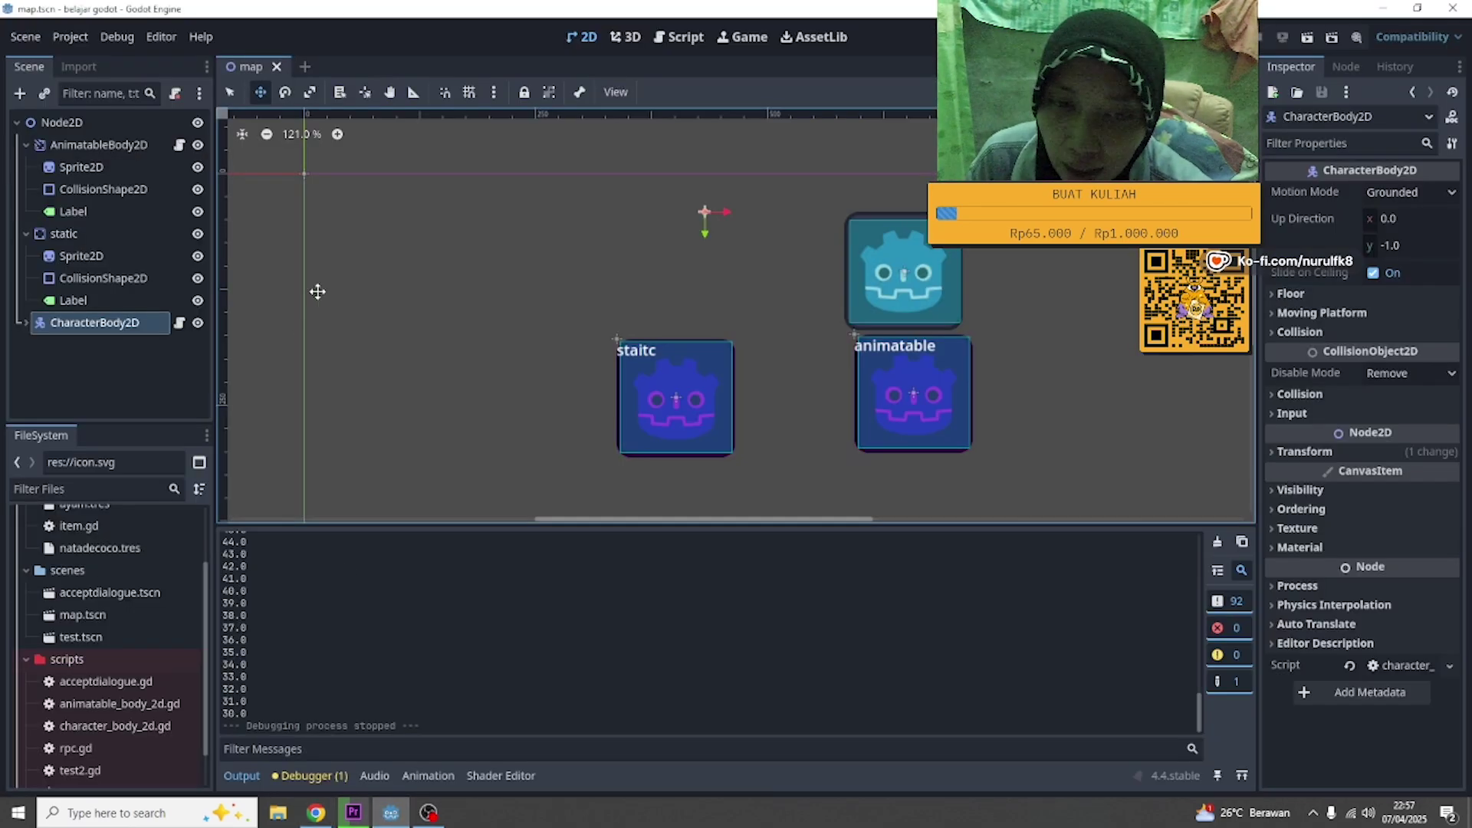
click(23, 144)
click(26, 167)
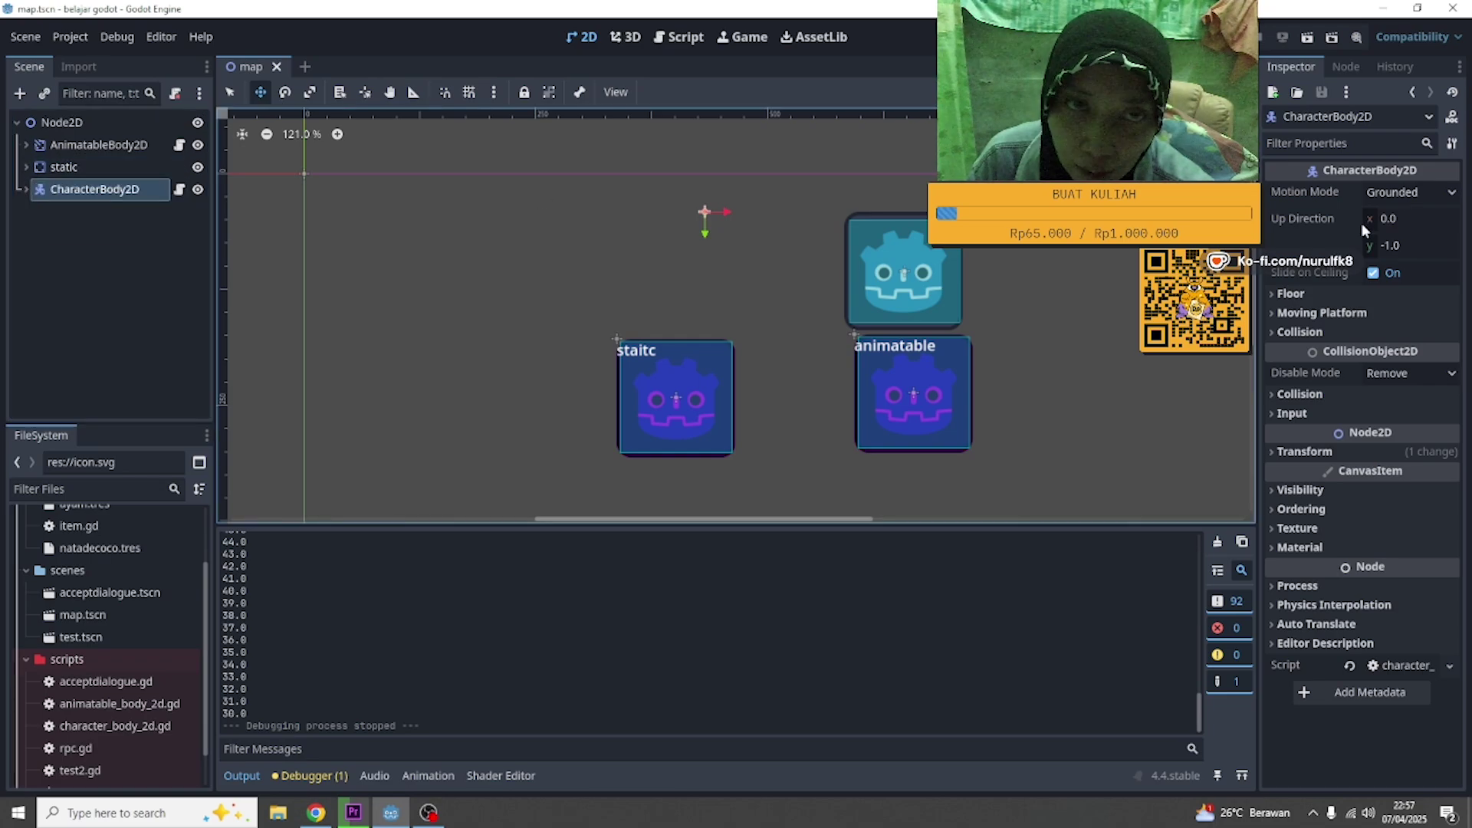
middle_drag(471, 336, 602, 337)
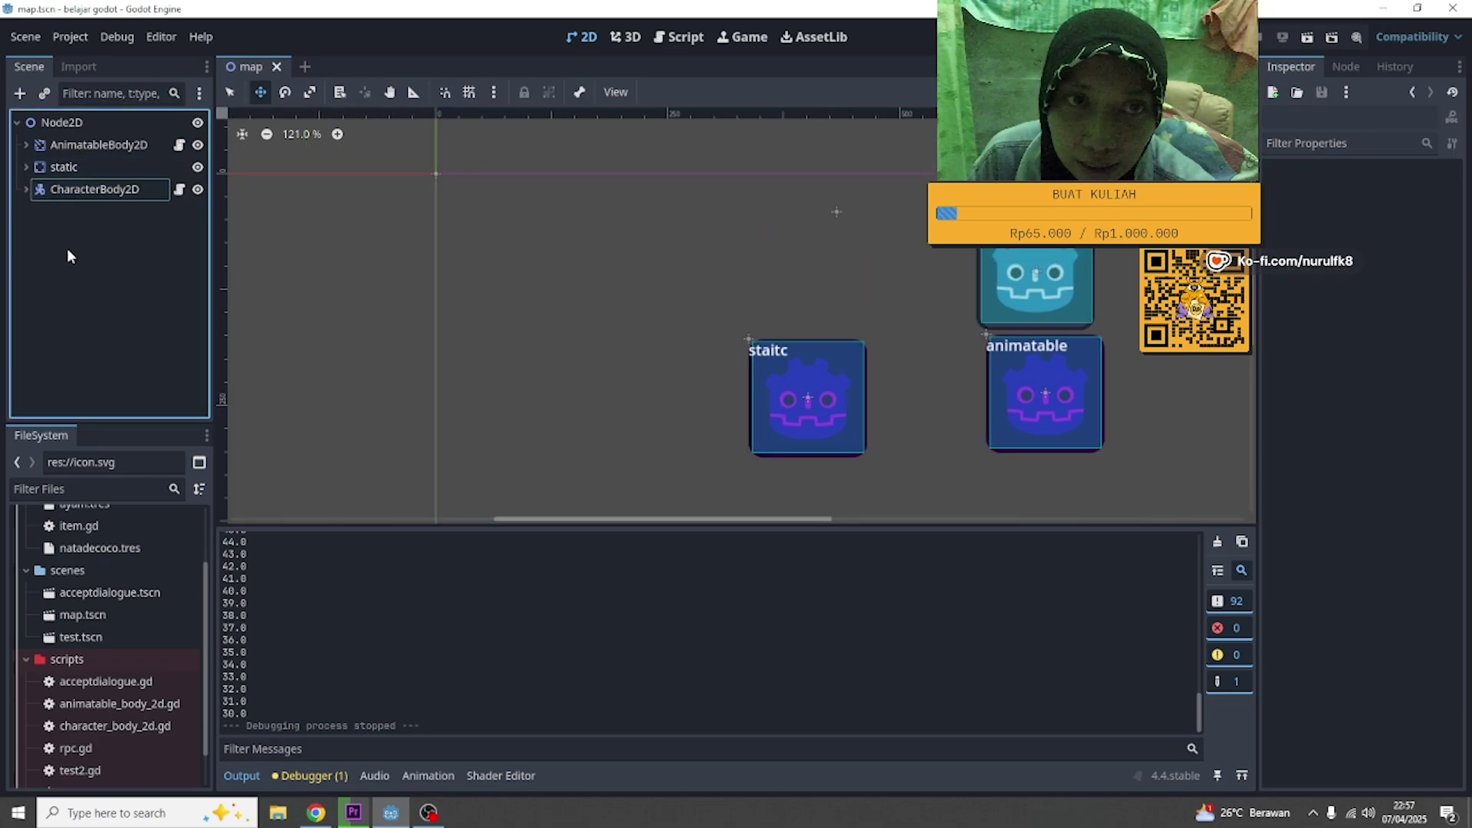
- Add an AnimatedSprite2D node under the root Node2D of the map scene
click(20, 93)
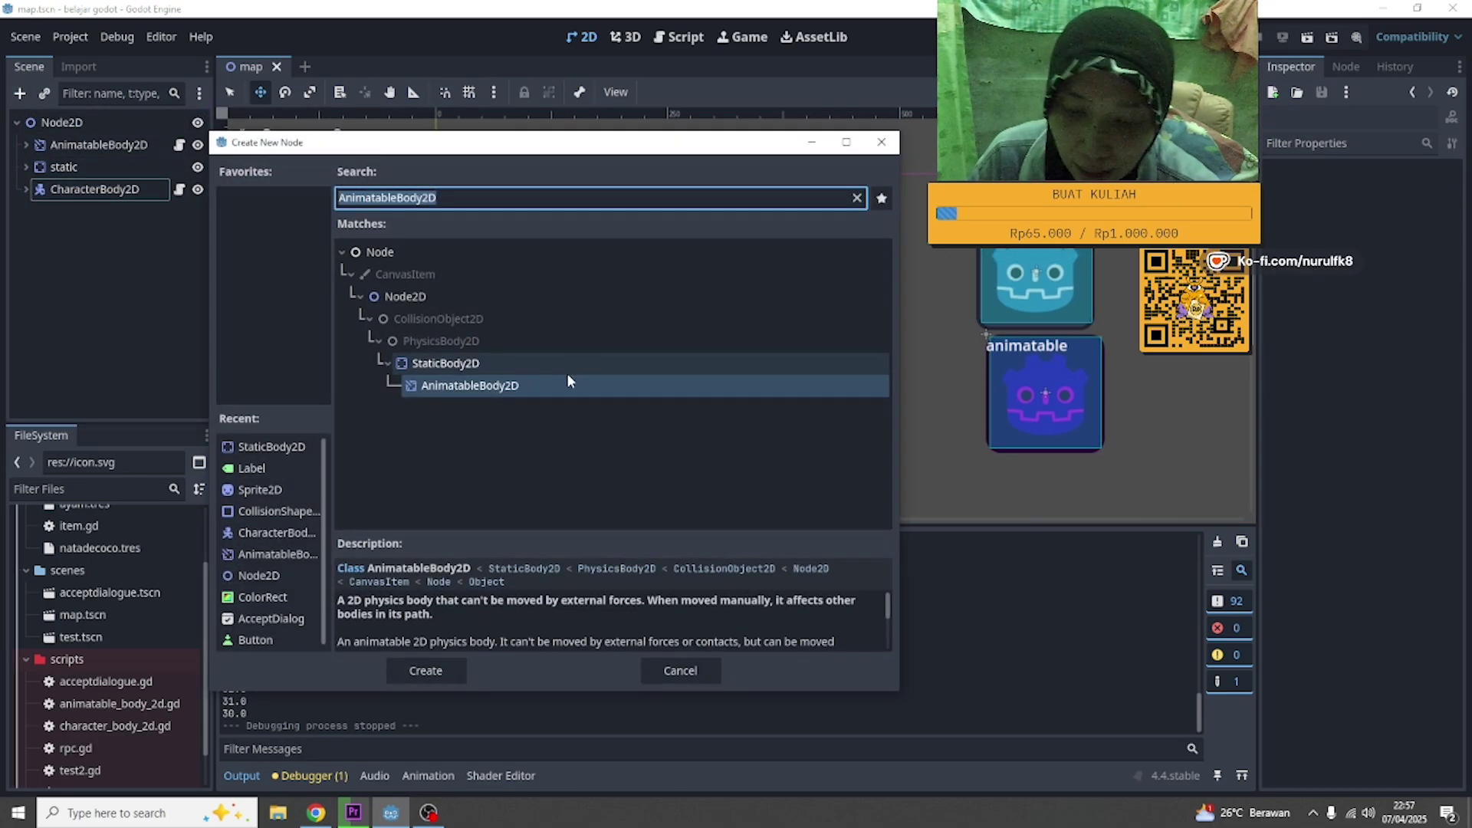
key(BackSpace)
text(animated)
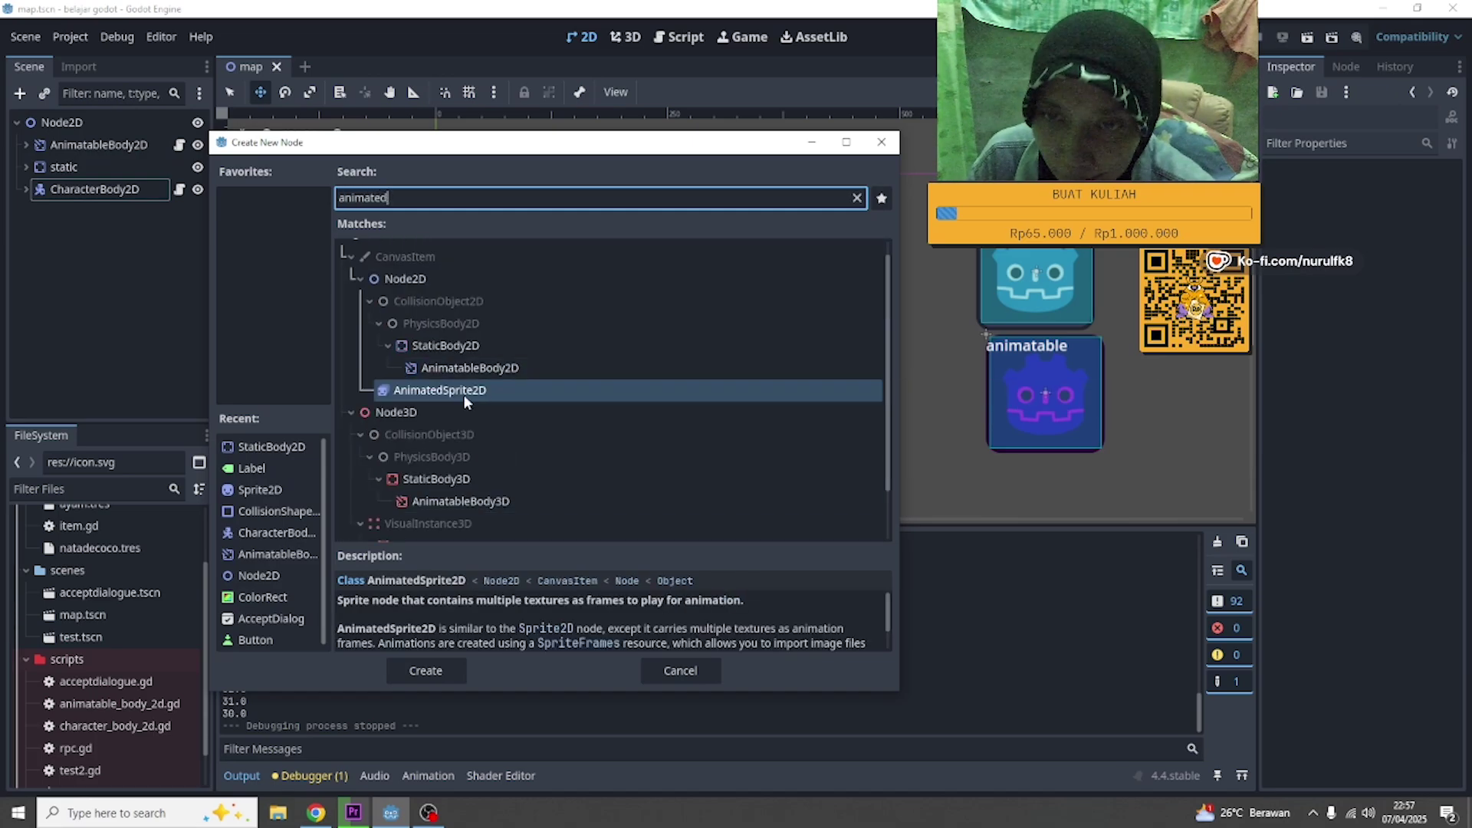
click(414, 673)
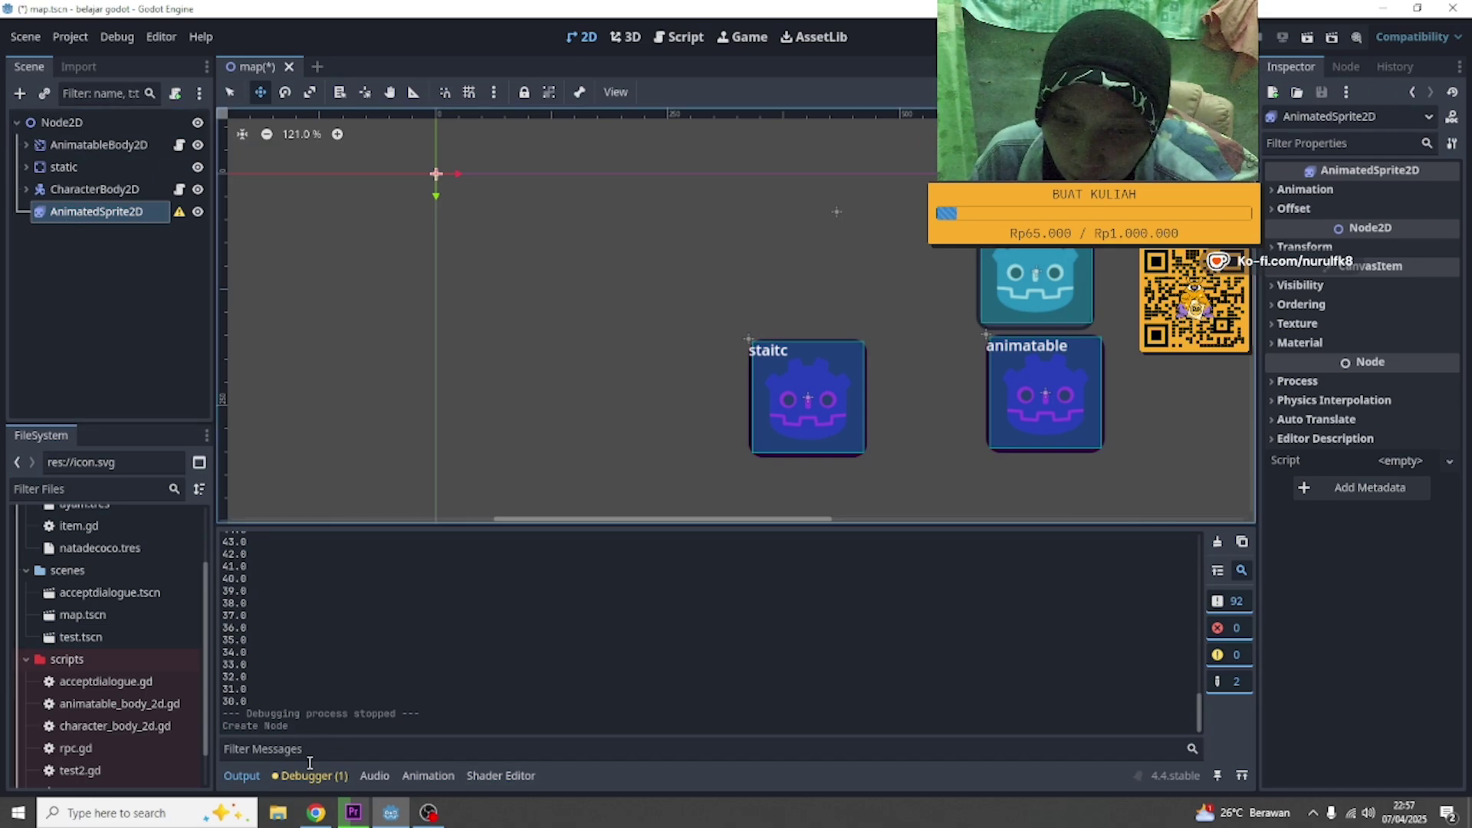
- Switch to the browser, open pinterest.com in a new tab and search it for "spritesheet 2d"
click(315, 814)
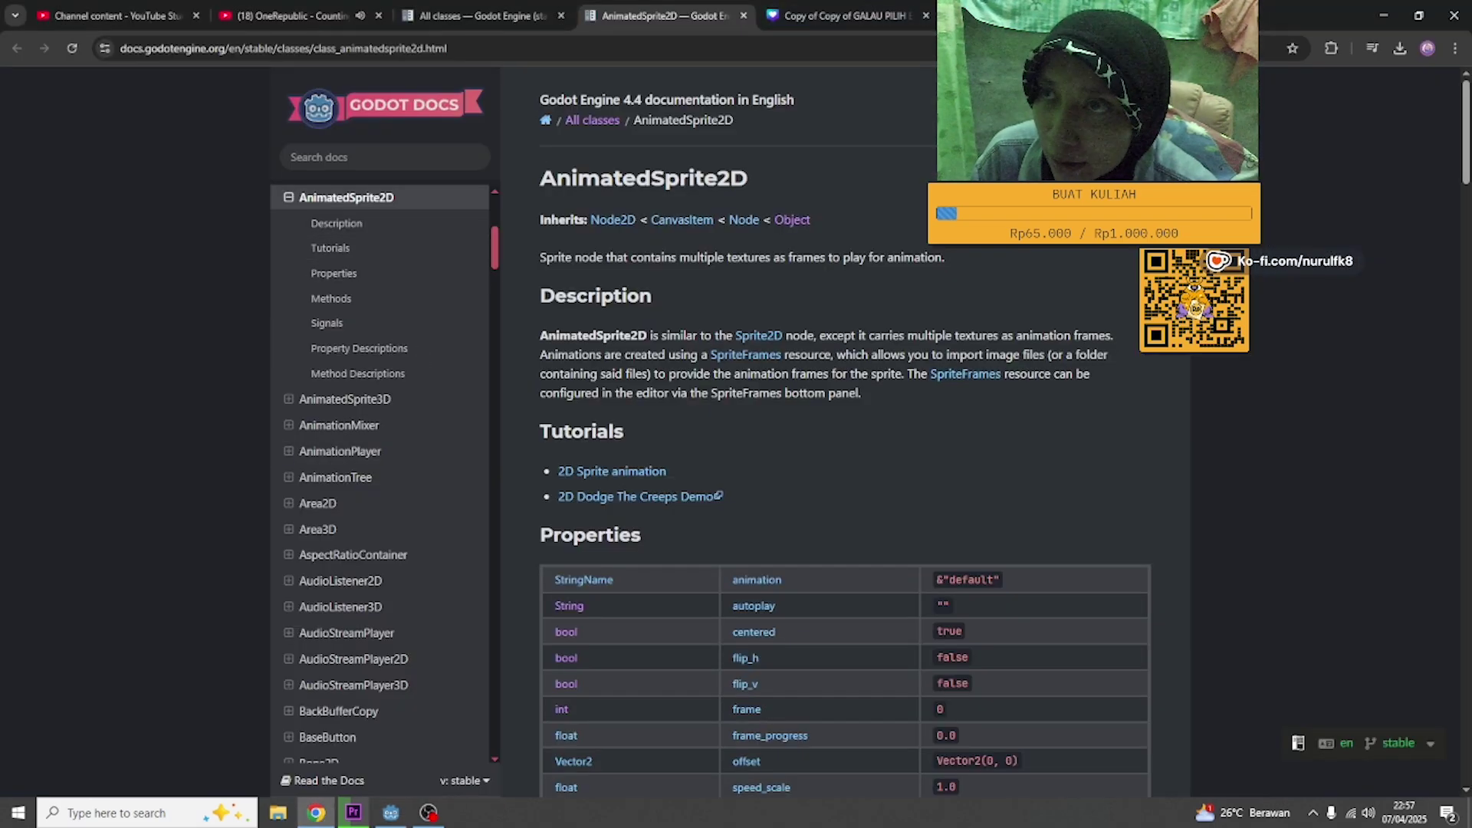
key(ctrl+t)
text(pinterest.com)
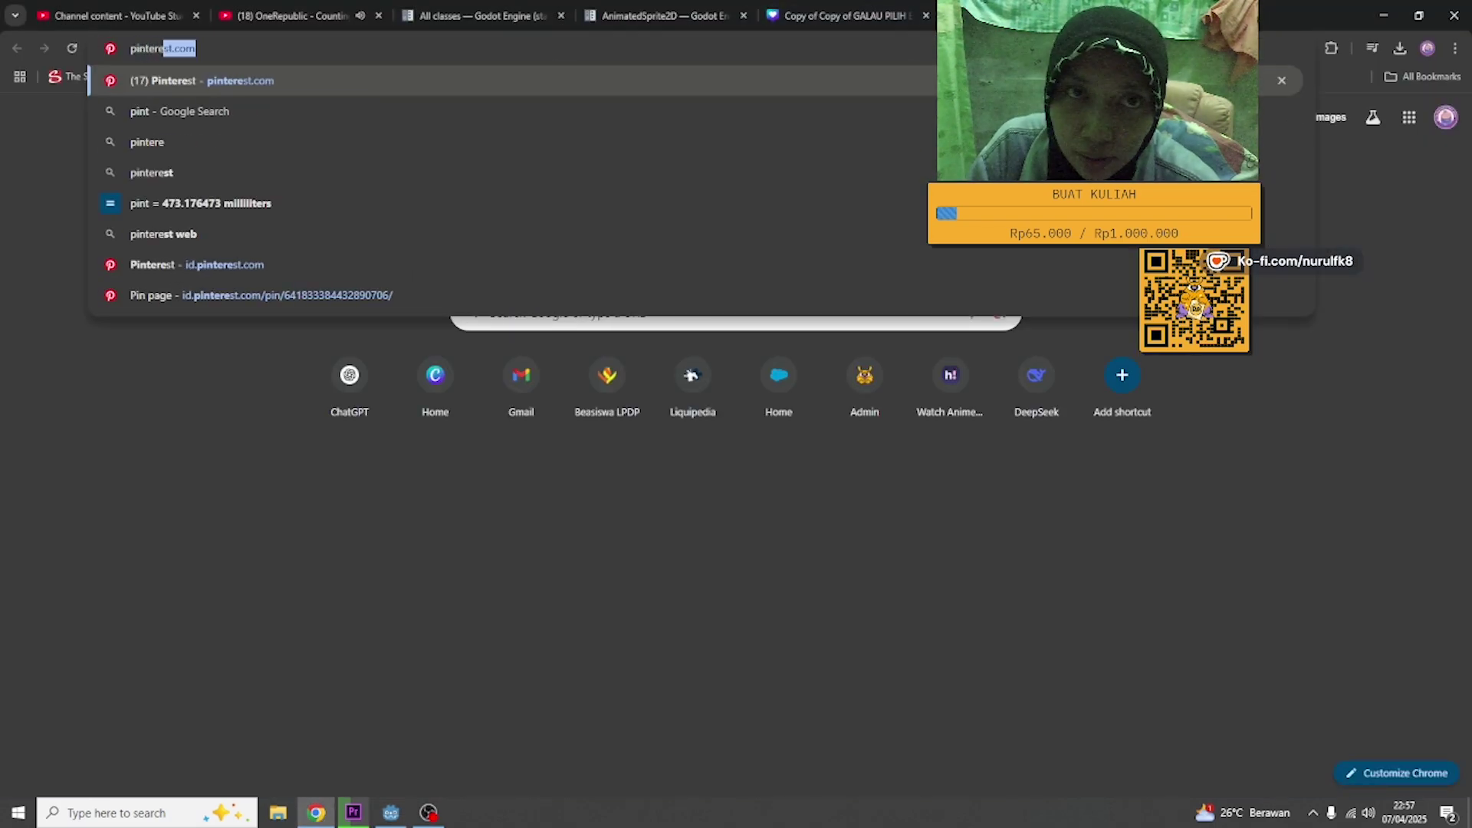
key(Return)
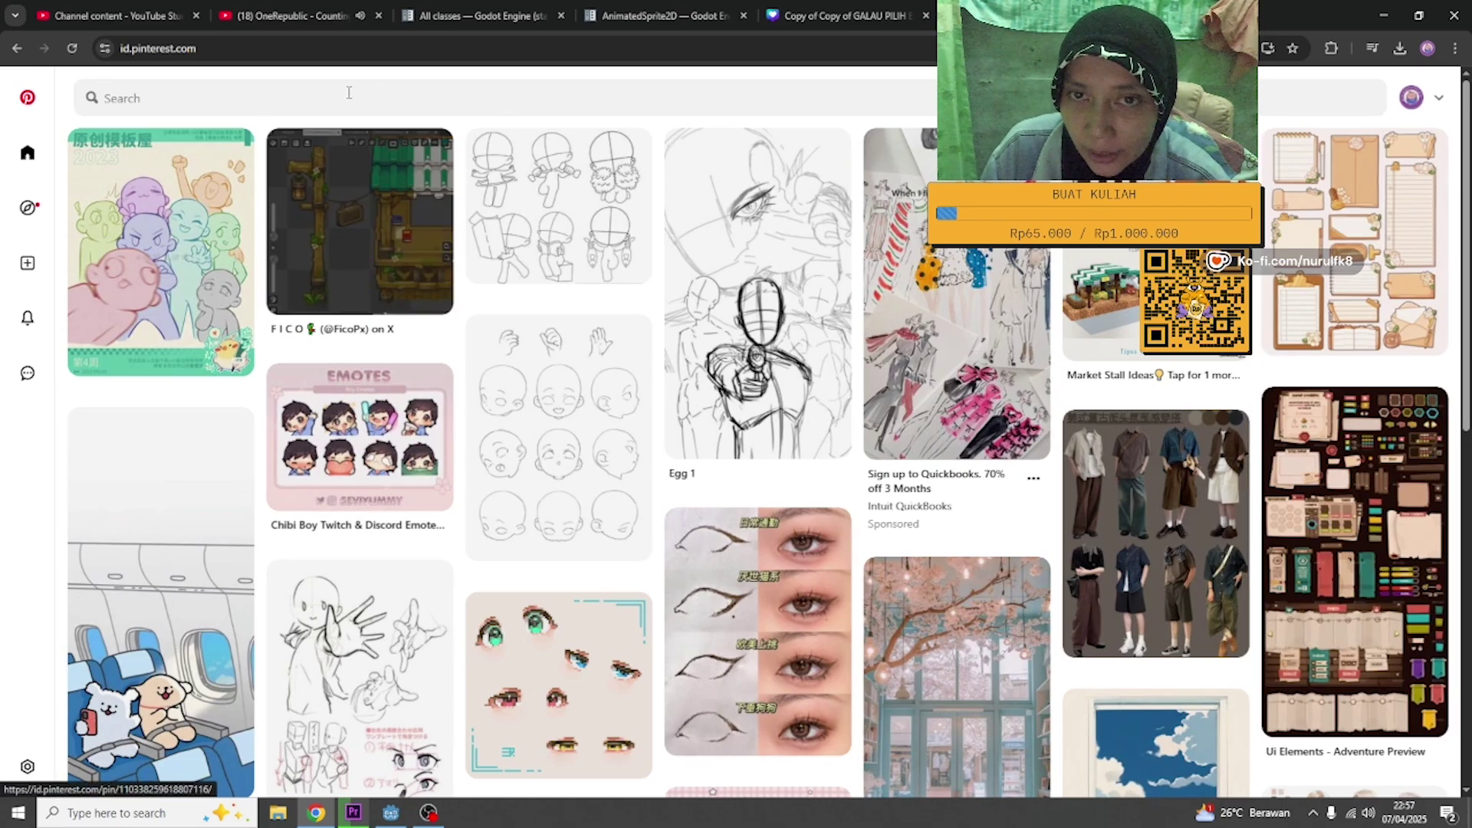
click(324, 101)
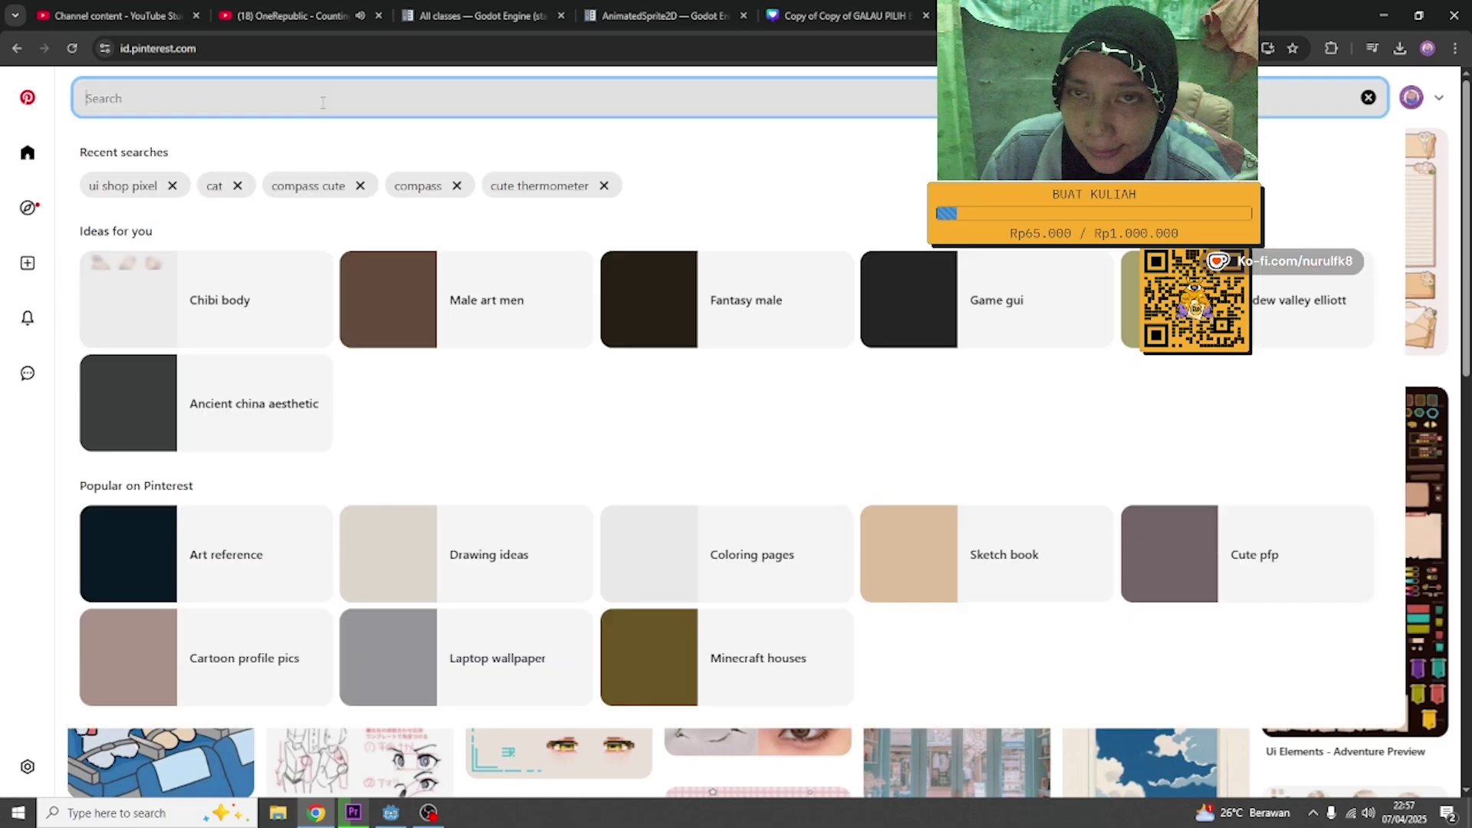
text(sprit)
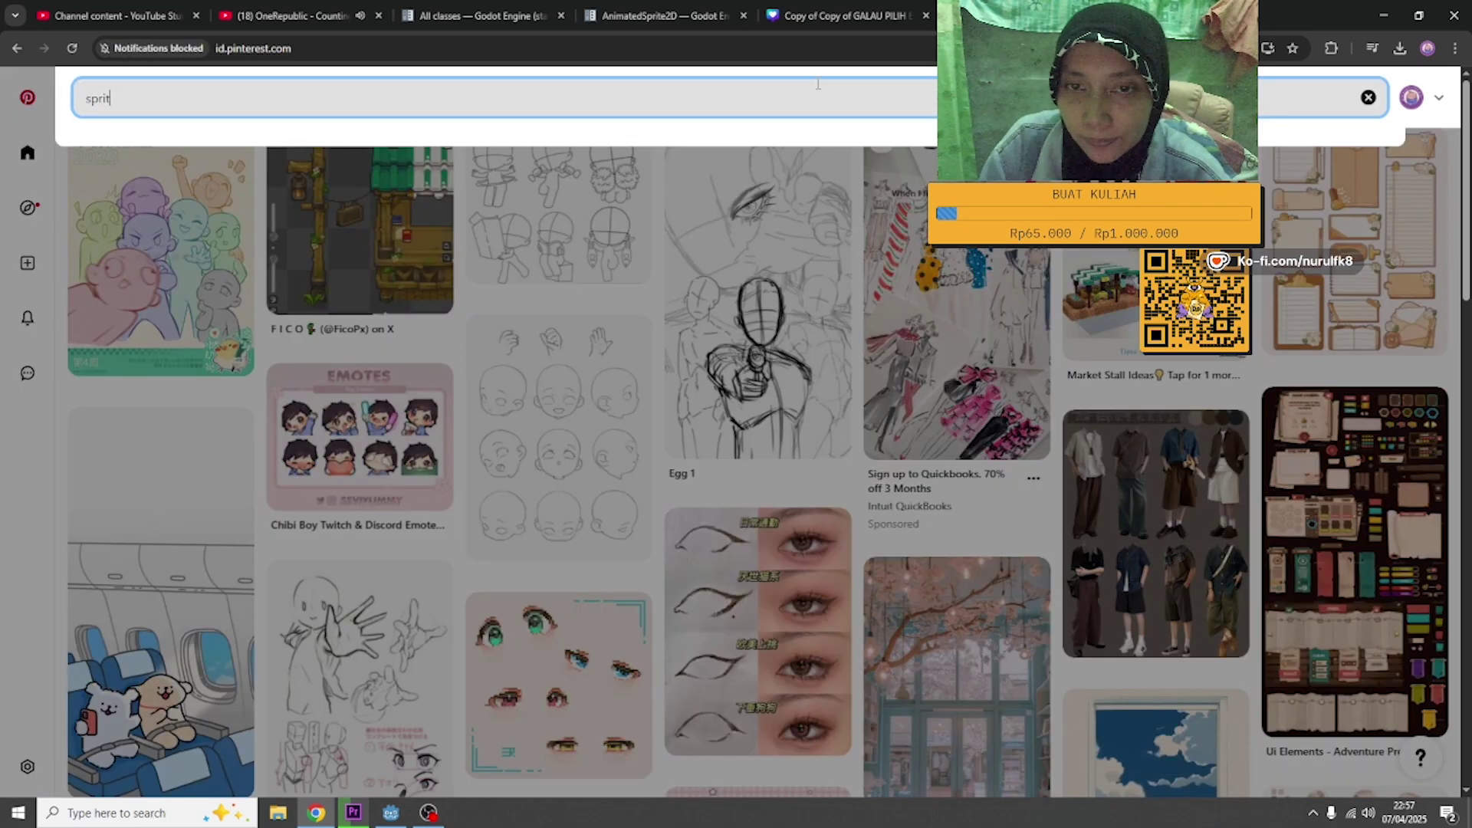
text(esheet 2d)
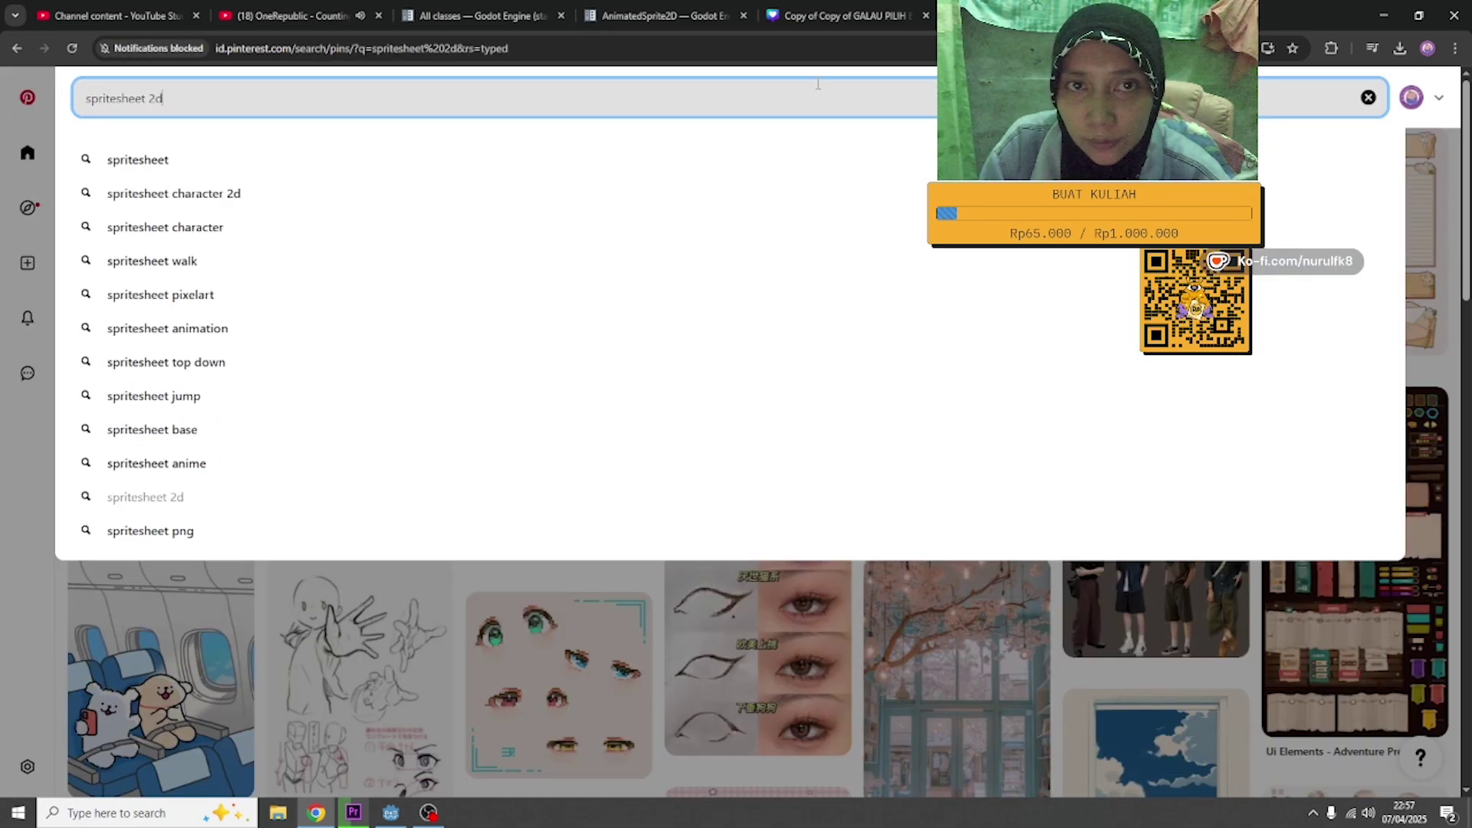
key(Return)
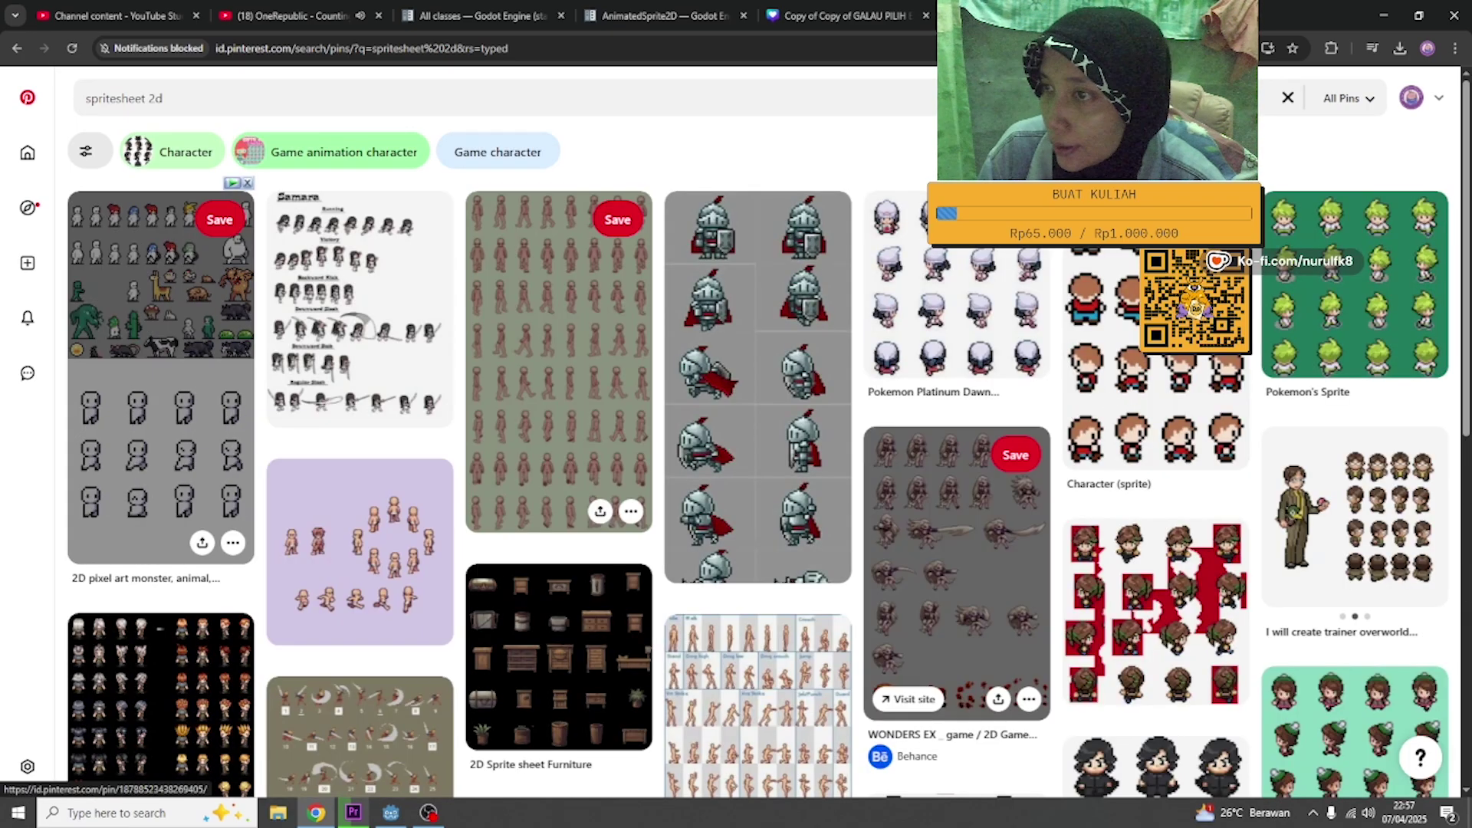
- Open the pin with the red-shirted, brown-haired walking character sprite sheet and look over the related pins
click(1119, 322)
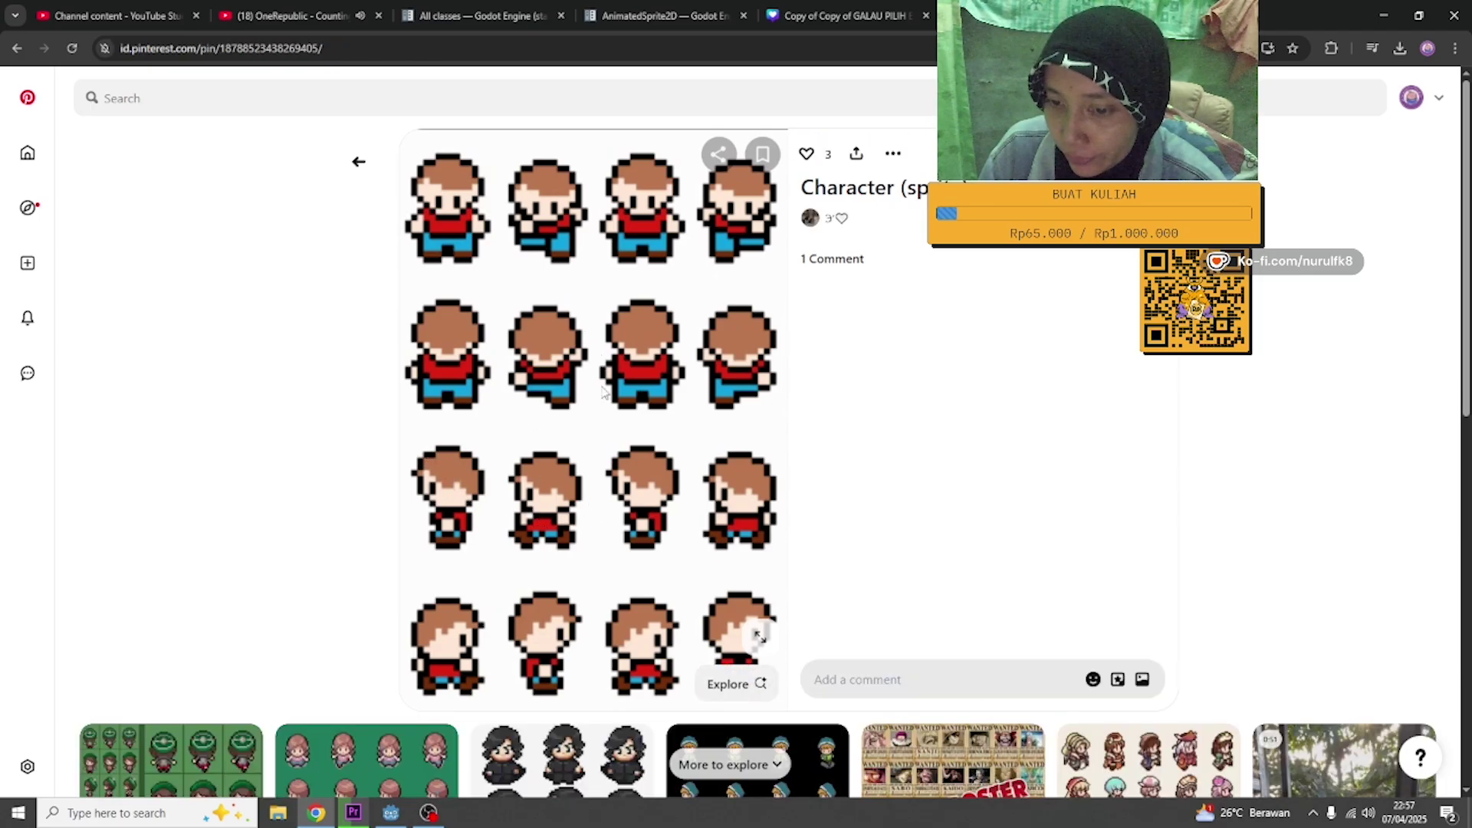
scroll(601, 391, down, 3)
scroll(603, 407, down, 2)
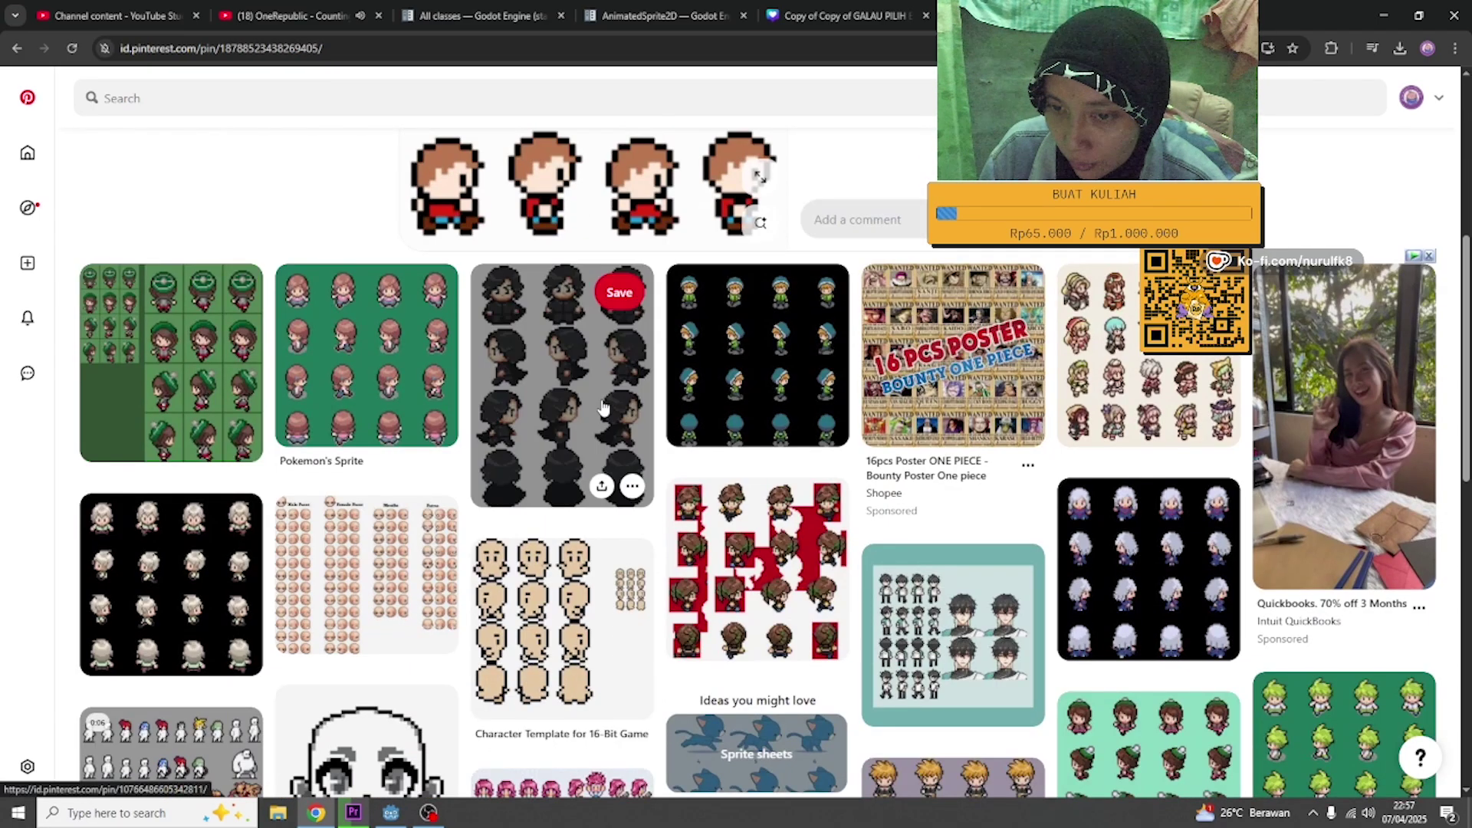
scroll(605, 405, up, 4)
scroll(605, 405, up, 2)
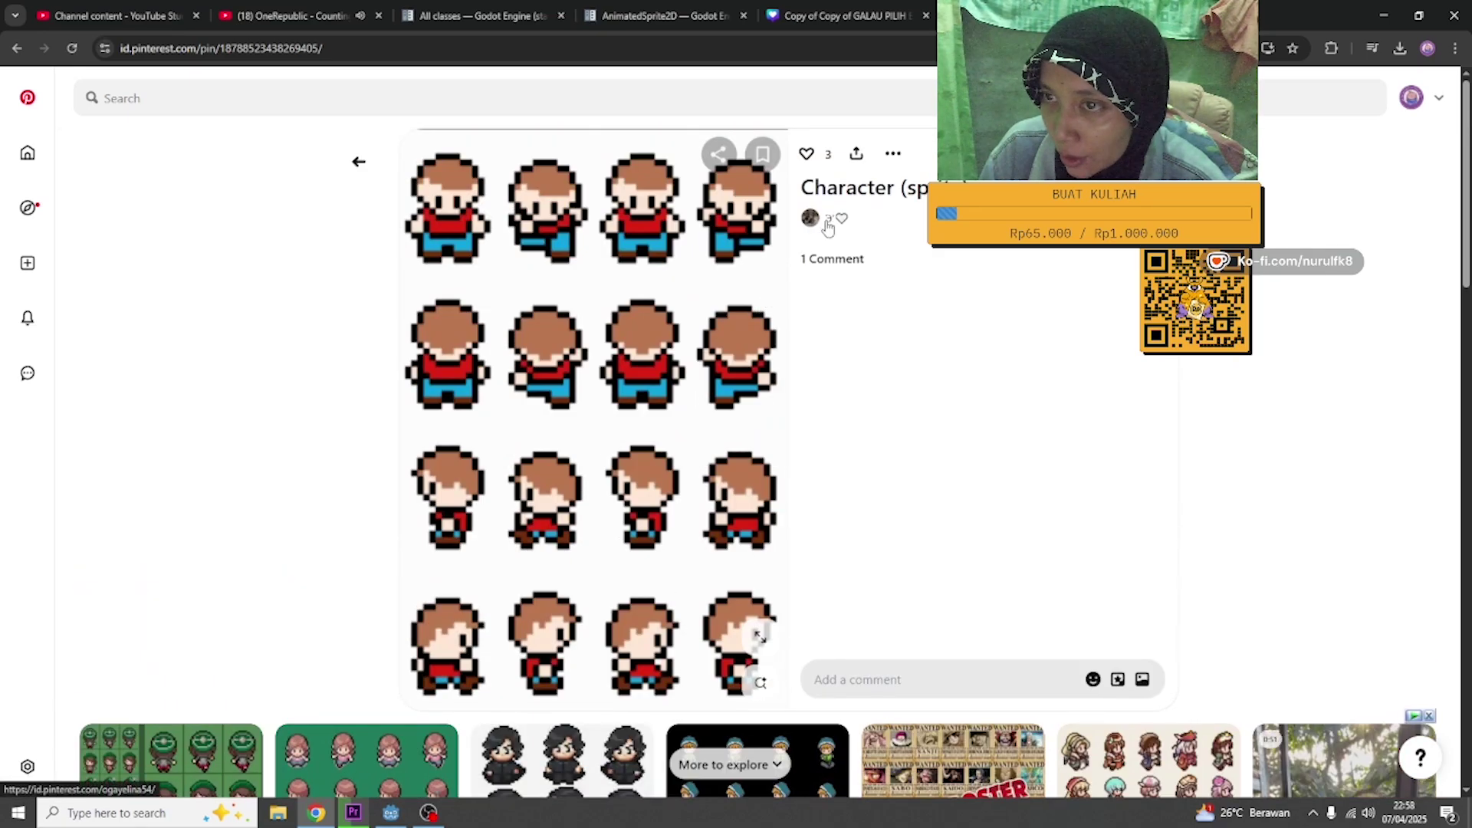
- Copy the character sprite sheet image and open Paint
right_click(580, 304)
click(644, 365)
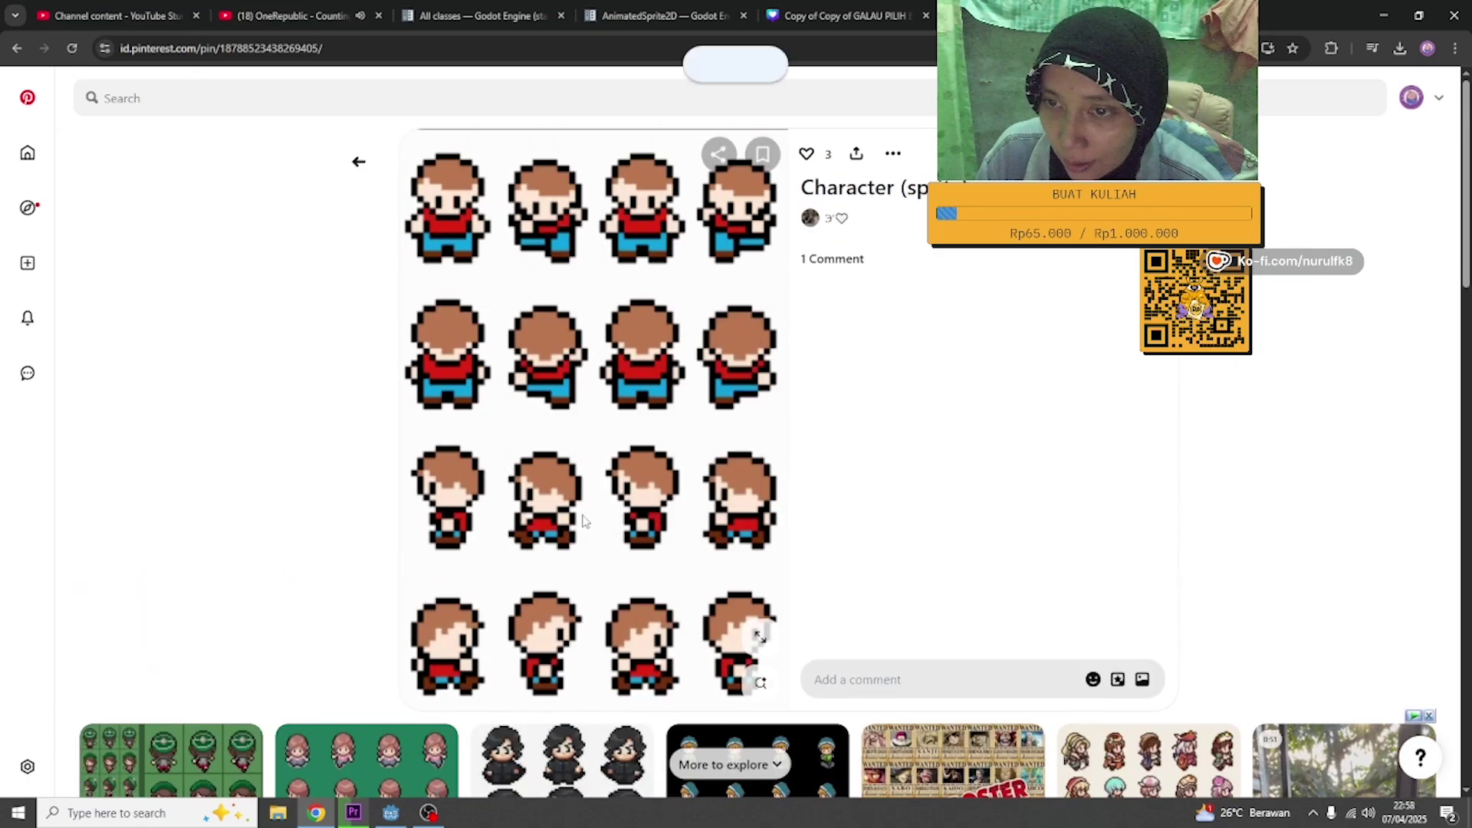
key(super)
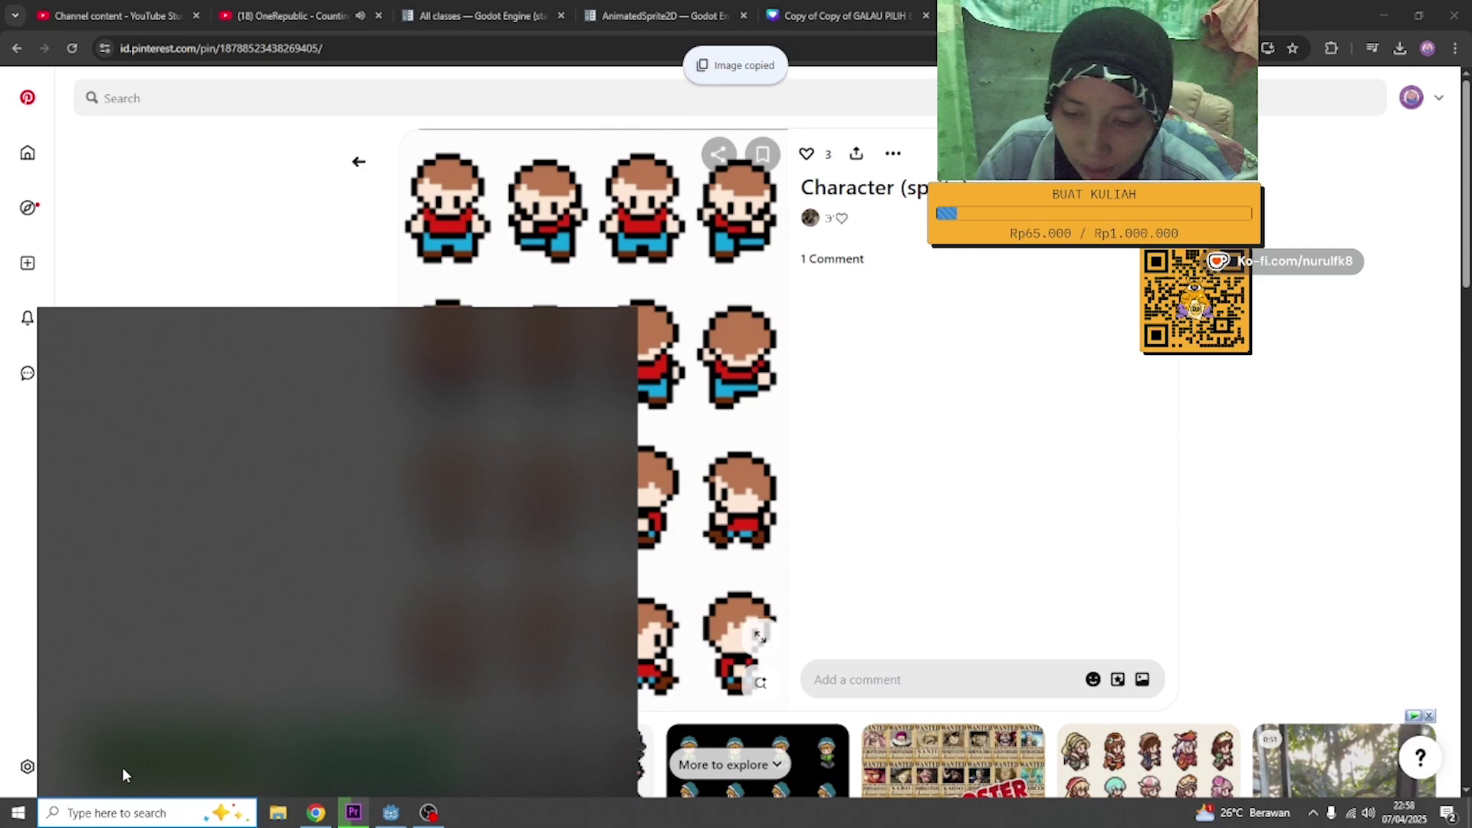
text(paint)
key(Return)
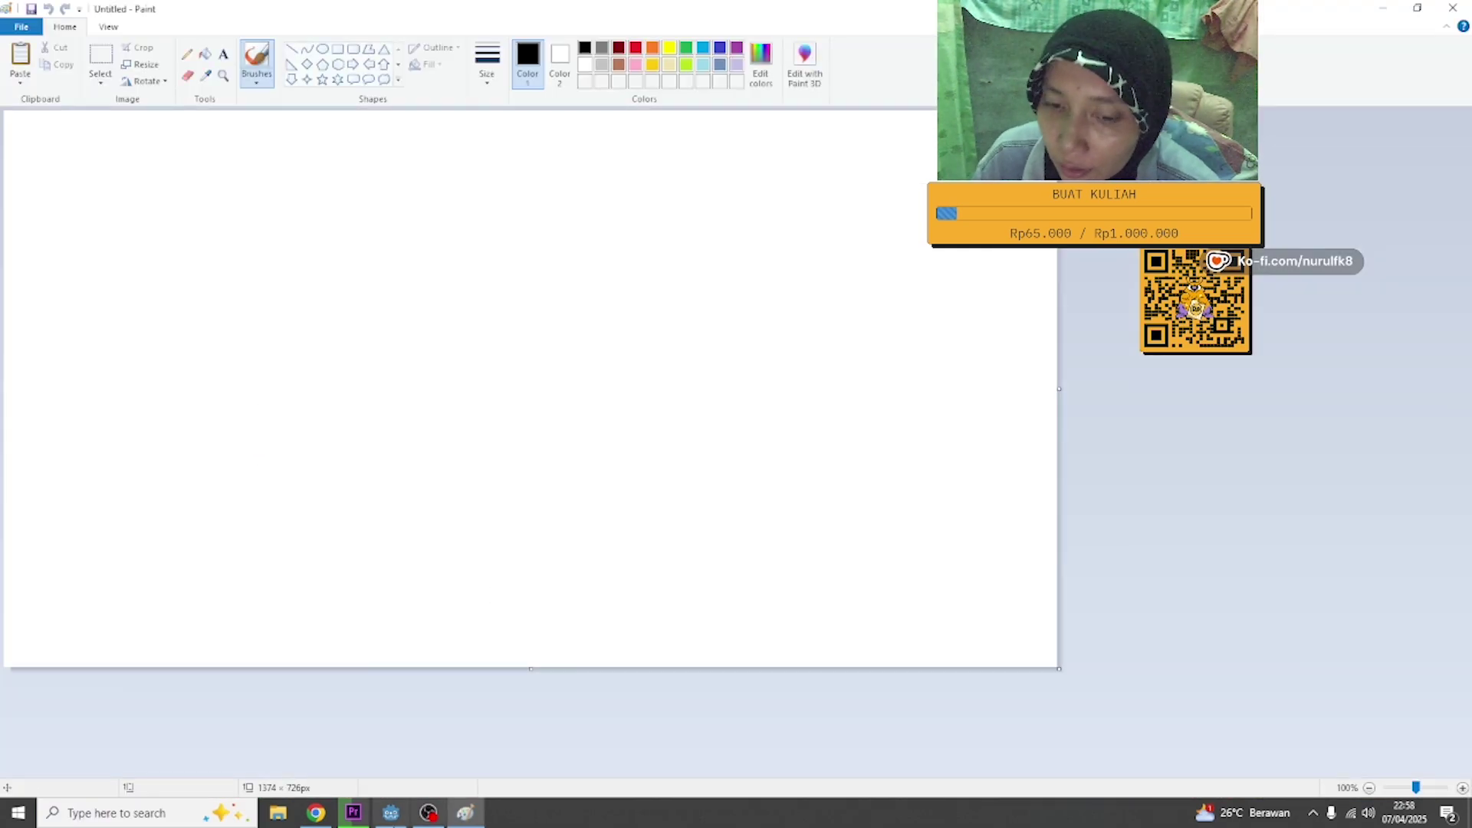
- Return to the browser and save the sprite sheet as a JPEG in the Godot\belajar-godot project folder on drive D
click(315, 813)
right_click(582, 339)
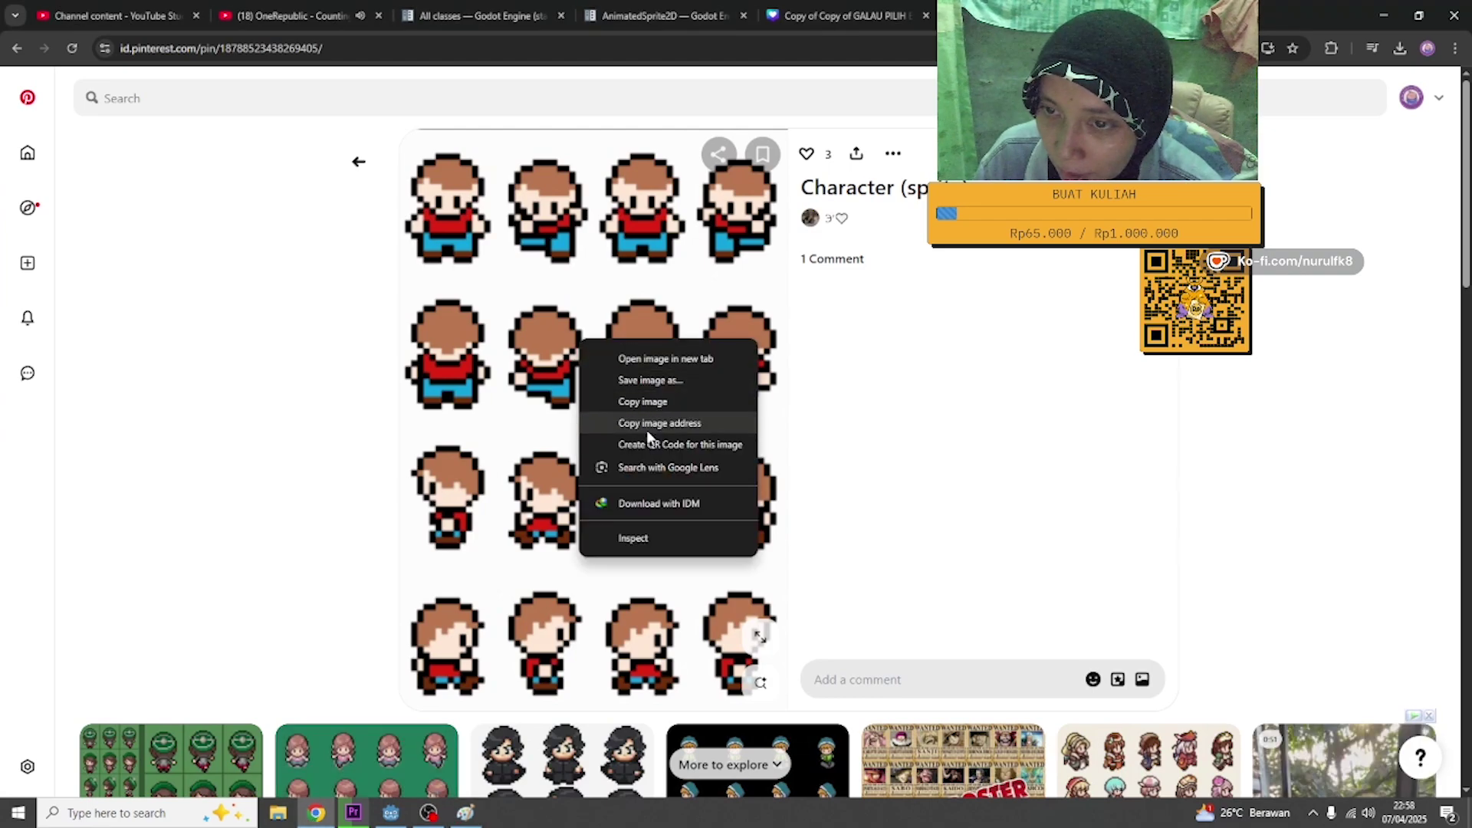
click(676, 391)
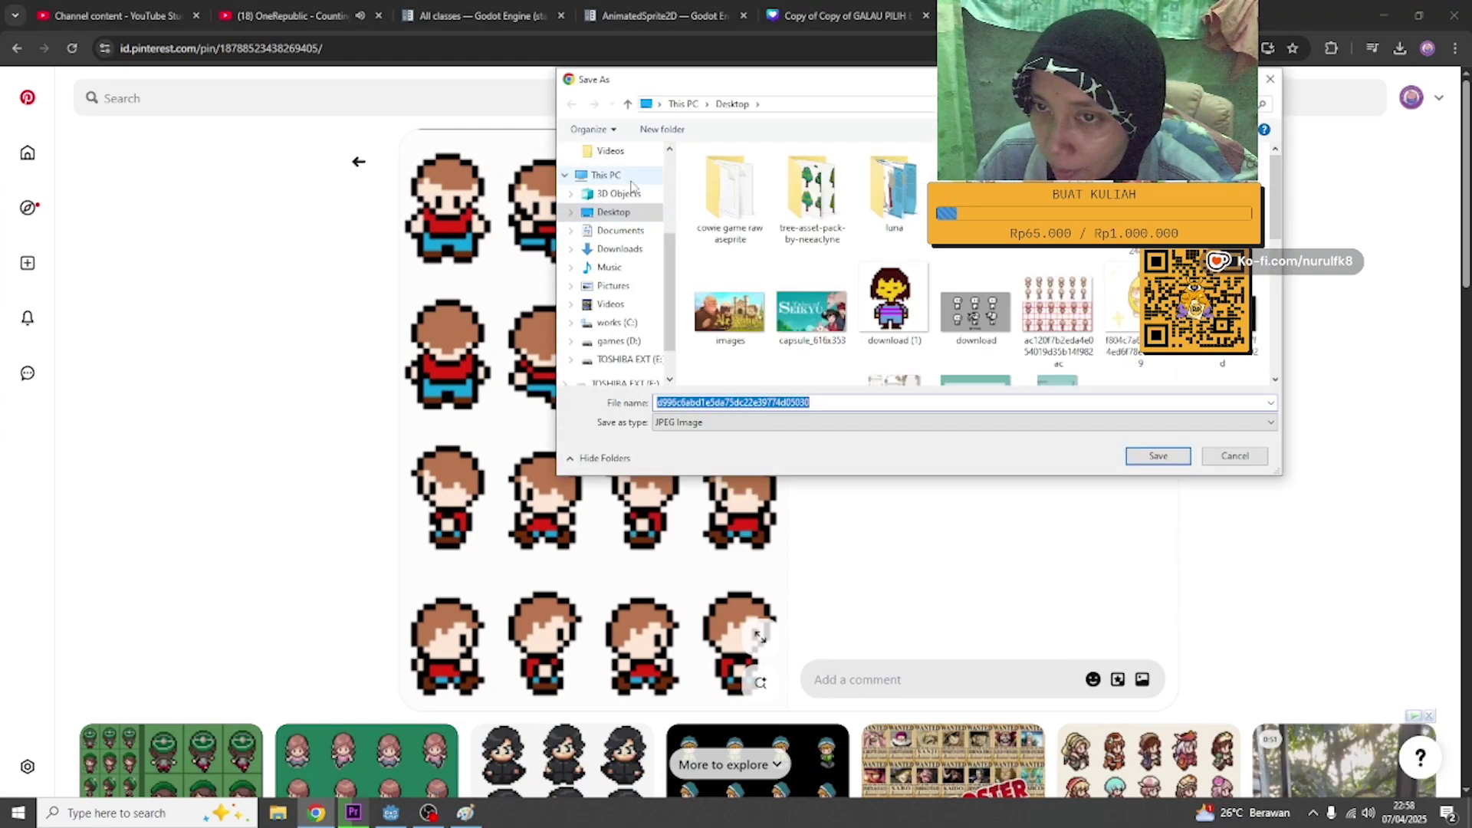
scroll(617, 283, down, 1)
click(618, 299)
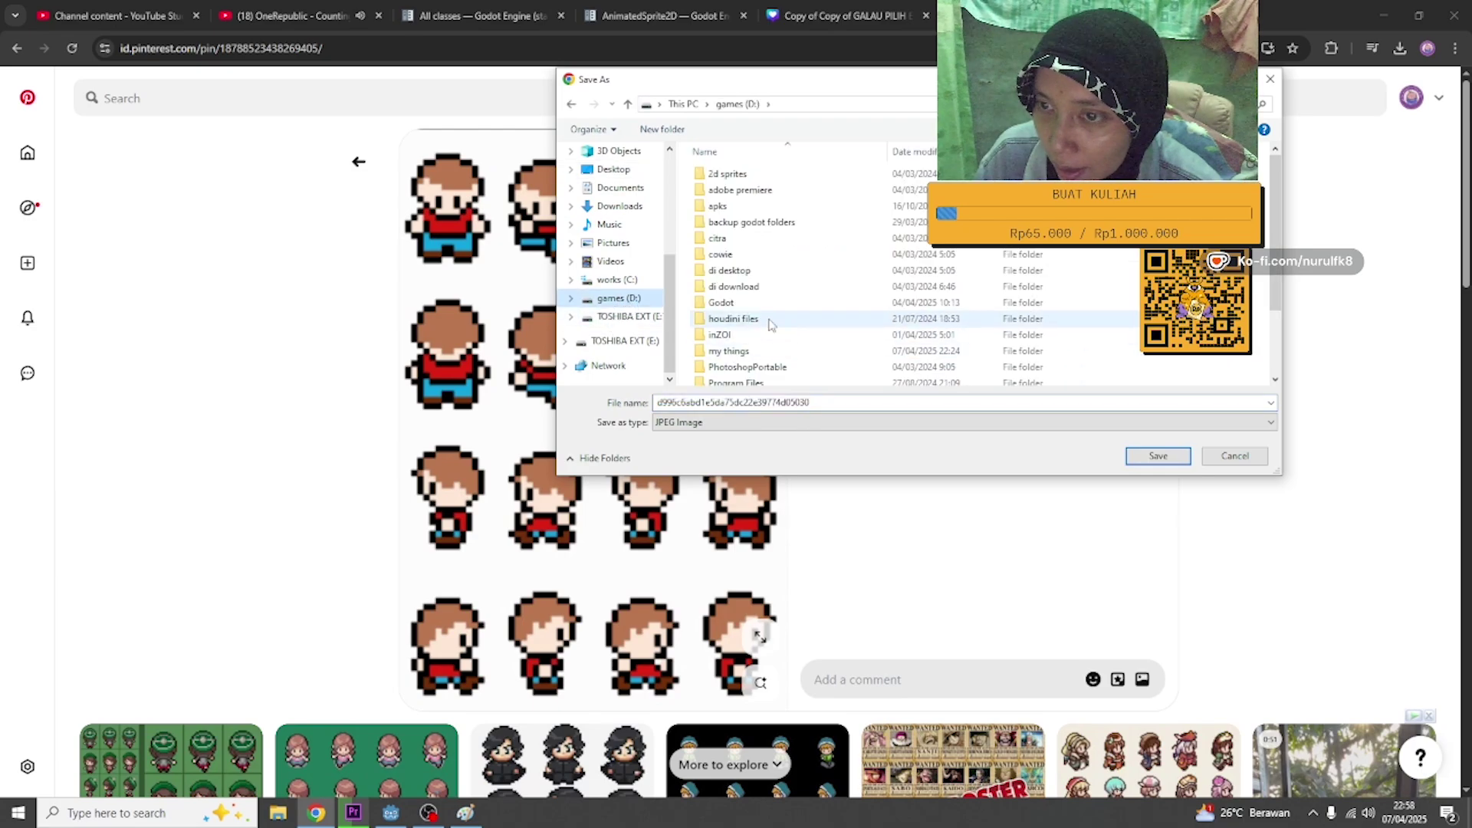
scroll(736, 322, down, 2)
click(736, 218)
double_click(737, 218)
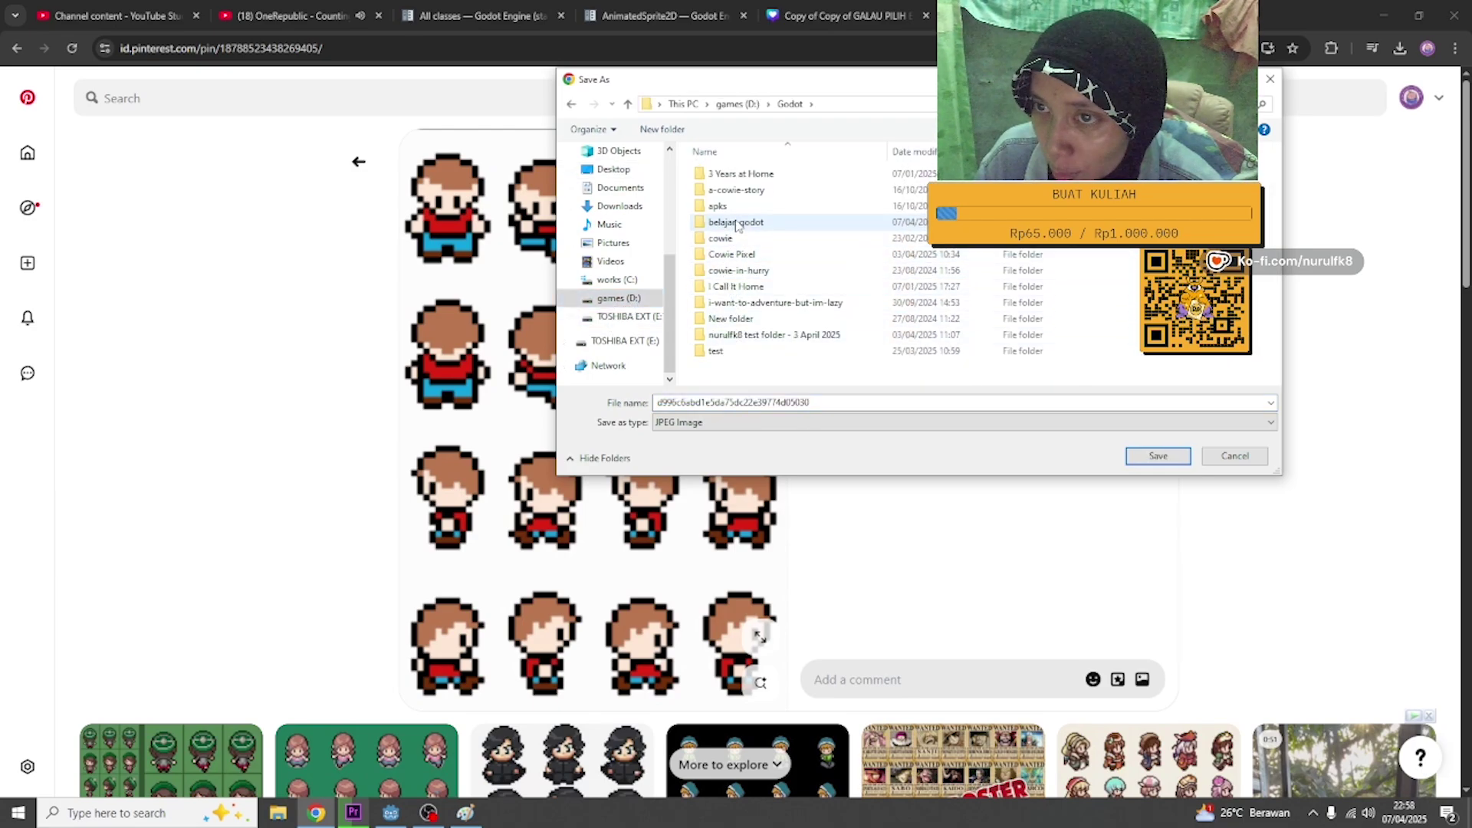
double_click(736, 222)
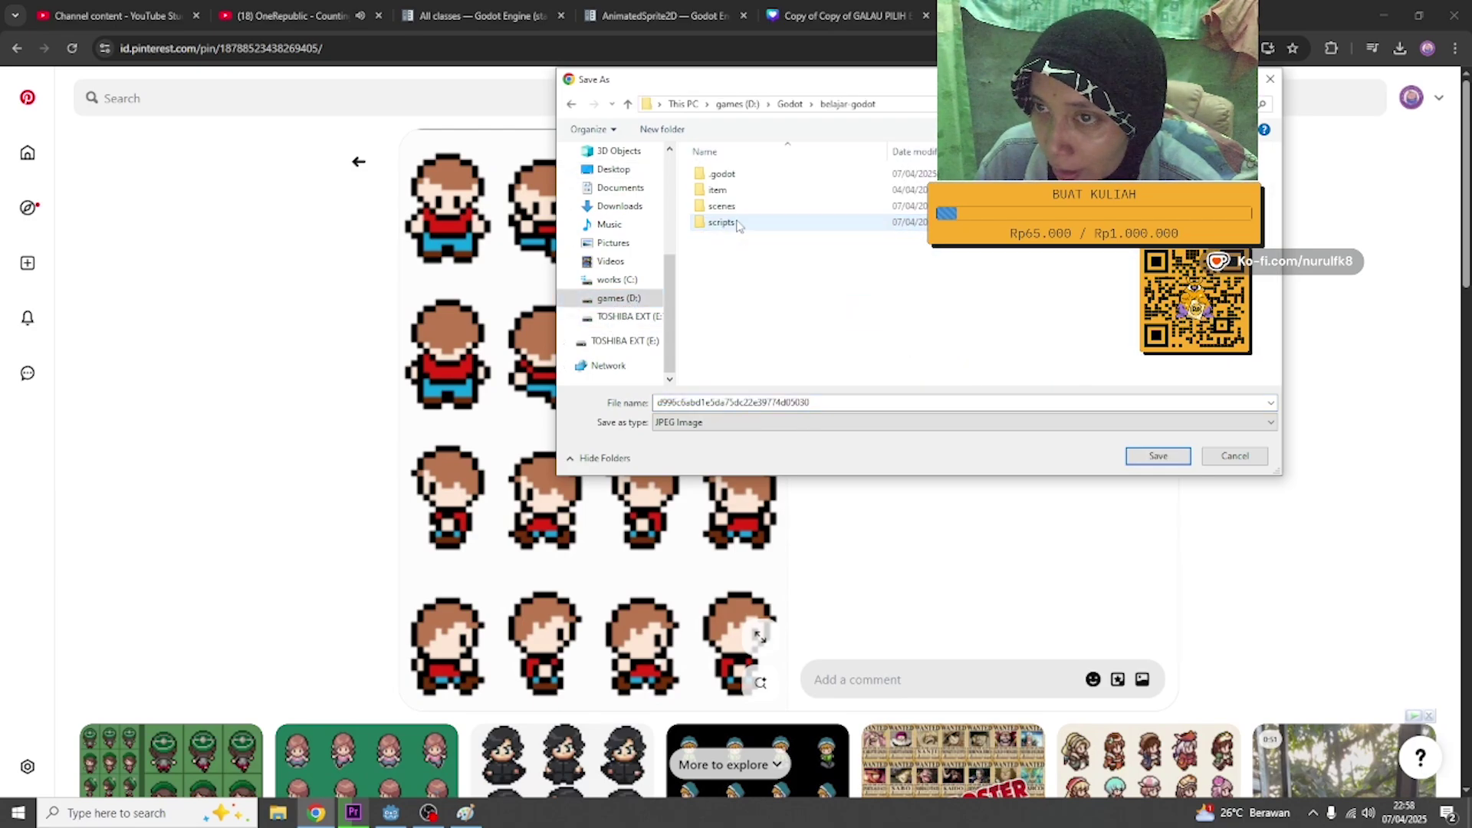
click(1159, 457)
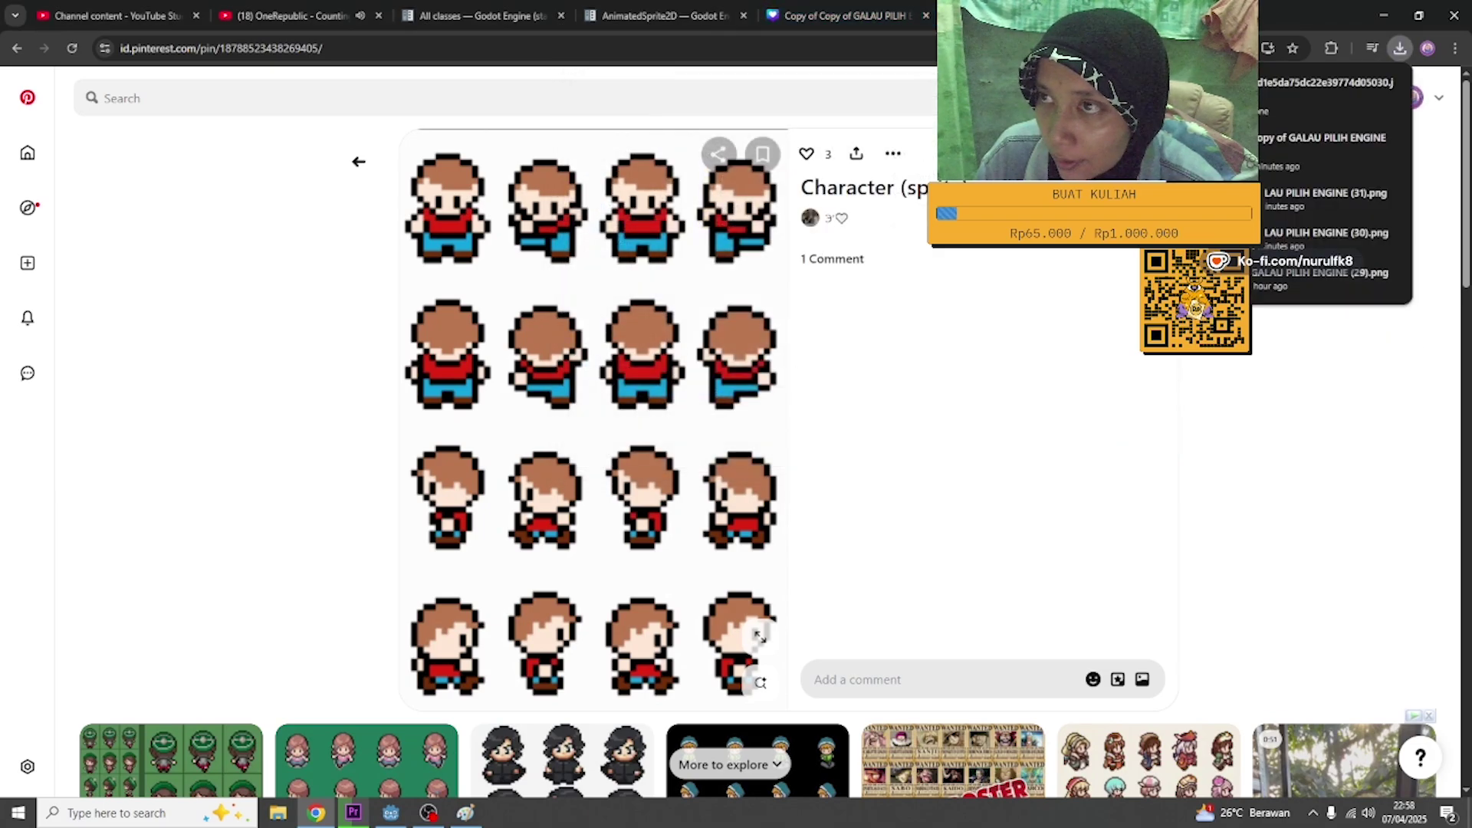
- Close the Pinterest tab, return to Godot and read the configuration warning on the AnimatedSprite2D node
click(1108, 15)
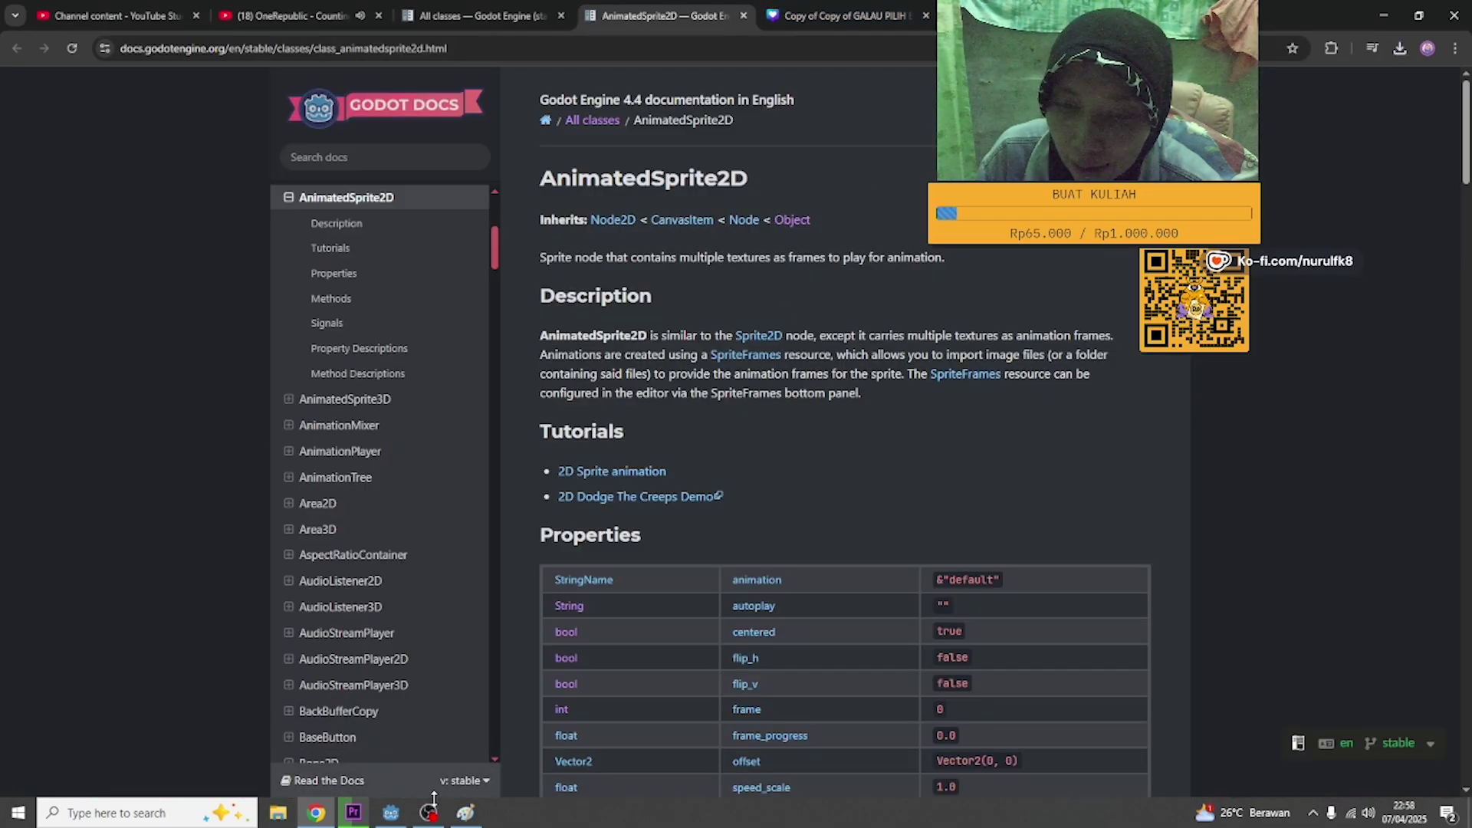
click(391, 812)
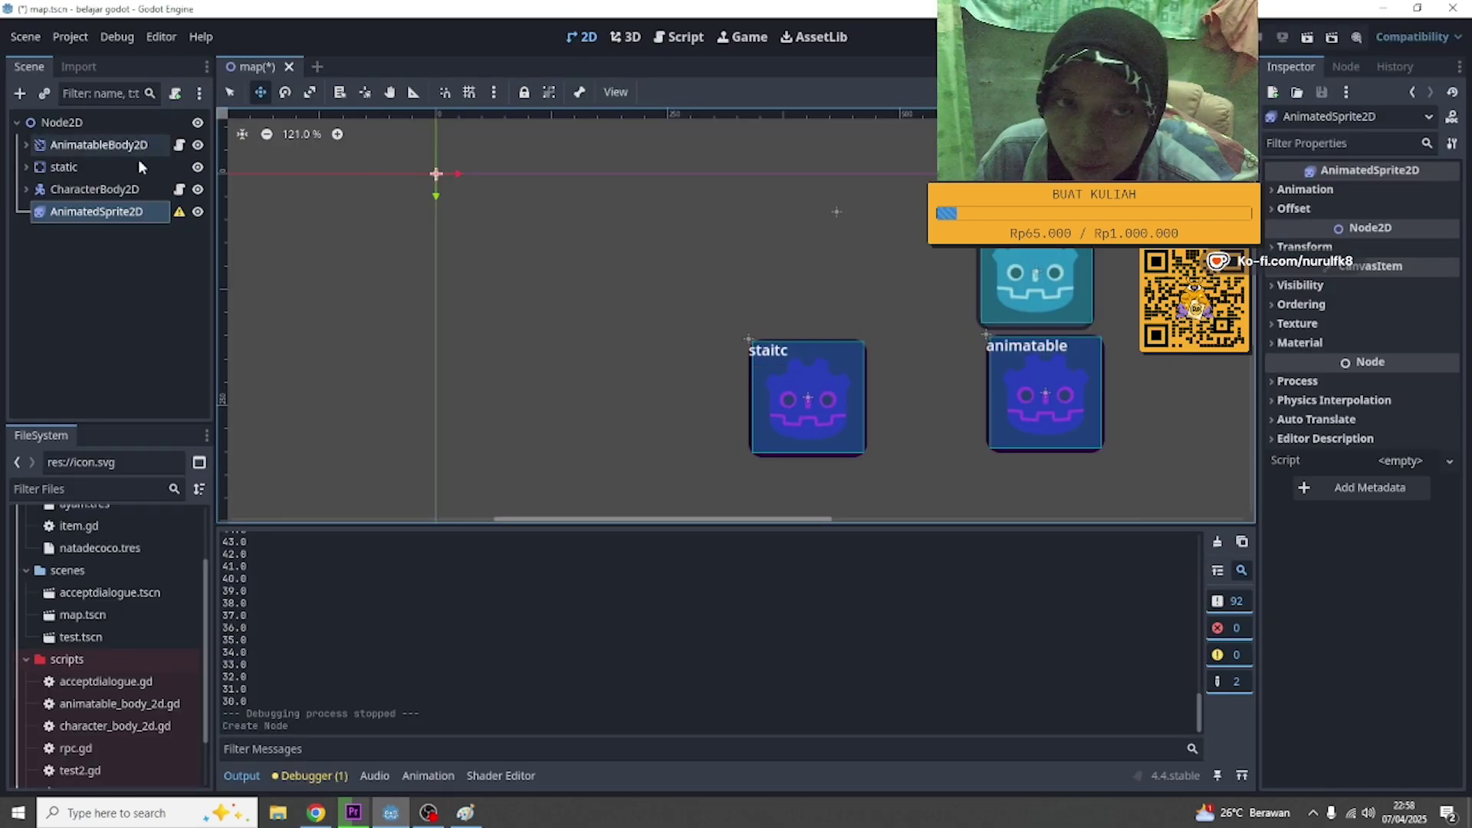
mouse_move(179, 216)
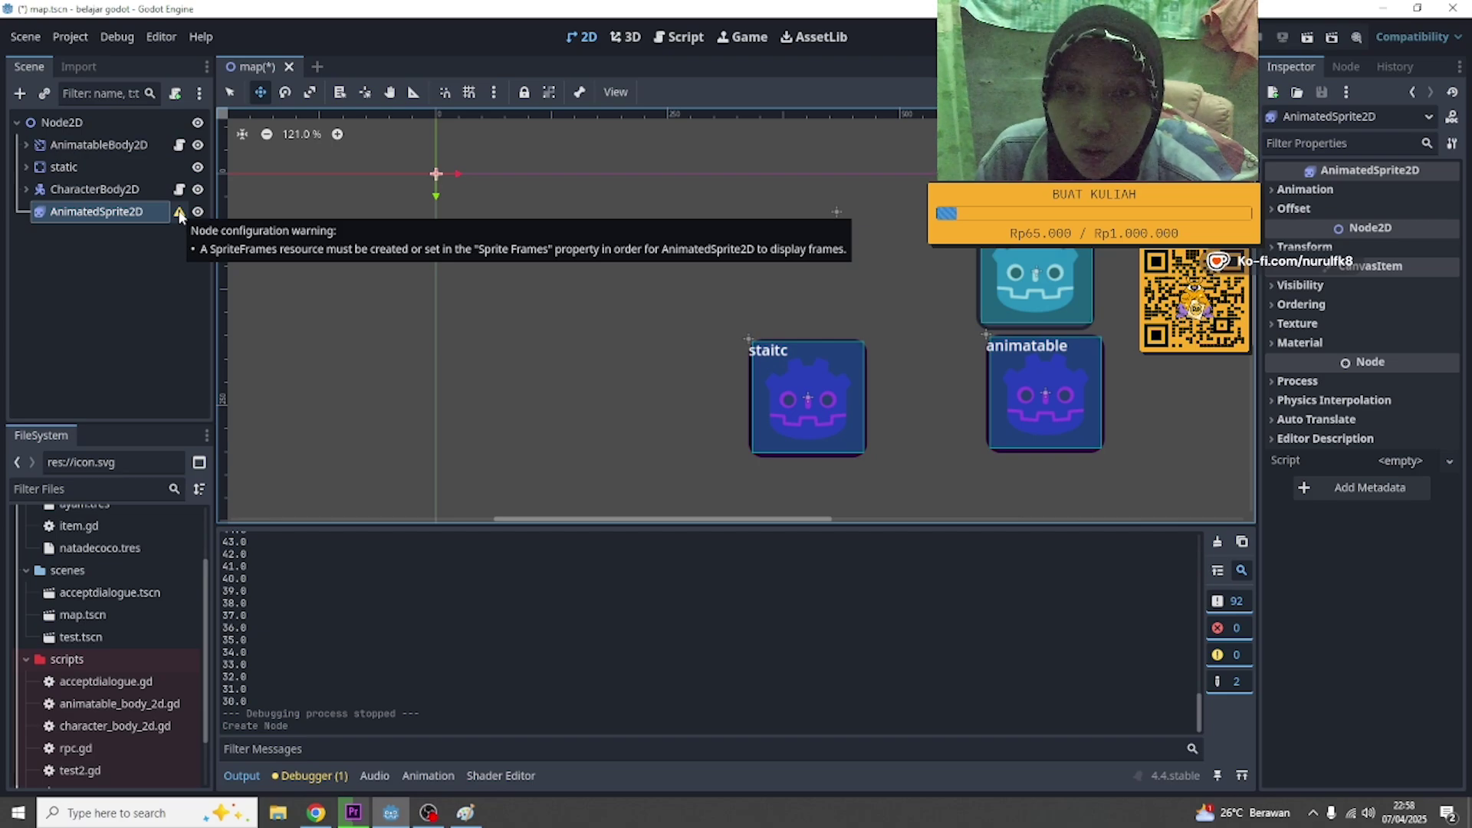
- Assign a new SpriteFrames resource to the AnimatedSprite2D node's Sprite Frames property and open it for editing
click(72, 235)
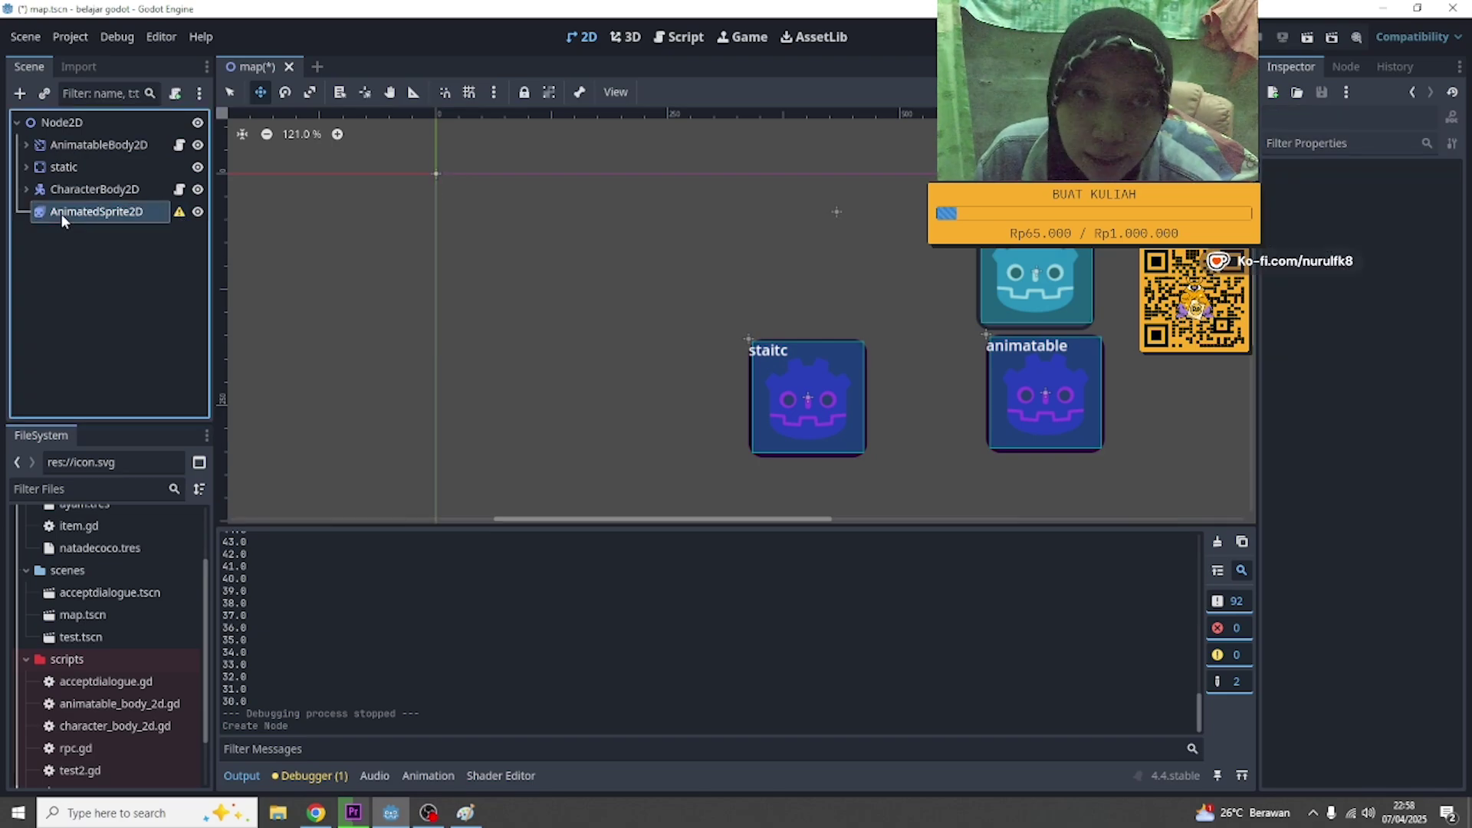
click(88, 214)
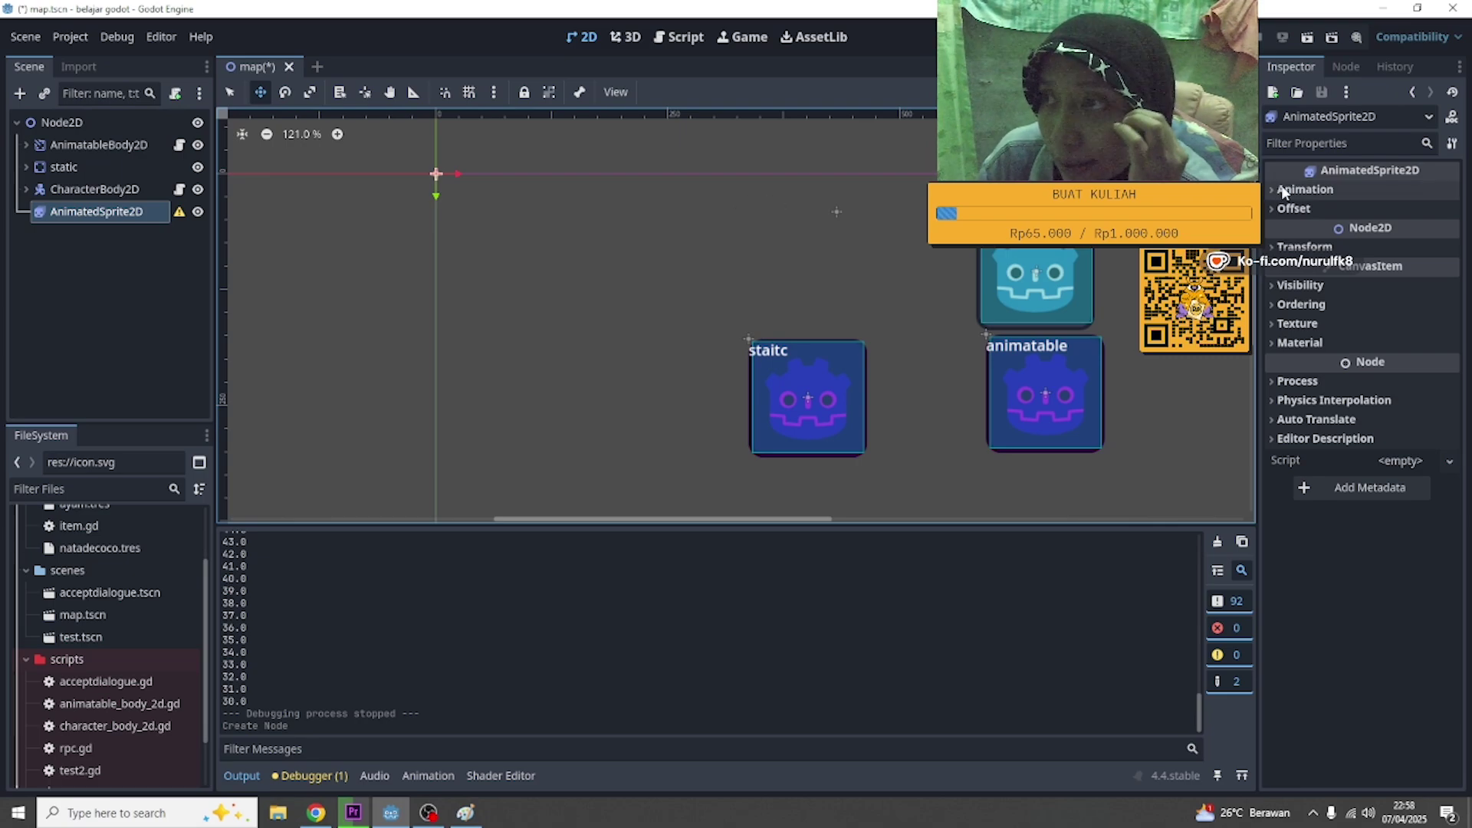
click(1316, 192)
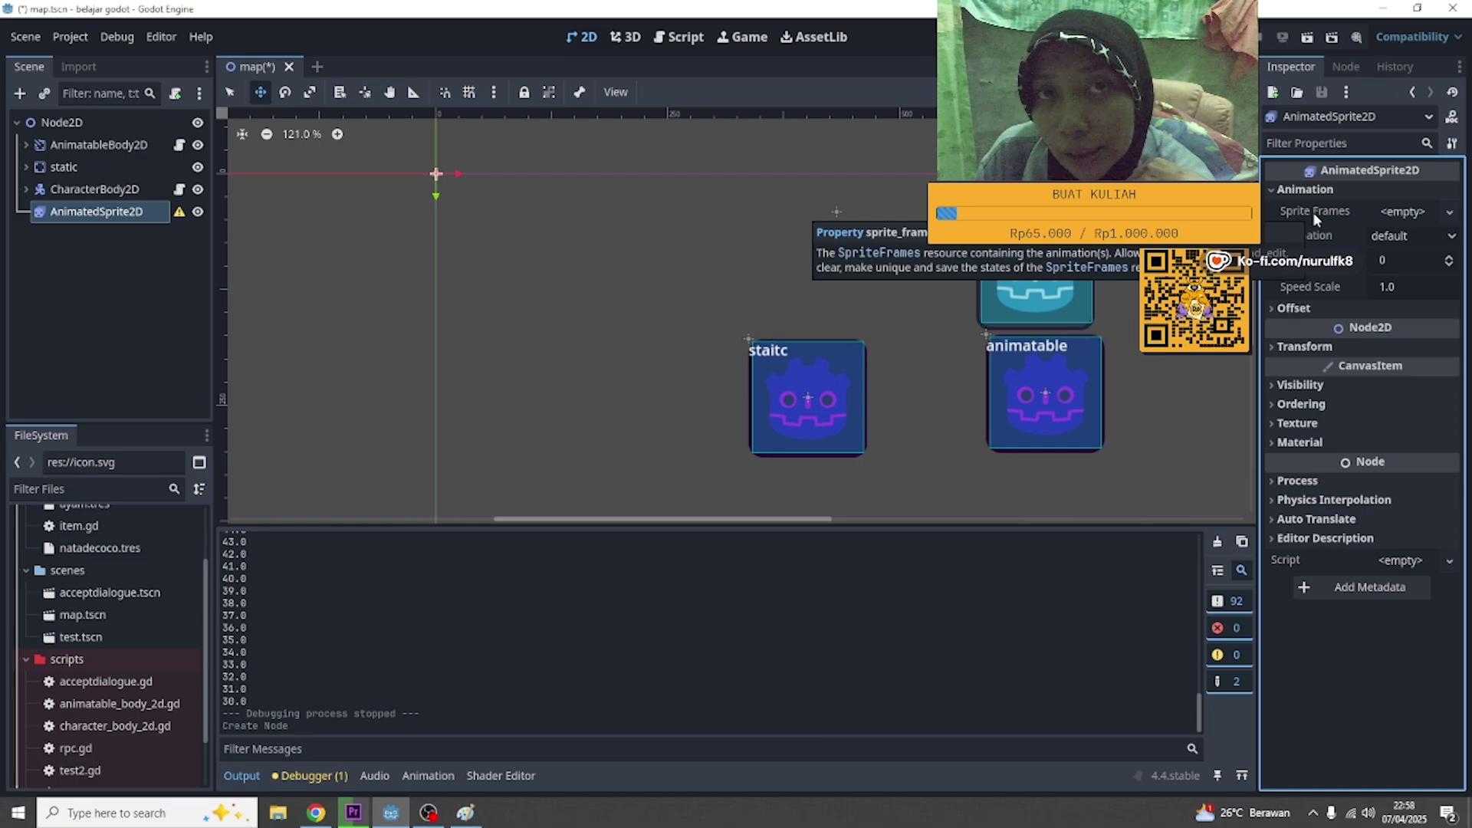
click(1403, 212)
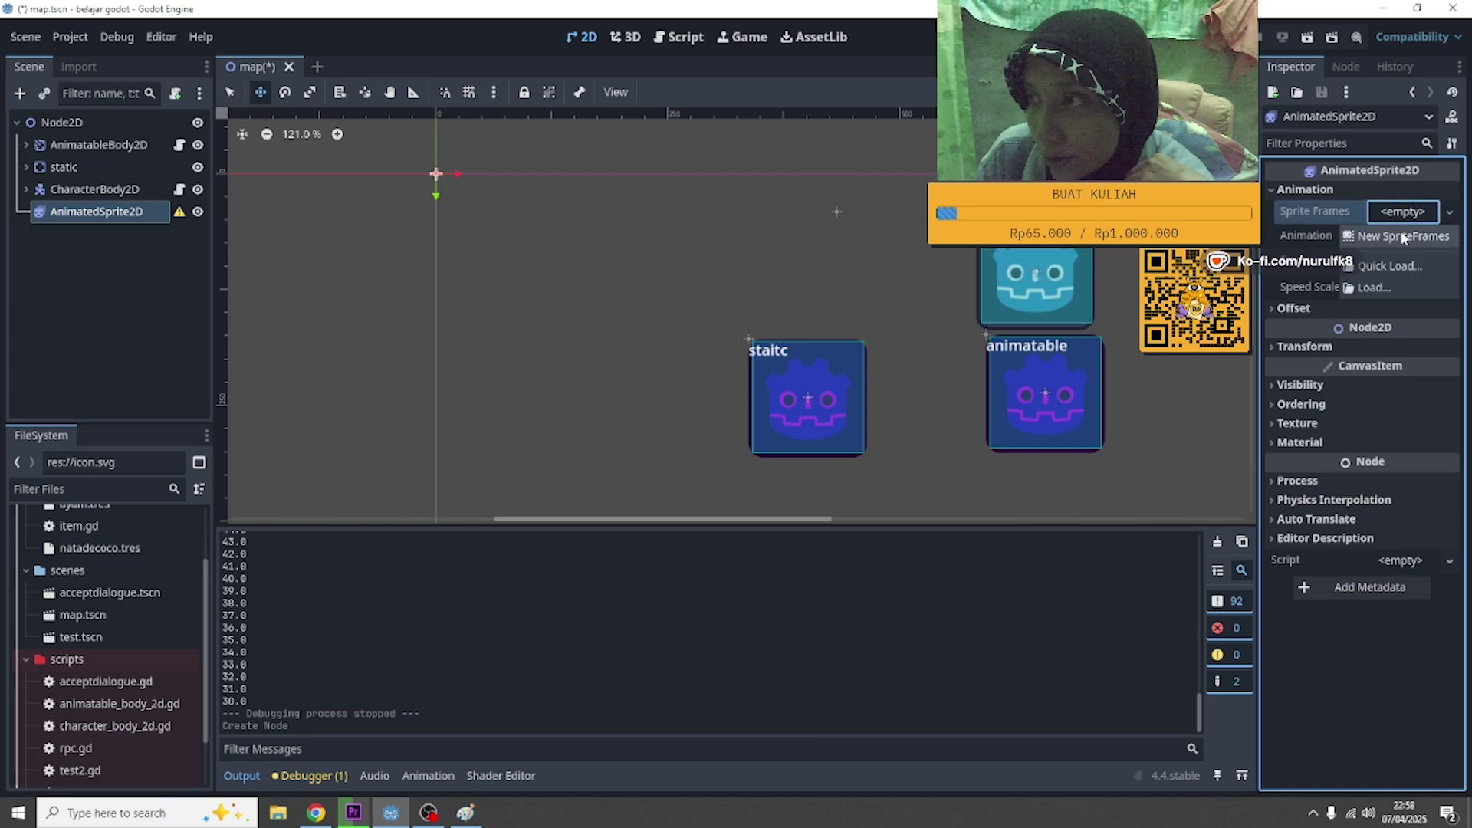
click(1401, 236)
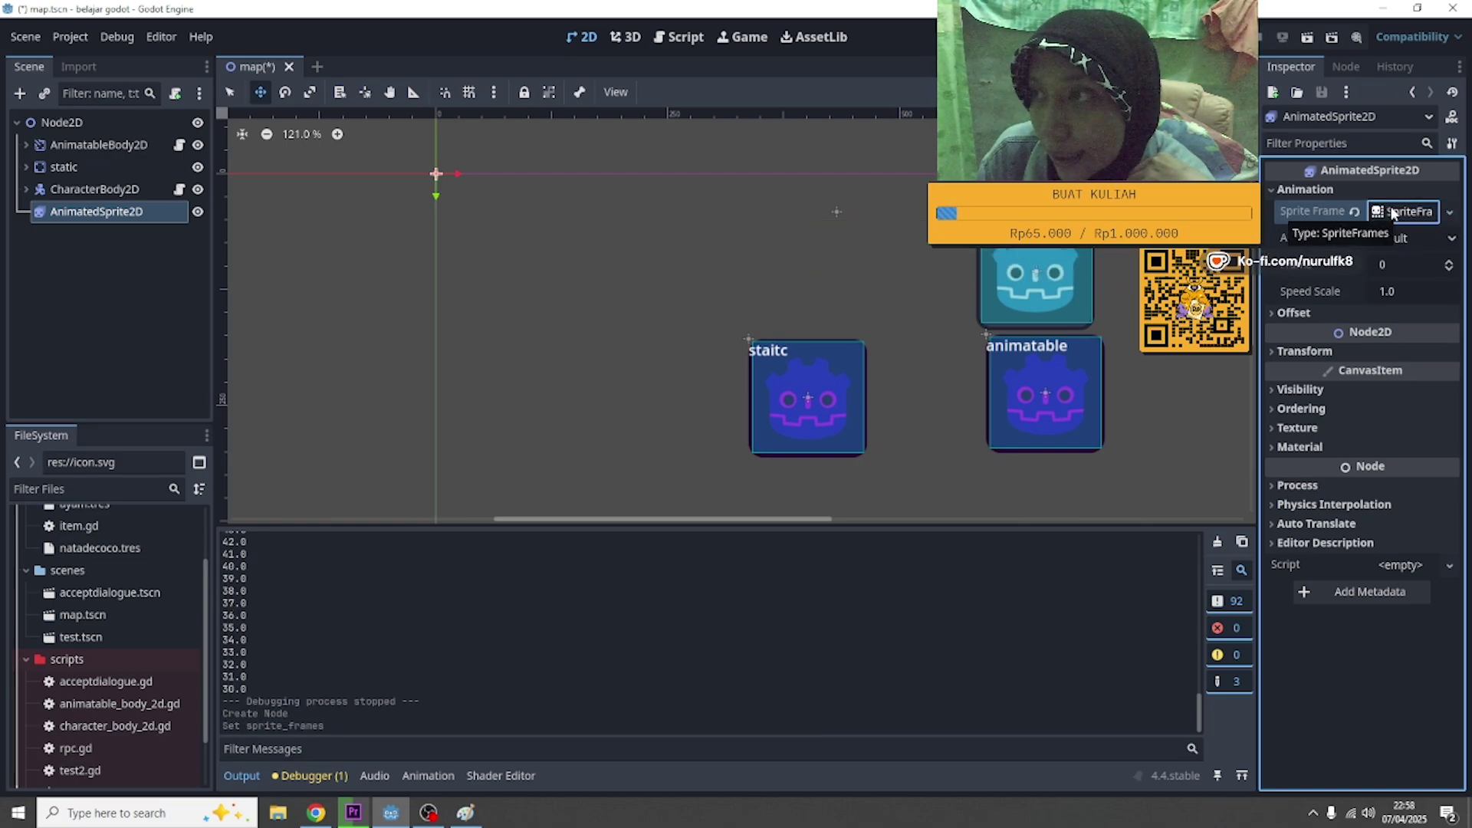
click(1386, 216)
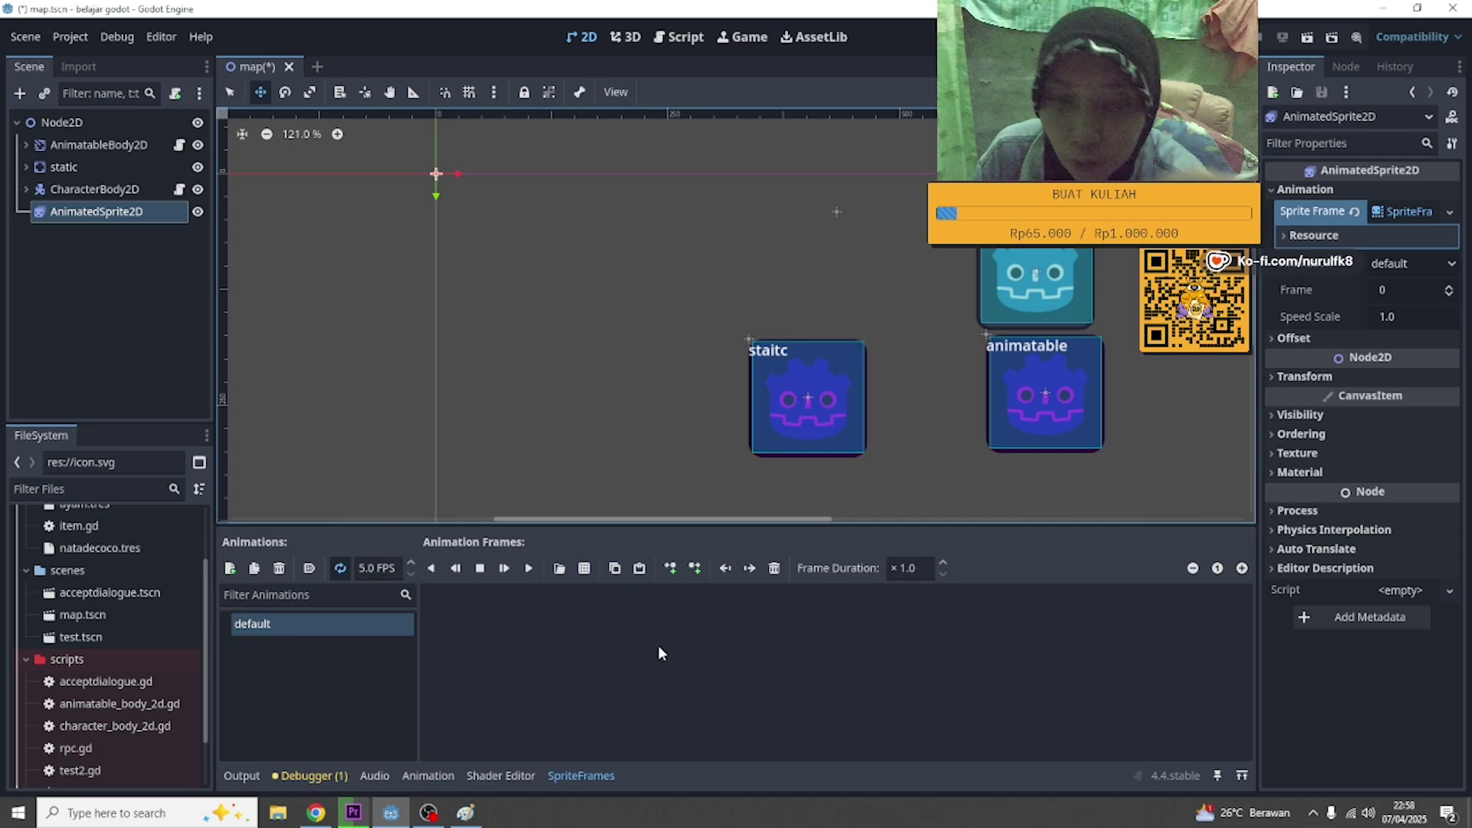
click(668, 673)
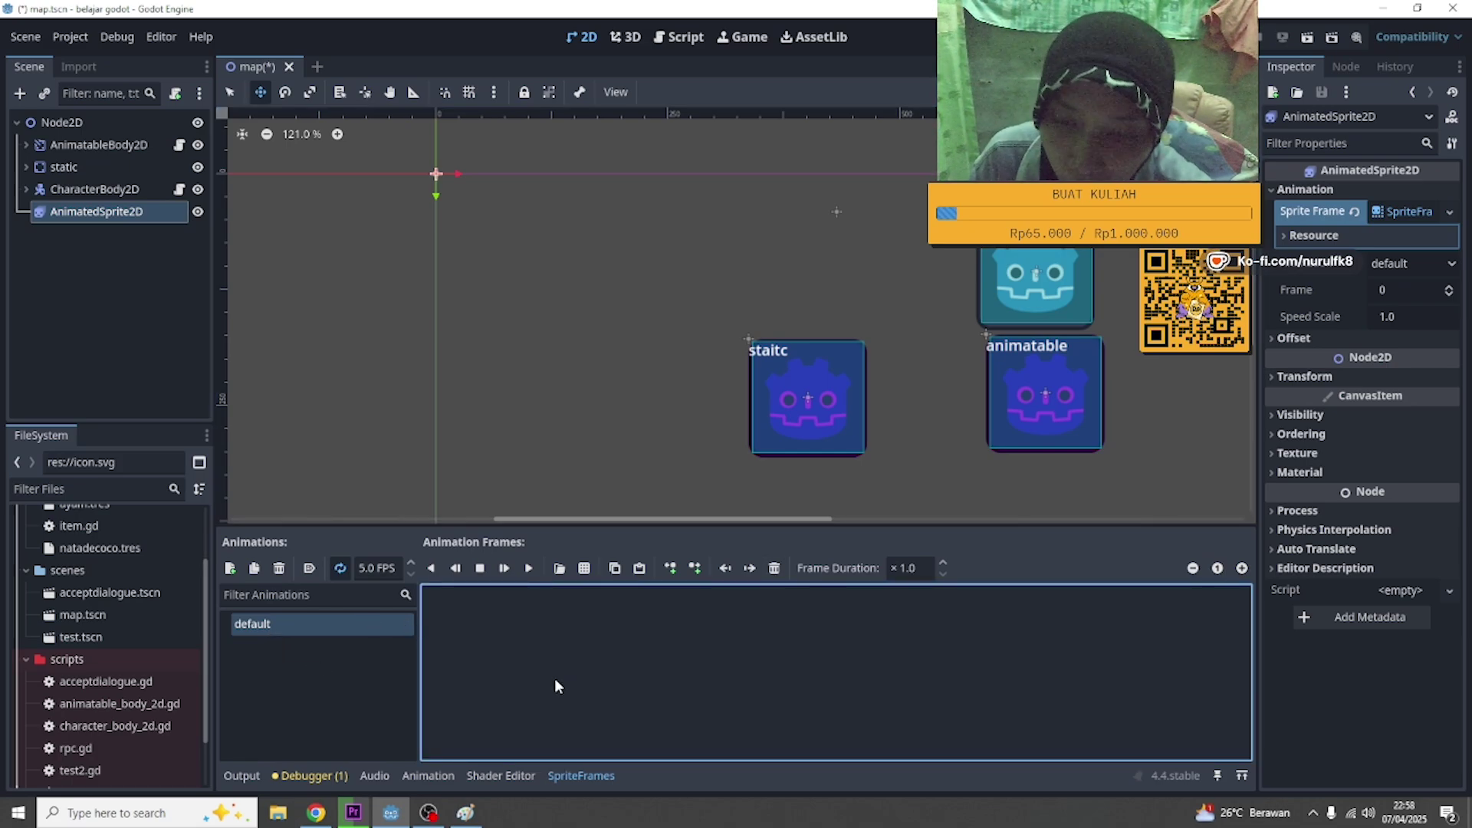
- Start adding frames from a sprite sheet to the default animation, using the downloaded character JPG in the project root
scroll(85, 658, down, 3)
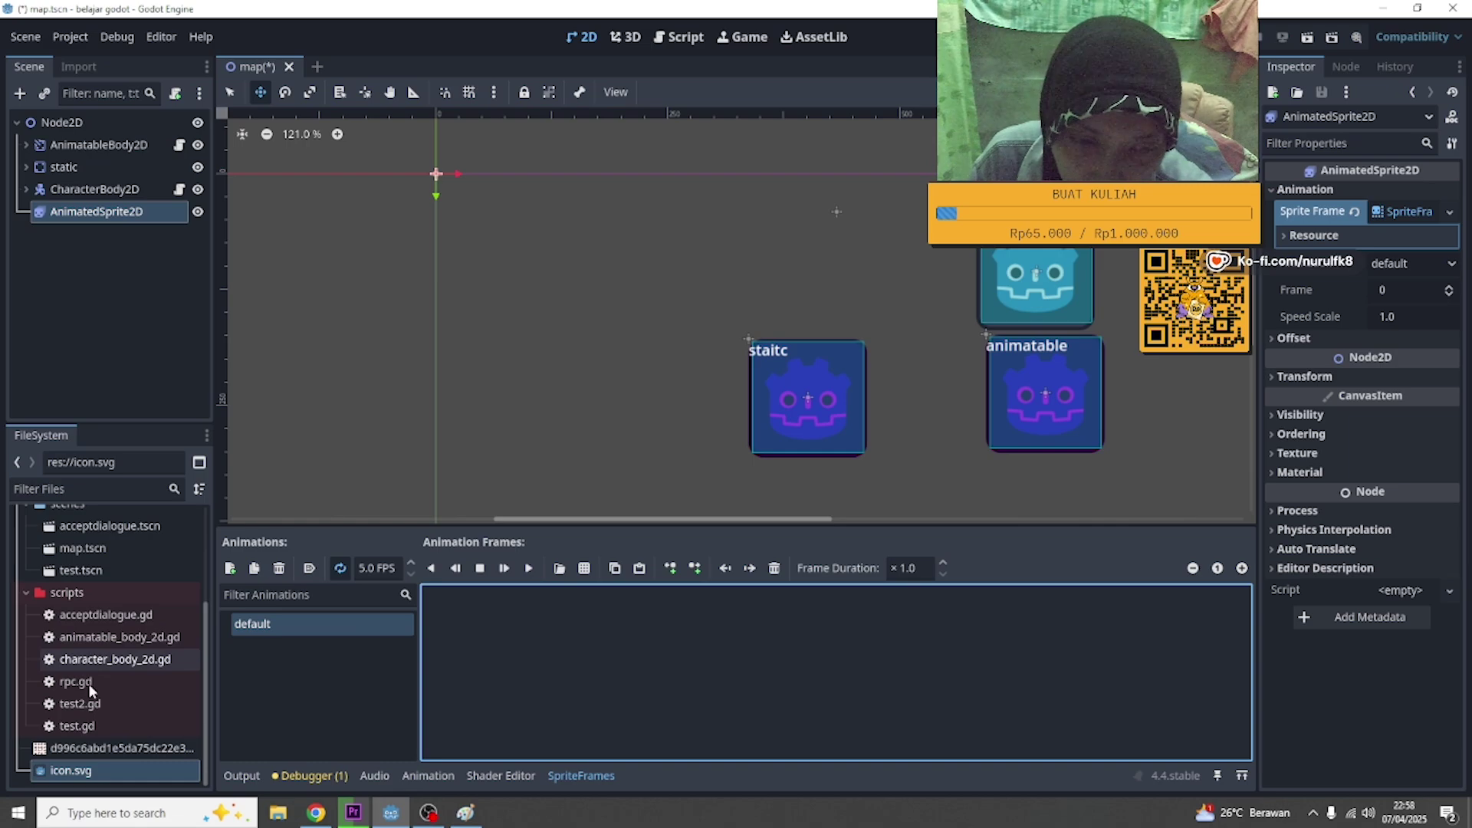
click(585, 568)
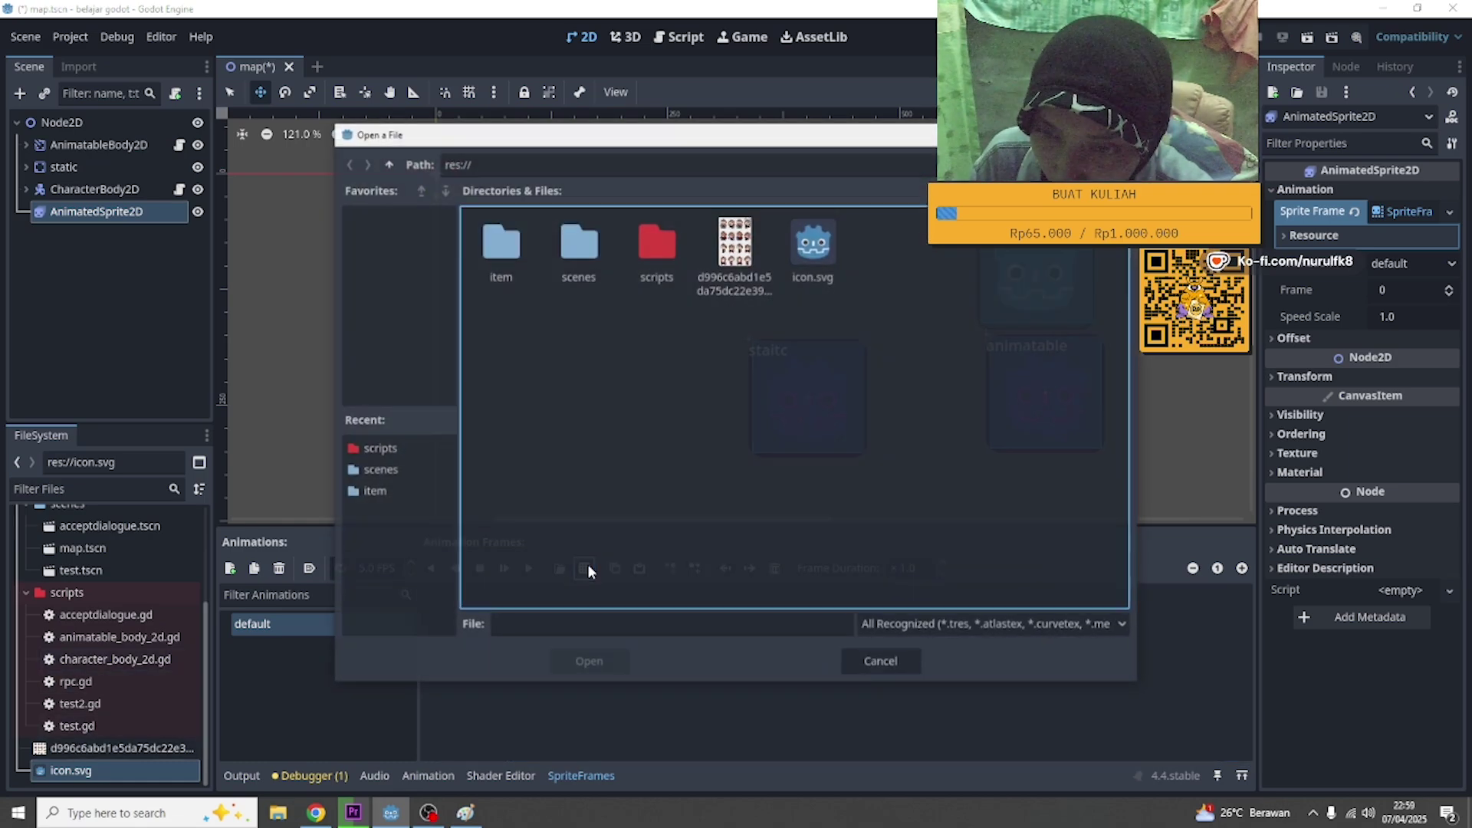
click(724, 230)
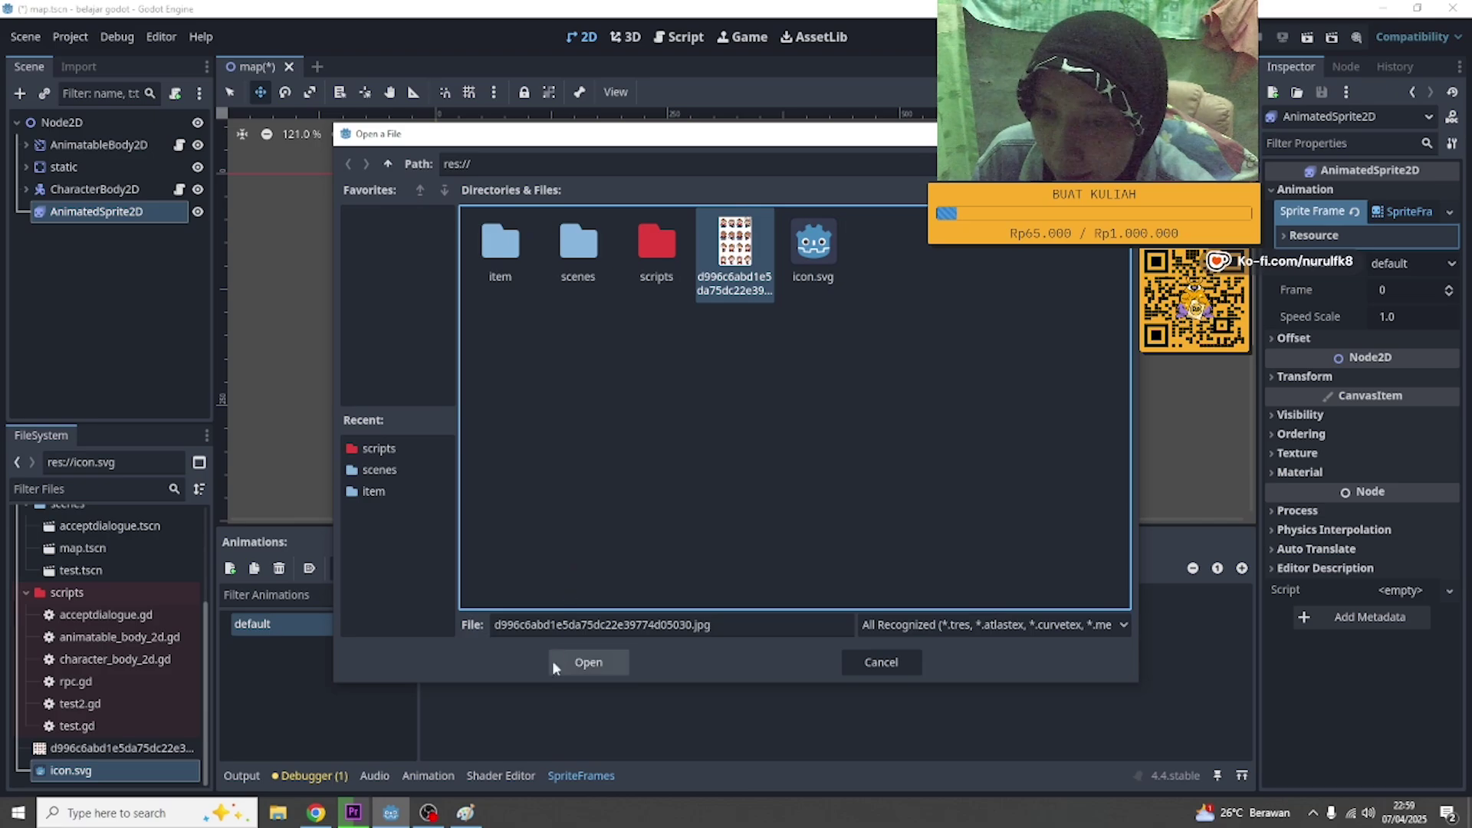
click(577, 664)
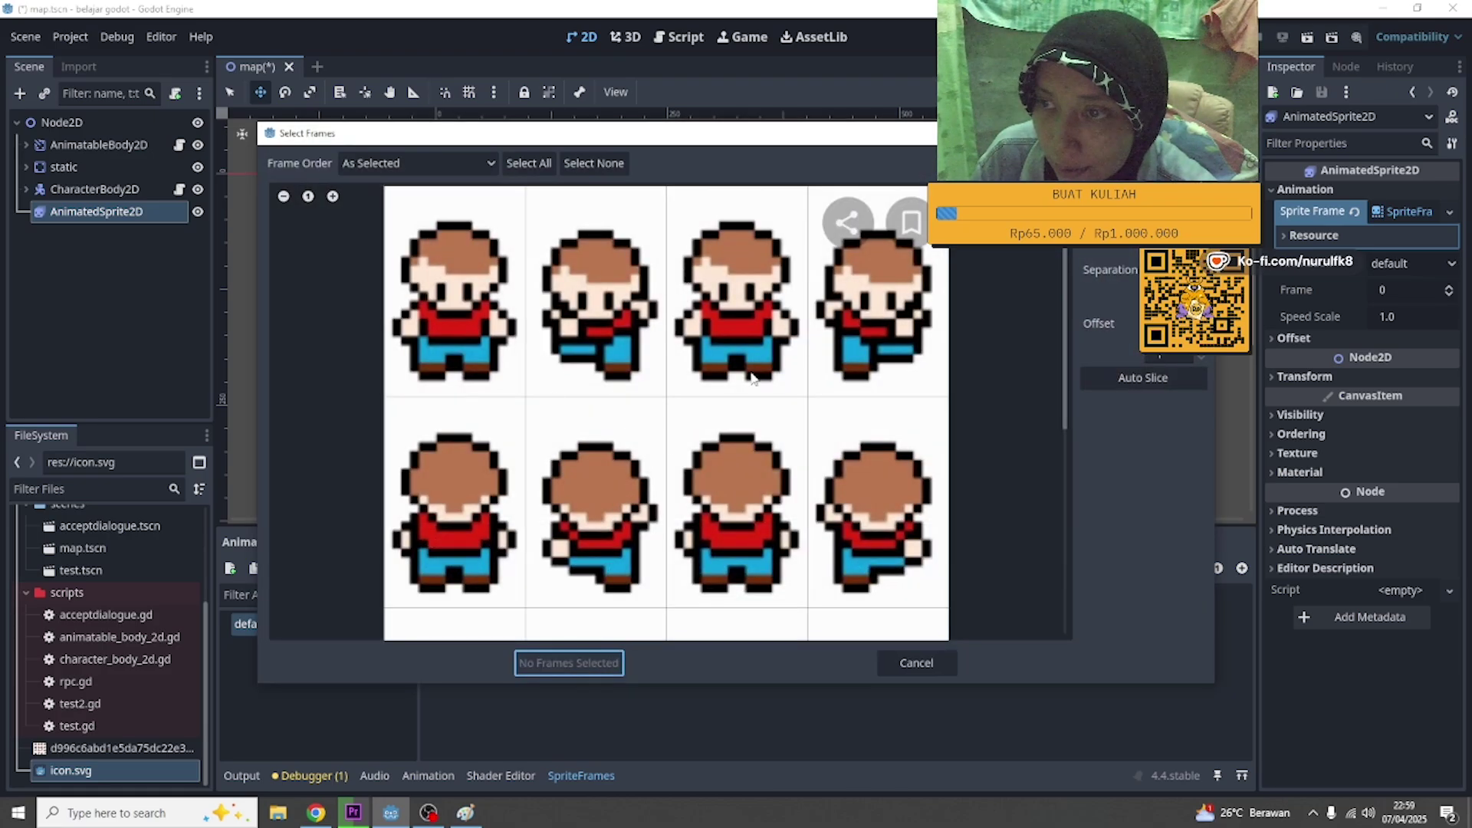
- Add the four front-facing frames of the sheet's first row to the default animation and move the sprite beside the static body
scroll(731, 306, down, 5)
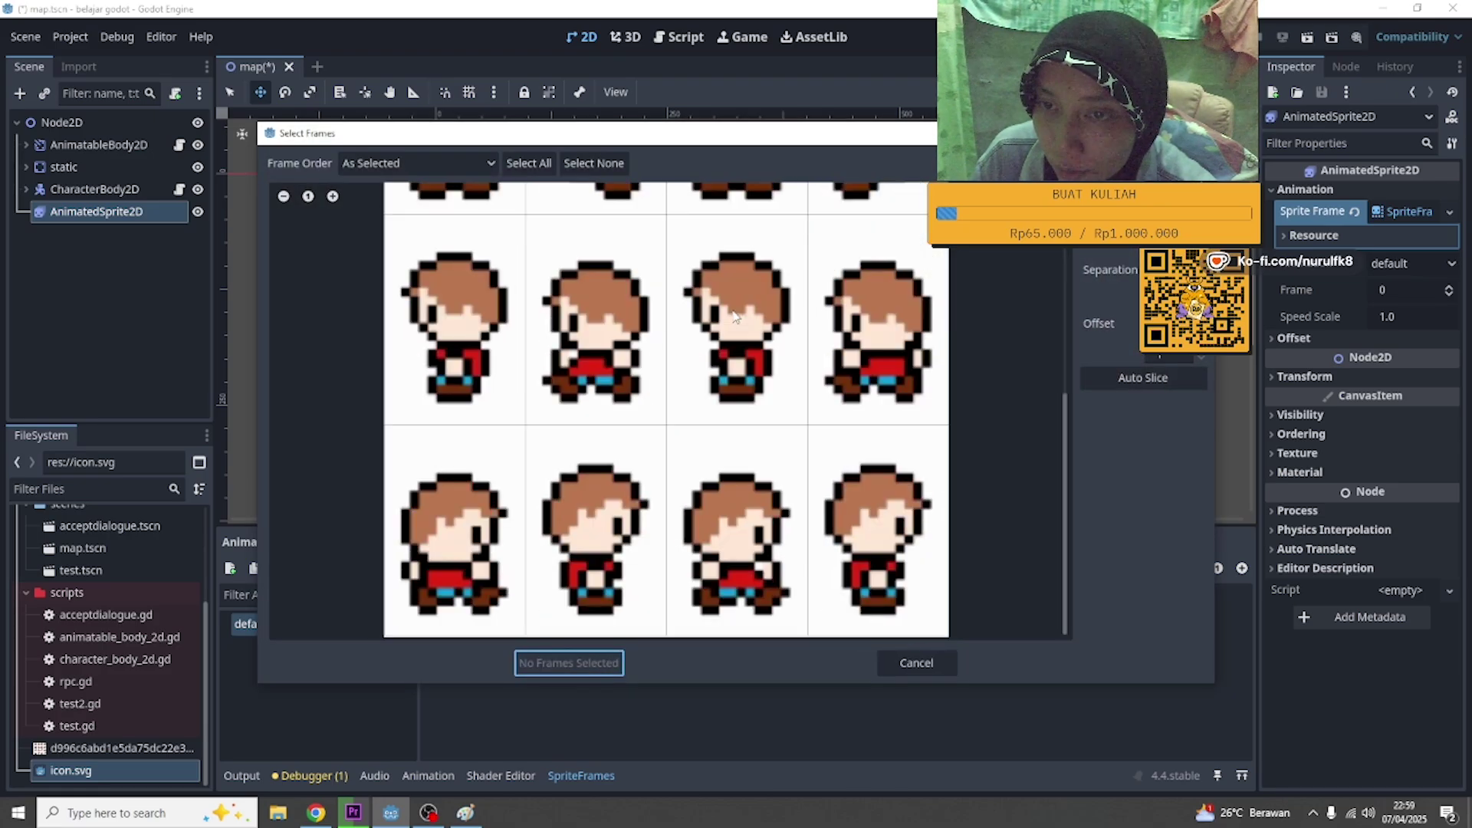
scroll(731, 307, up, 5)
click(441, 282)
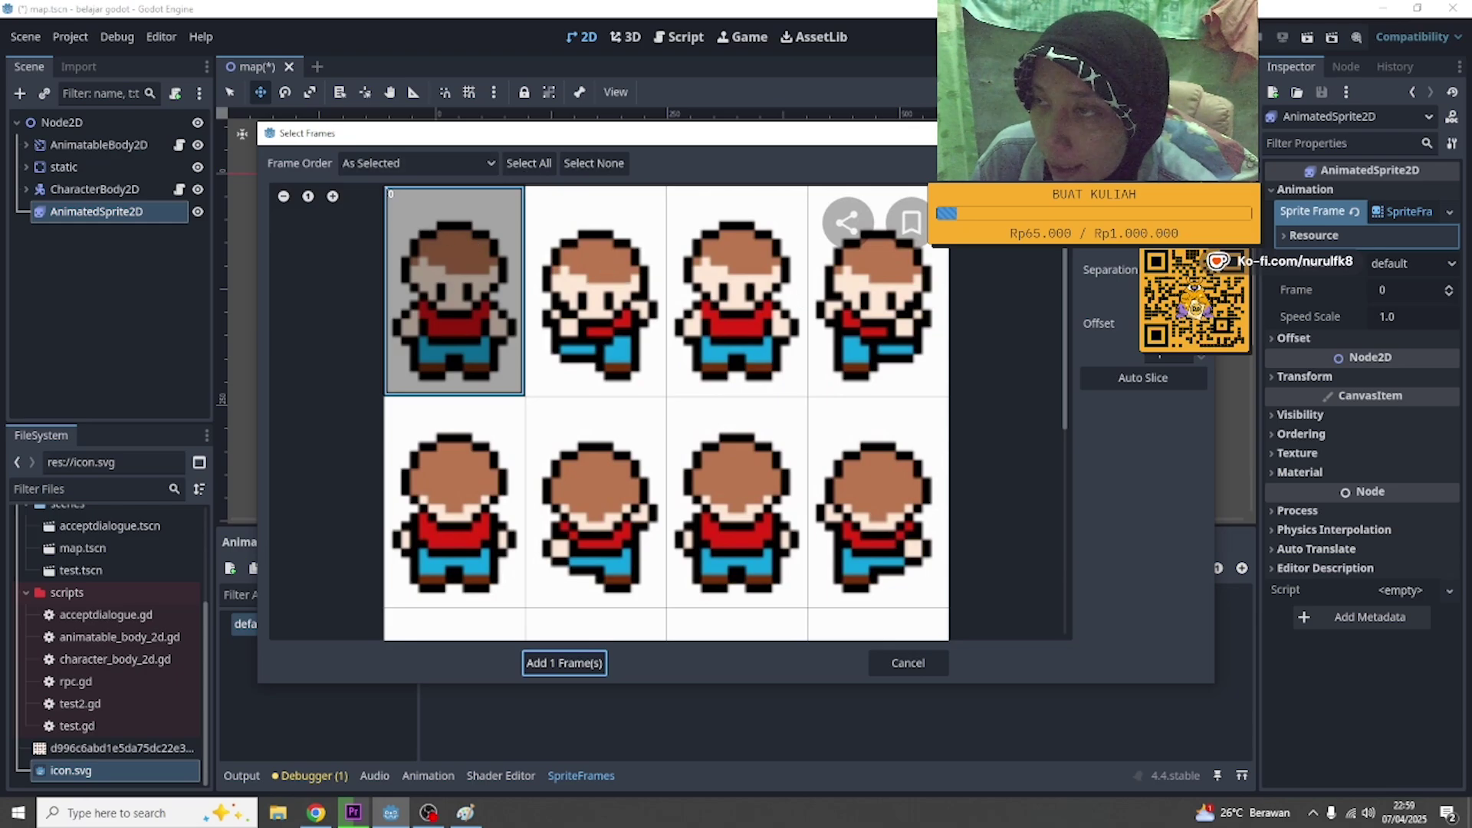
scroll(924, 280, down, 5)
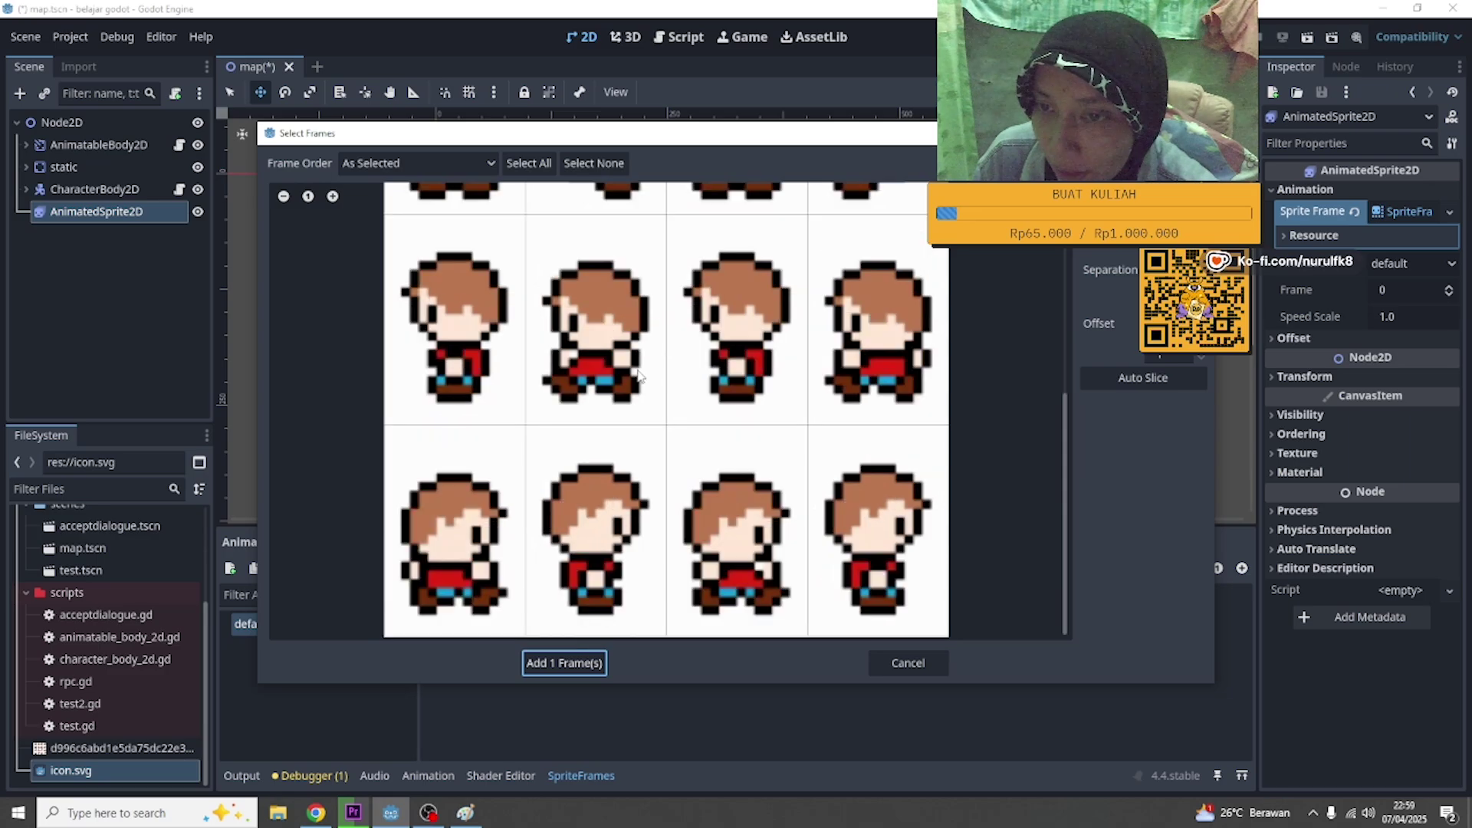
scroll(943, 345, up, 5)
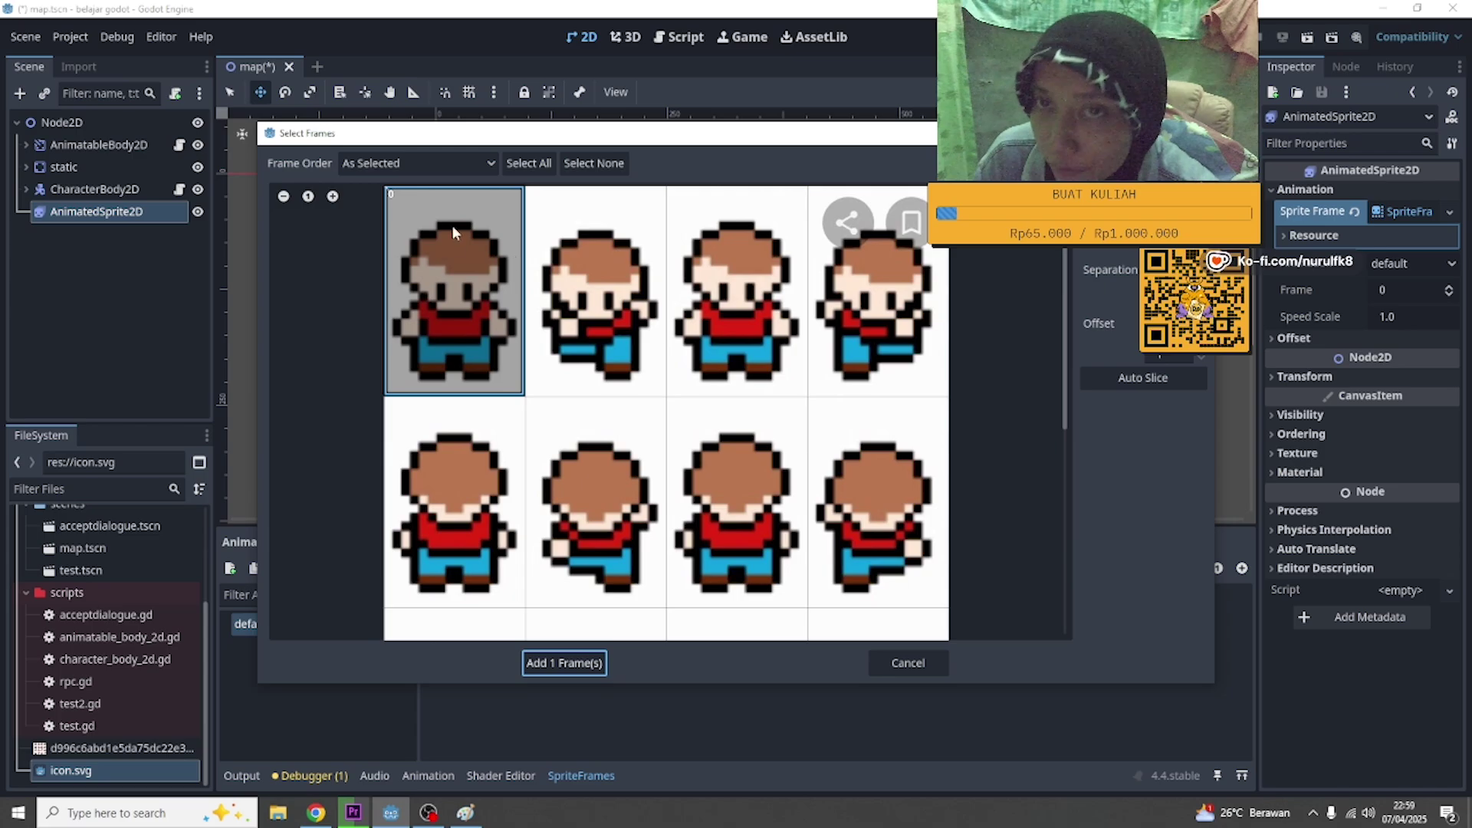
click(362, 163)
click(362, 163)
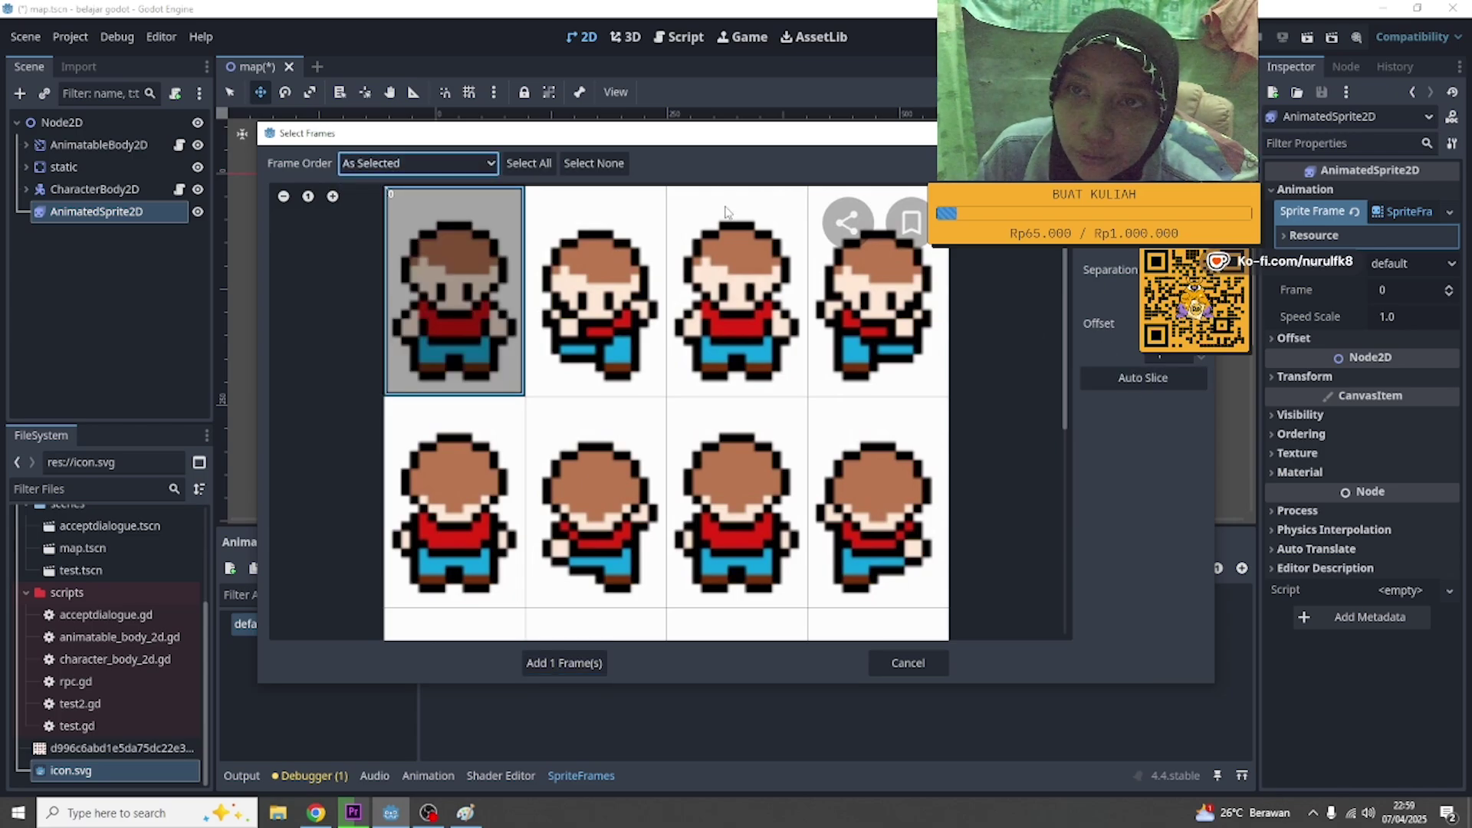
click(633, 290)
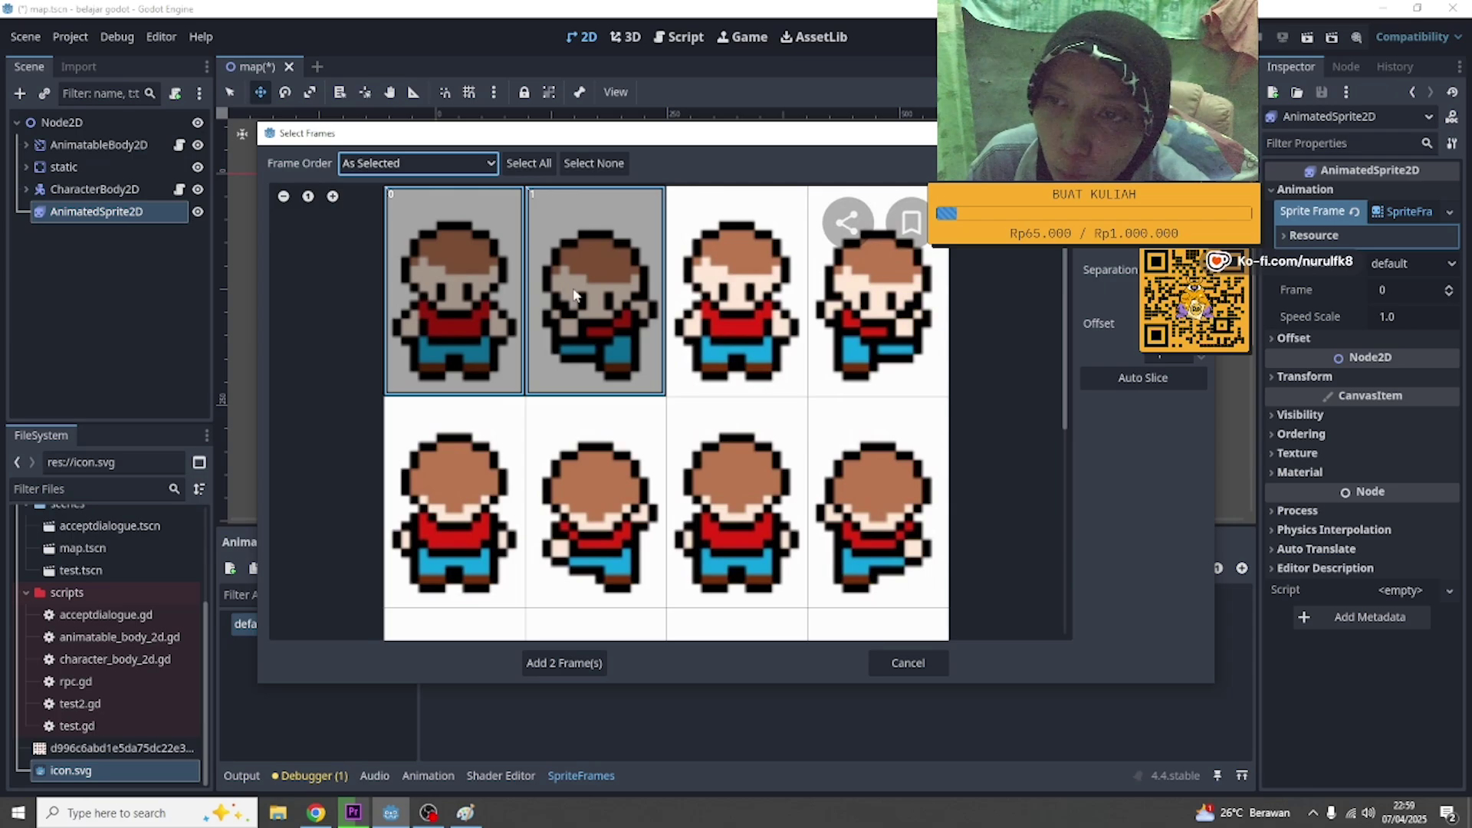
click(752, 314)
click(859, 321)
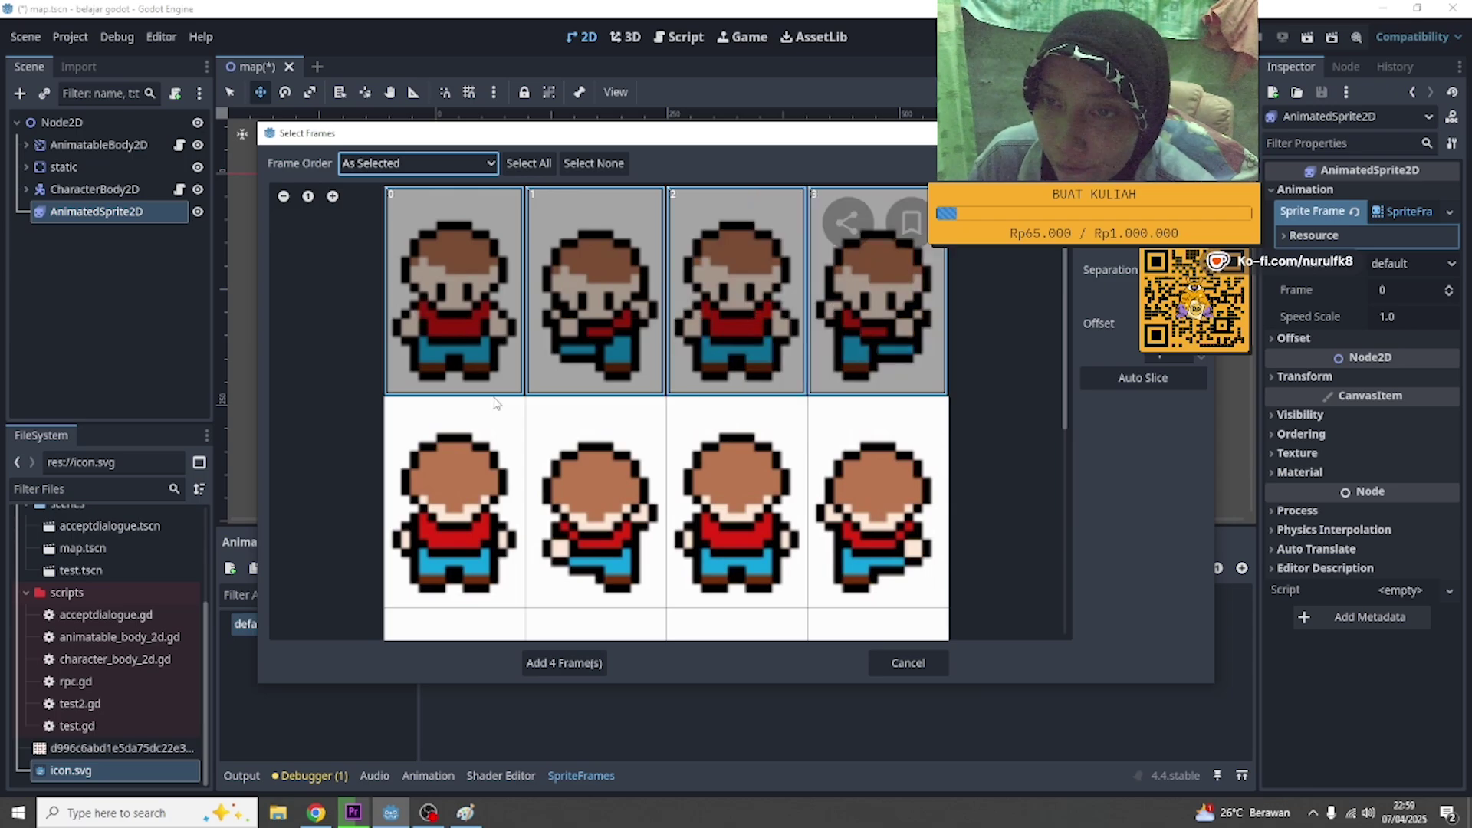
click(565, 662)
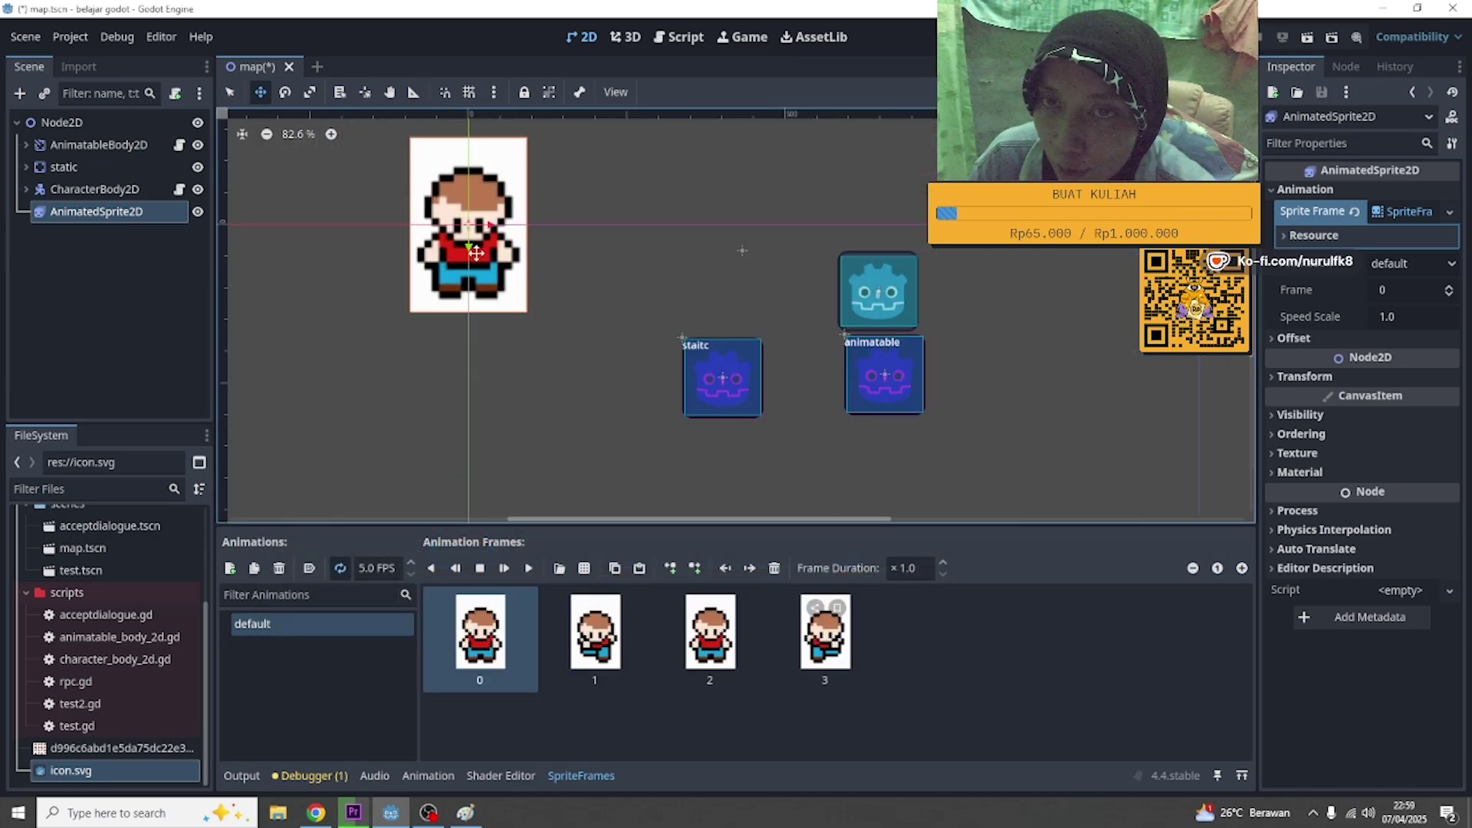
drag(476, 253, 566, 353)
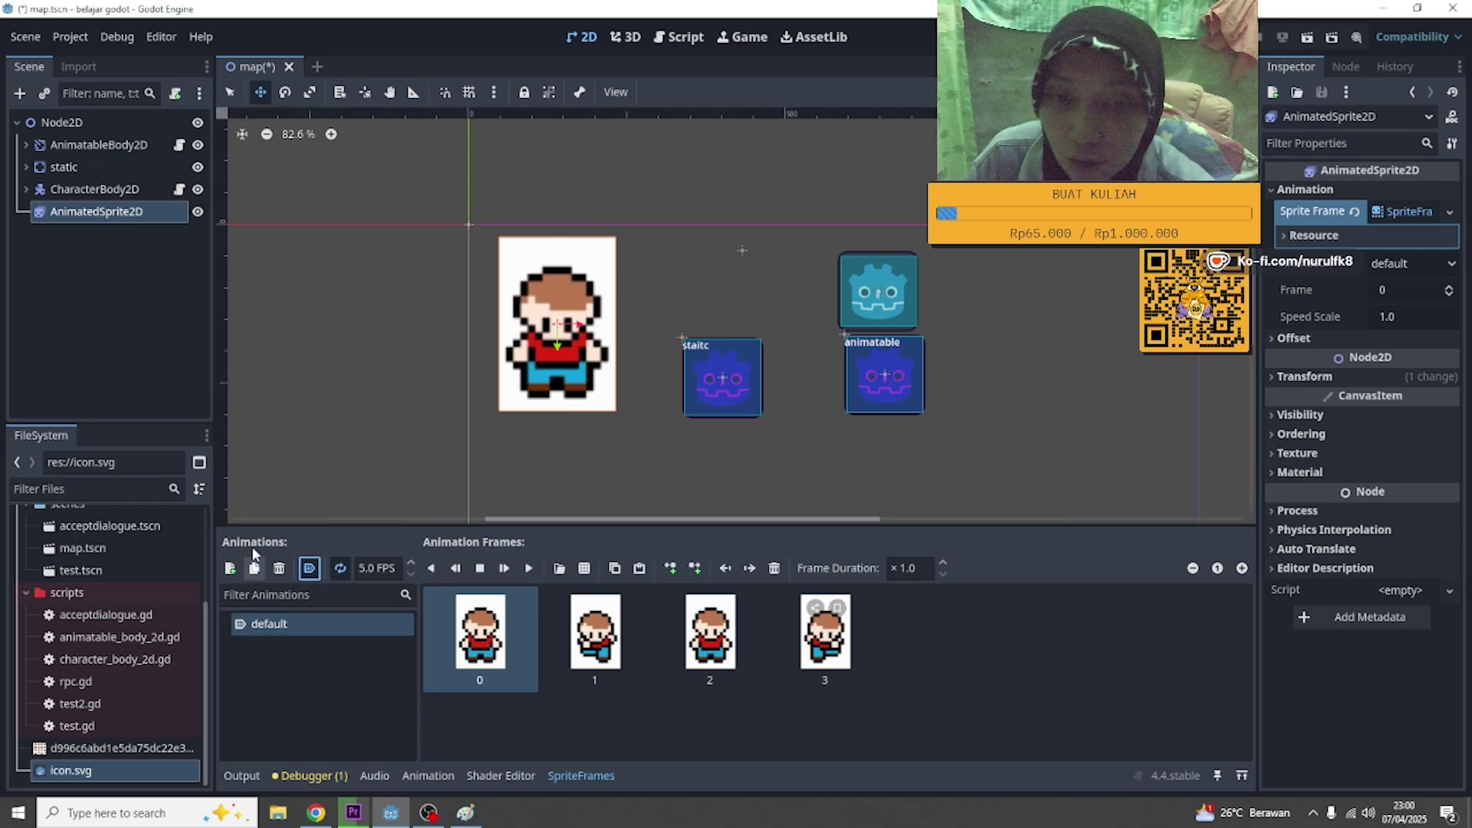
- Create a new animation in the SpriteFrames resource and name it bawah
click(278, 664)
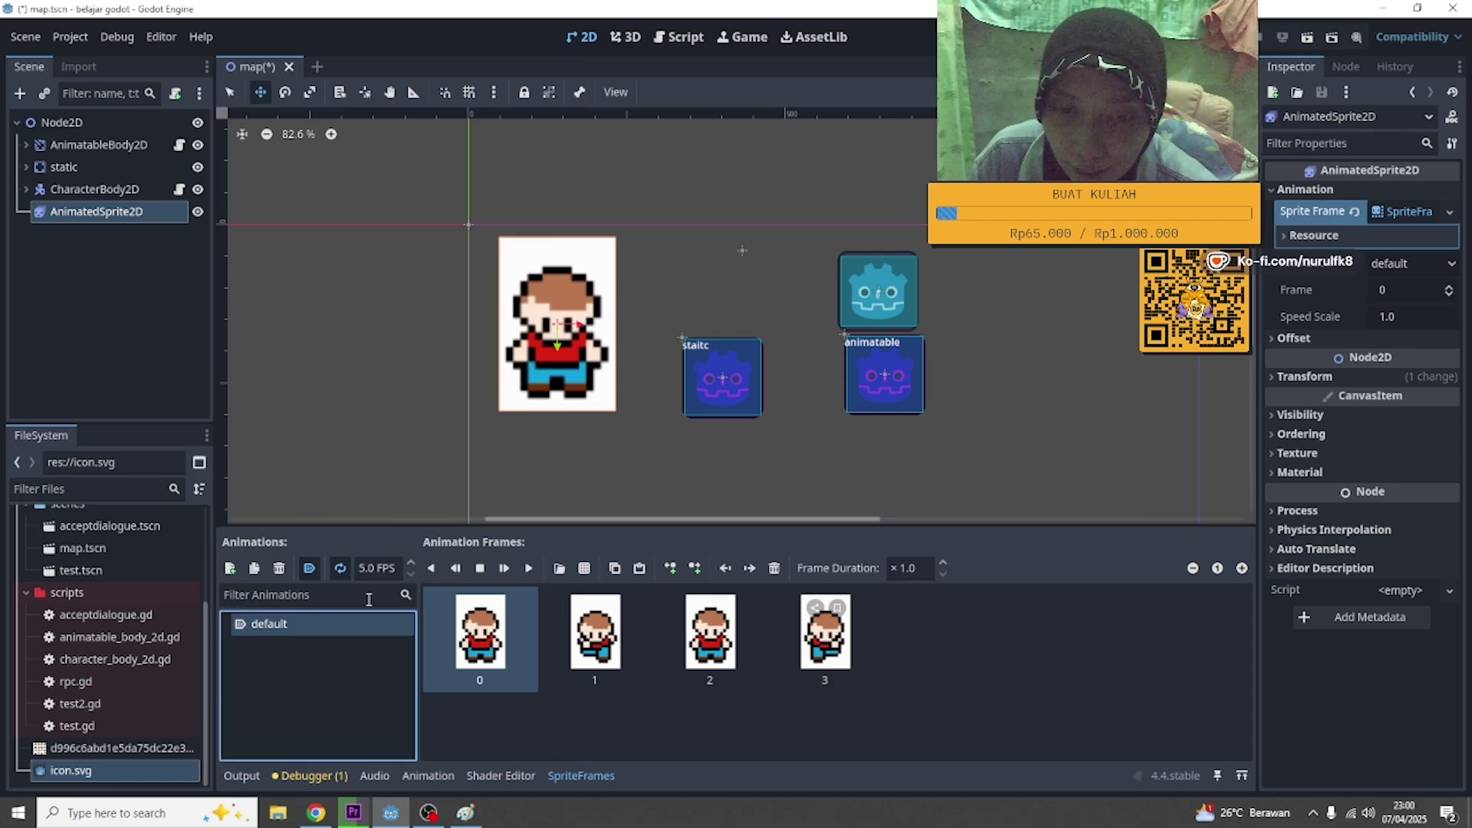
click(231, 573)
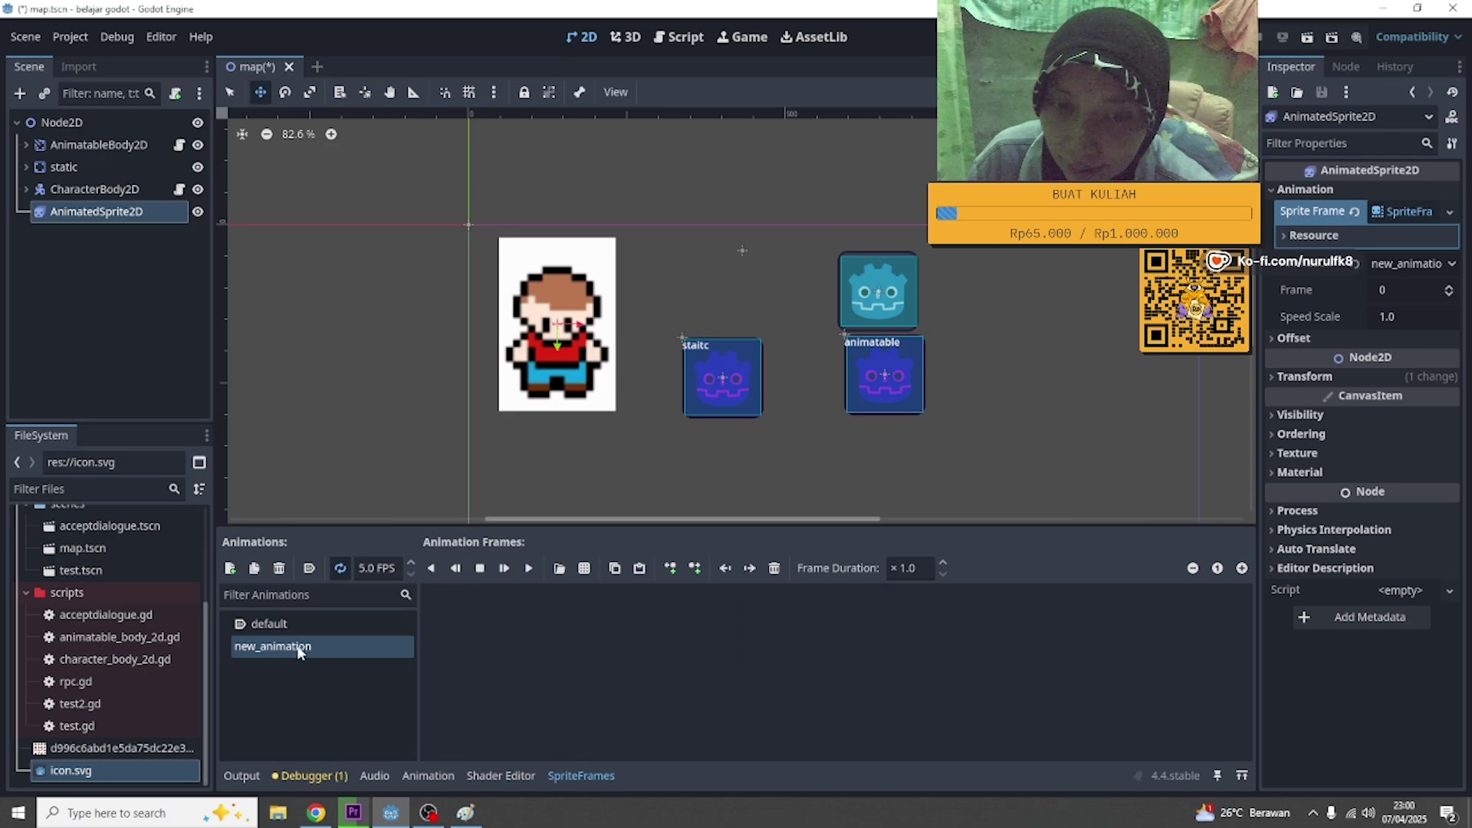
double_click(298, 649)
text(bawah)
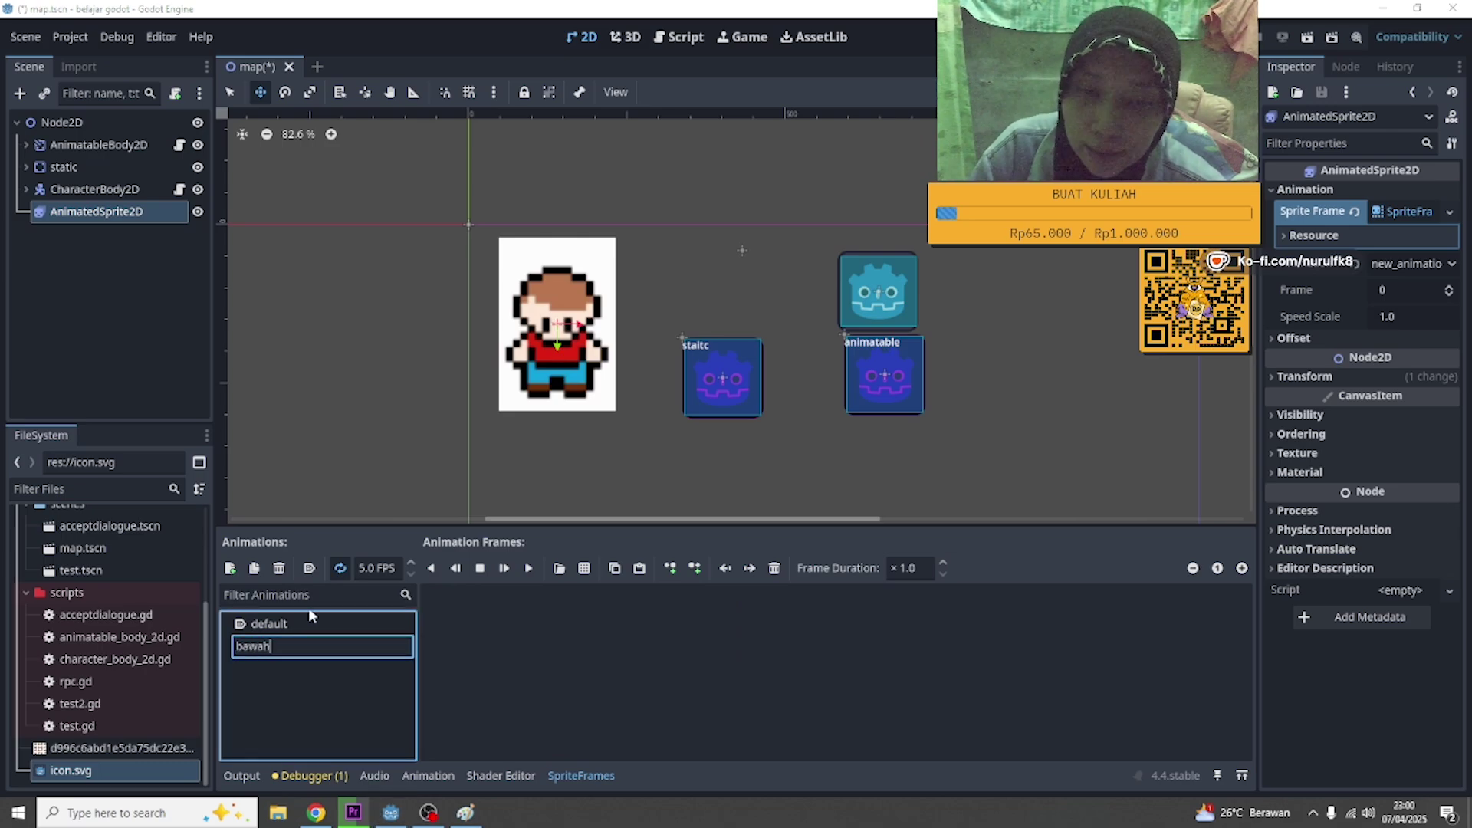
key(Return)
click(502, 648)
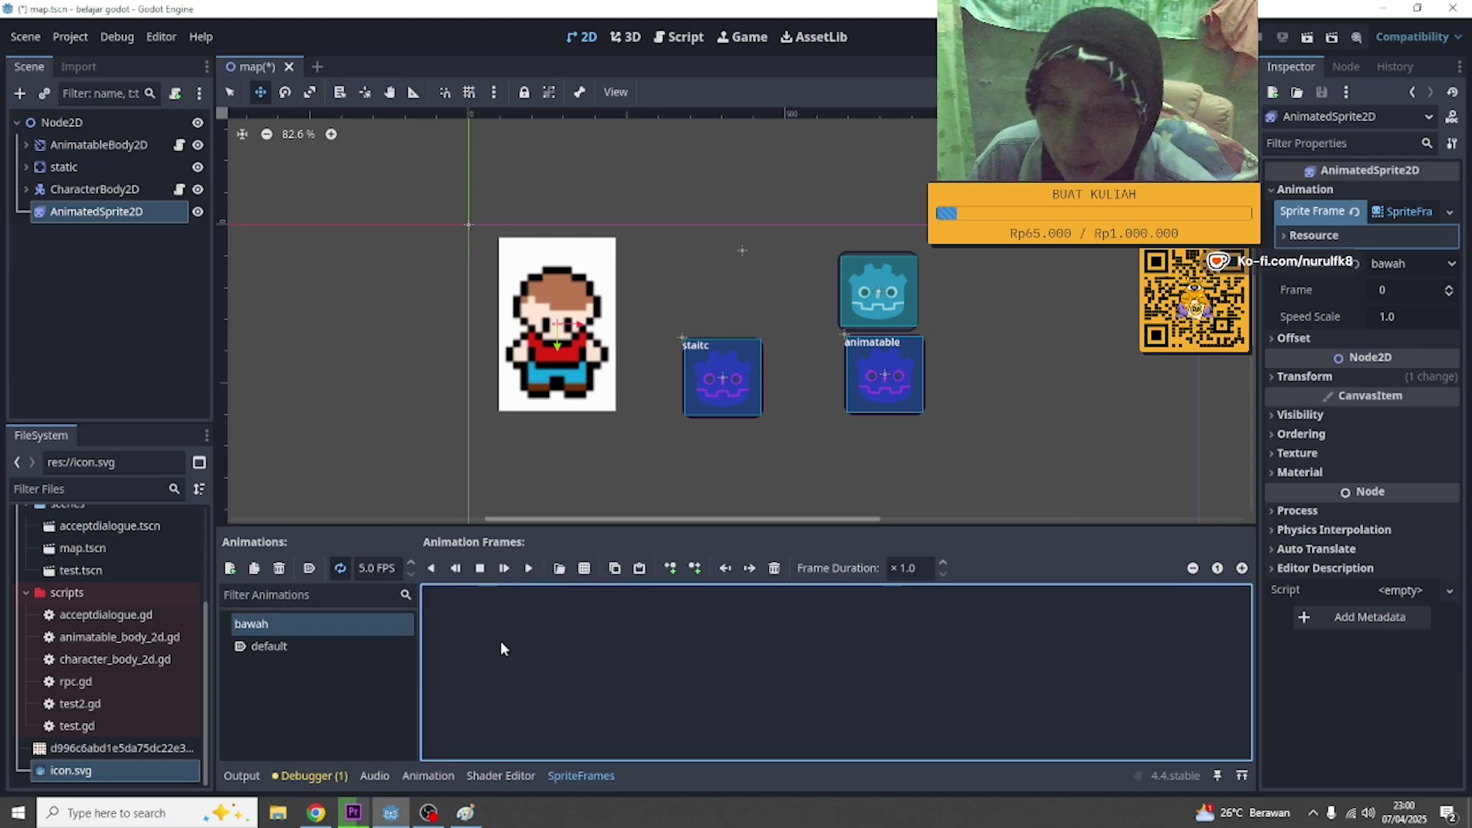
- Add the four back-facing frames from the second row of the character sprite sheet to the bawah animation
click(586, 569)
double_click(725, 280)
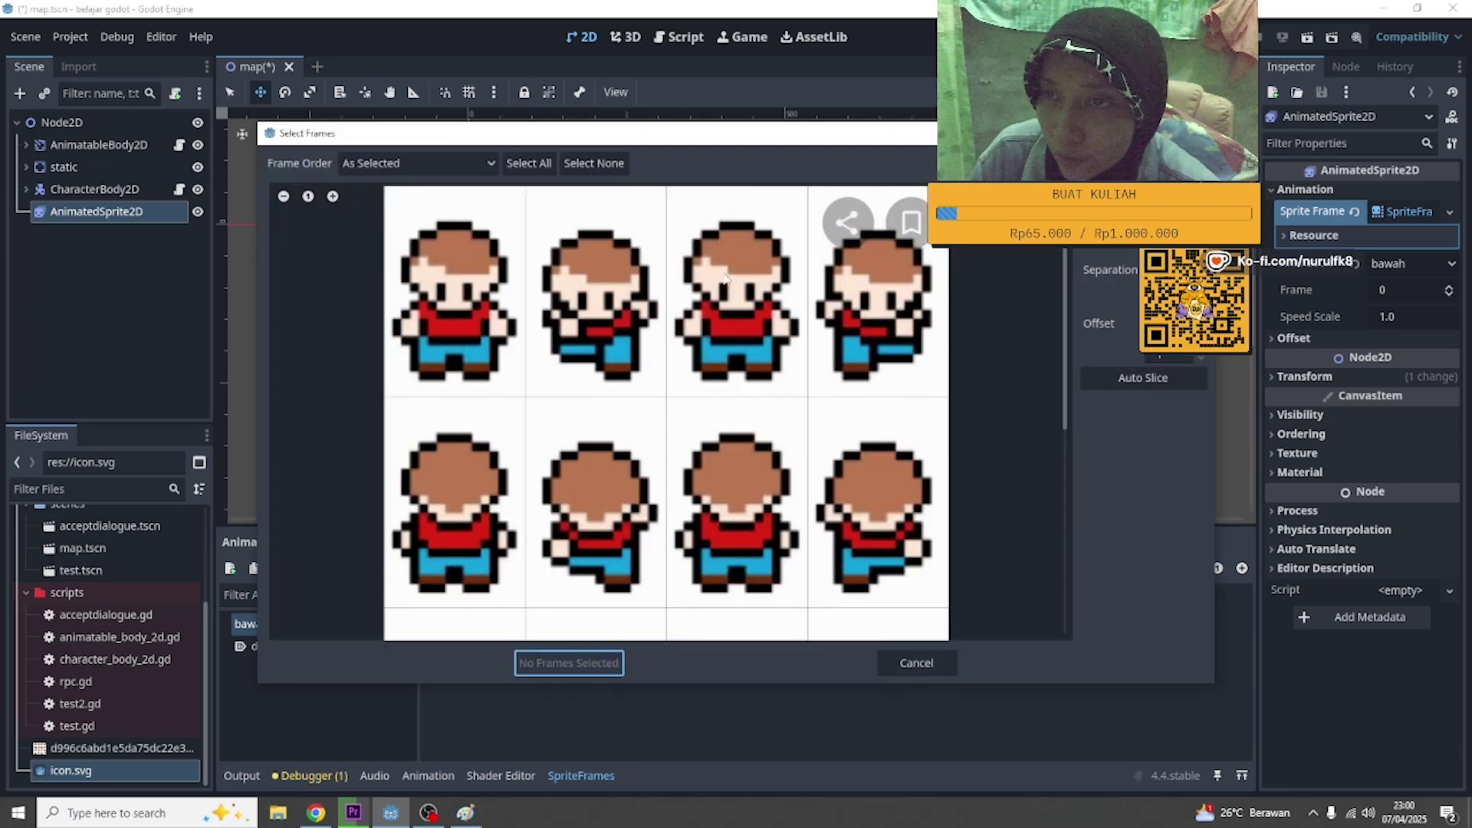
scroll(483, 506, down, 7)
scroll(530, 421, up, 5)
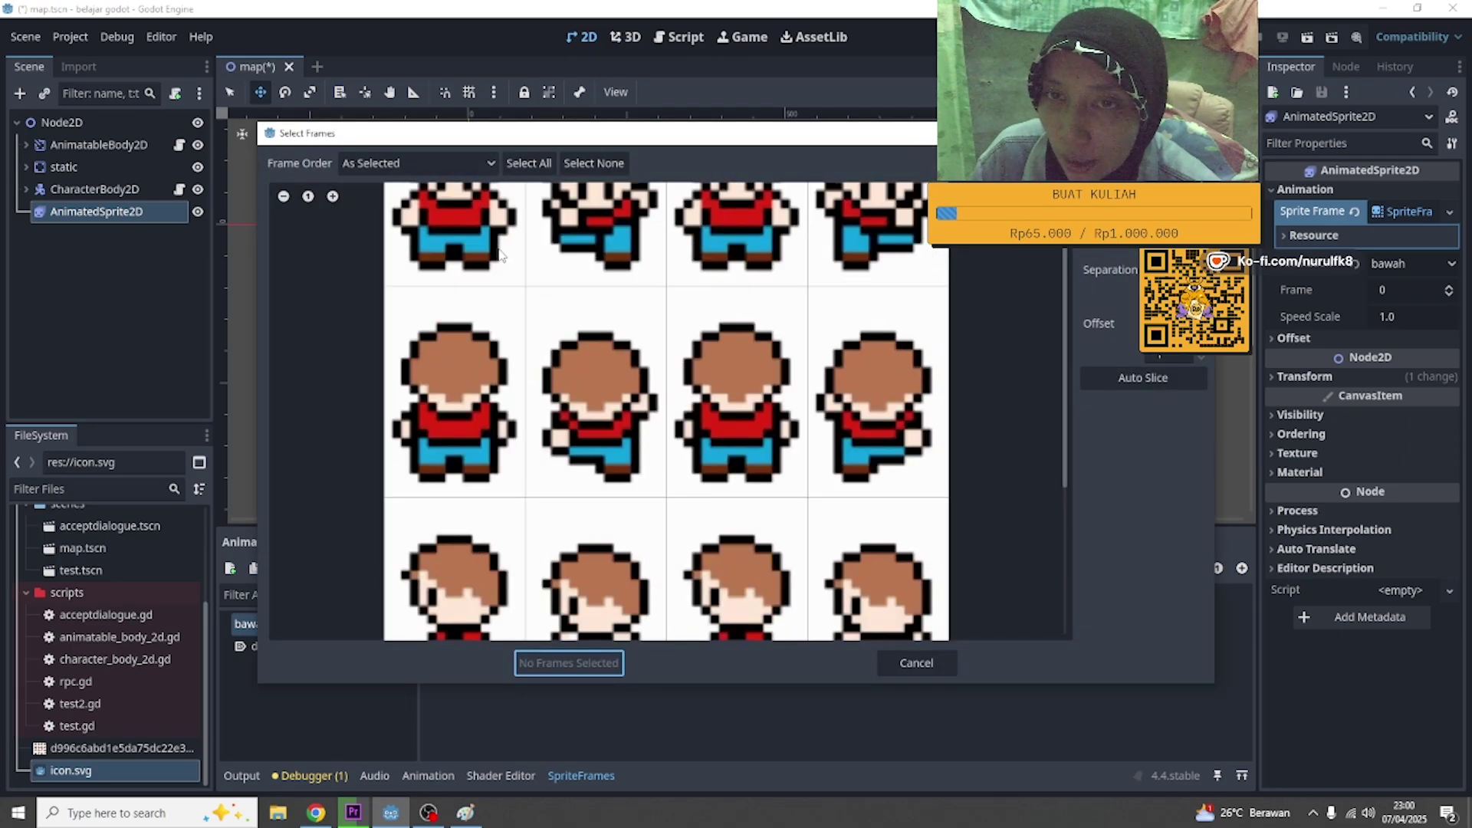
drag(499, 380, 885, 382)
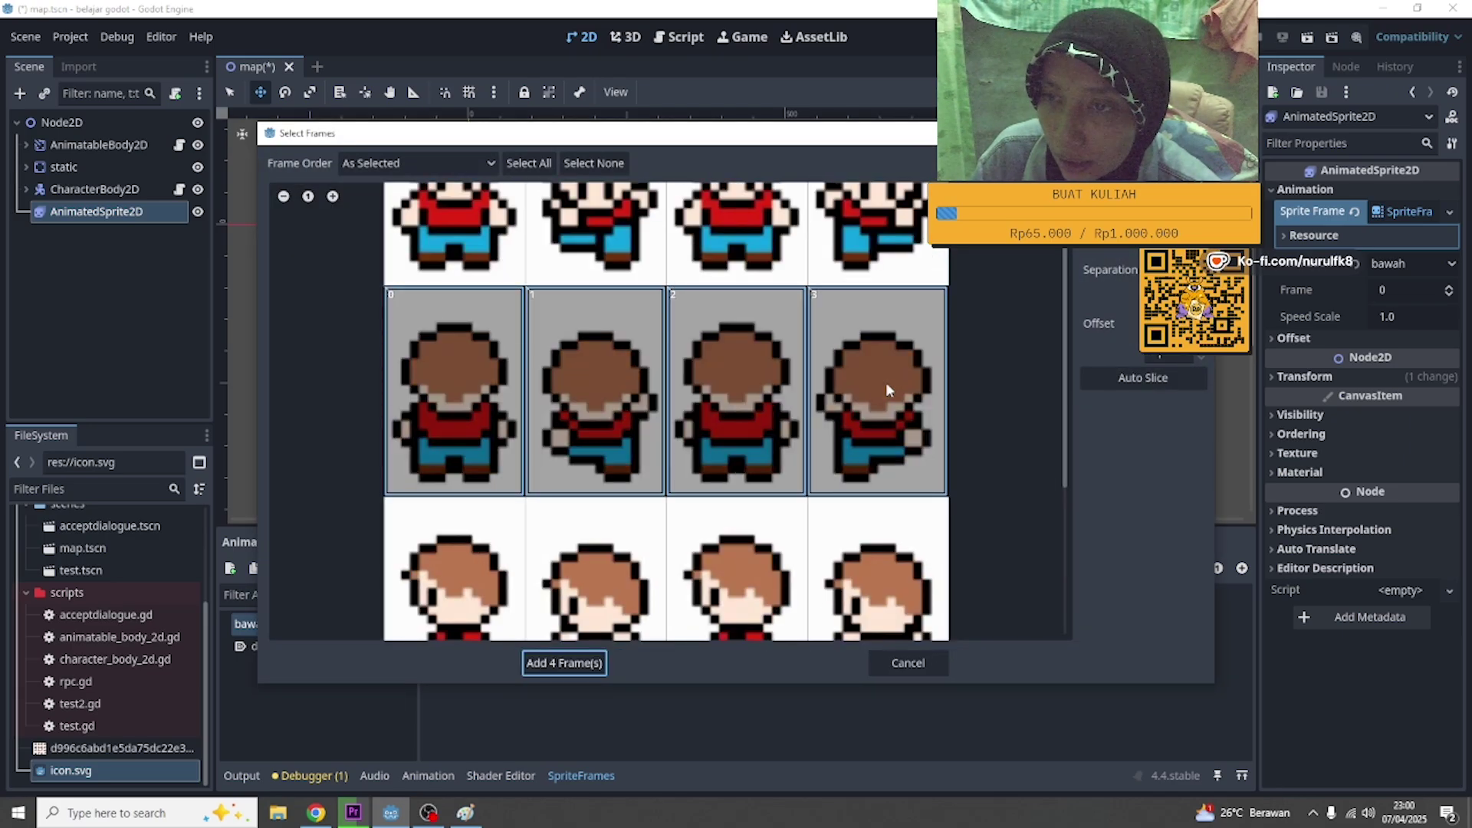
click(549, 664)
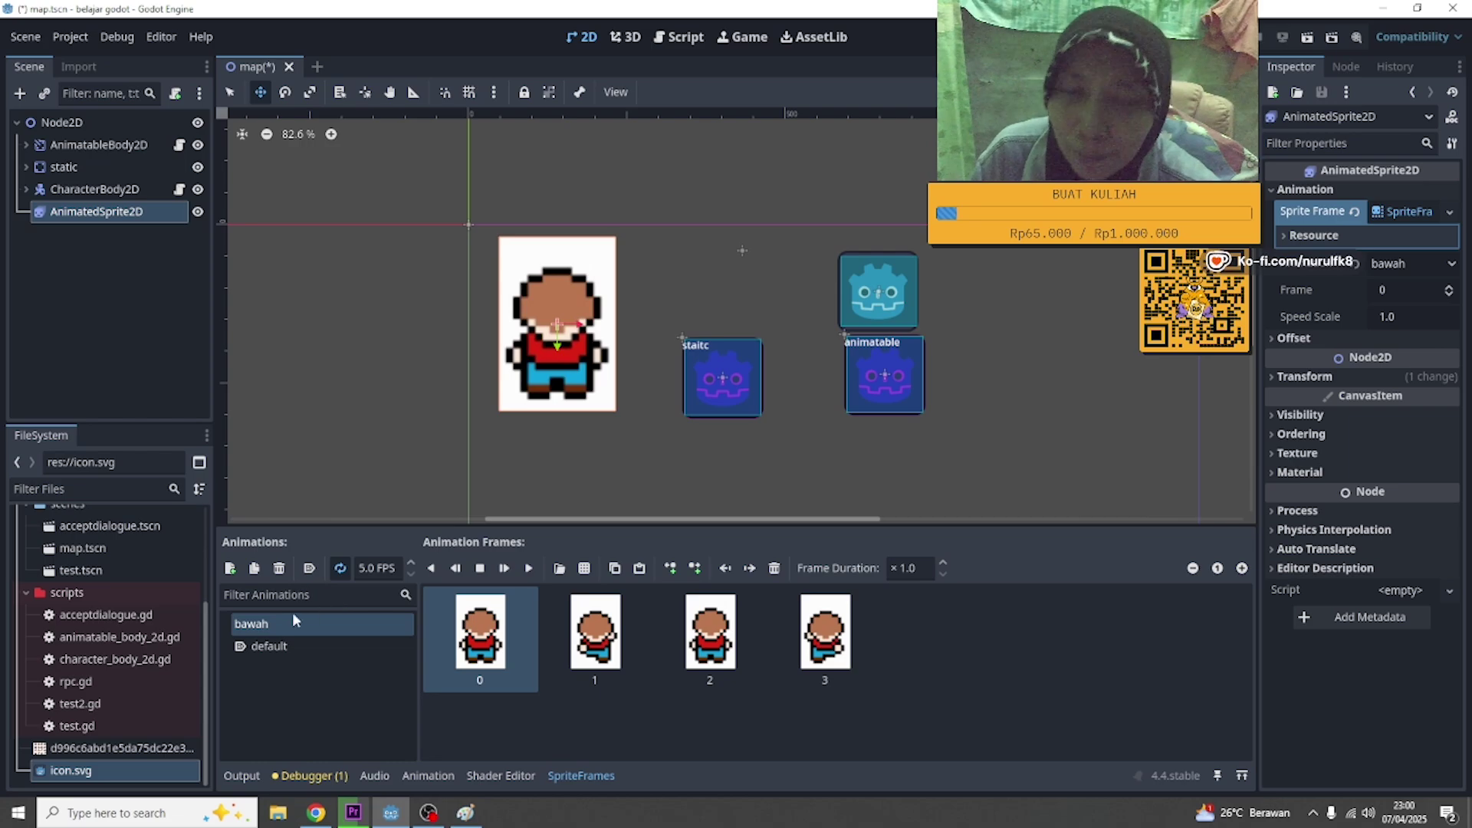
- Switch to the default animation, play it to preview the walk, and stop playback
click(261, 647)
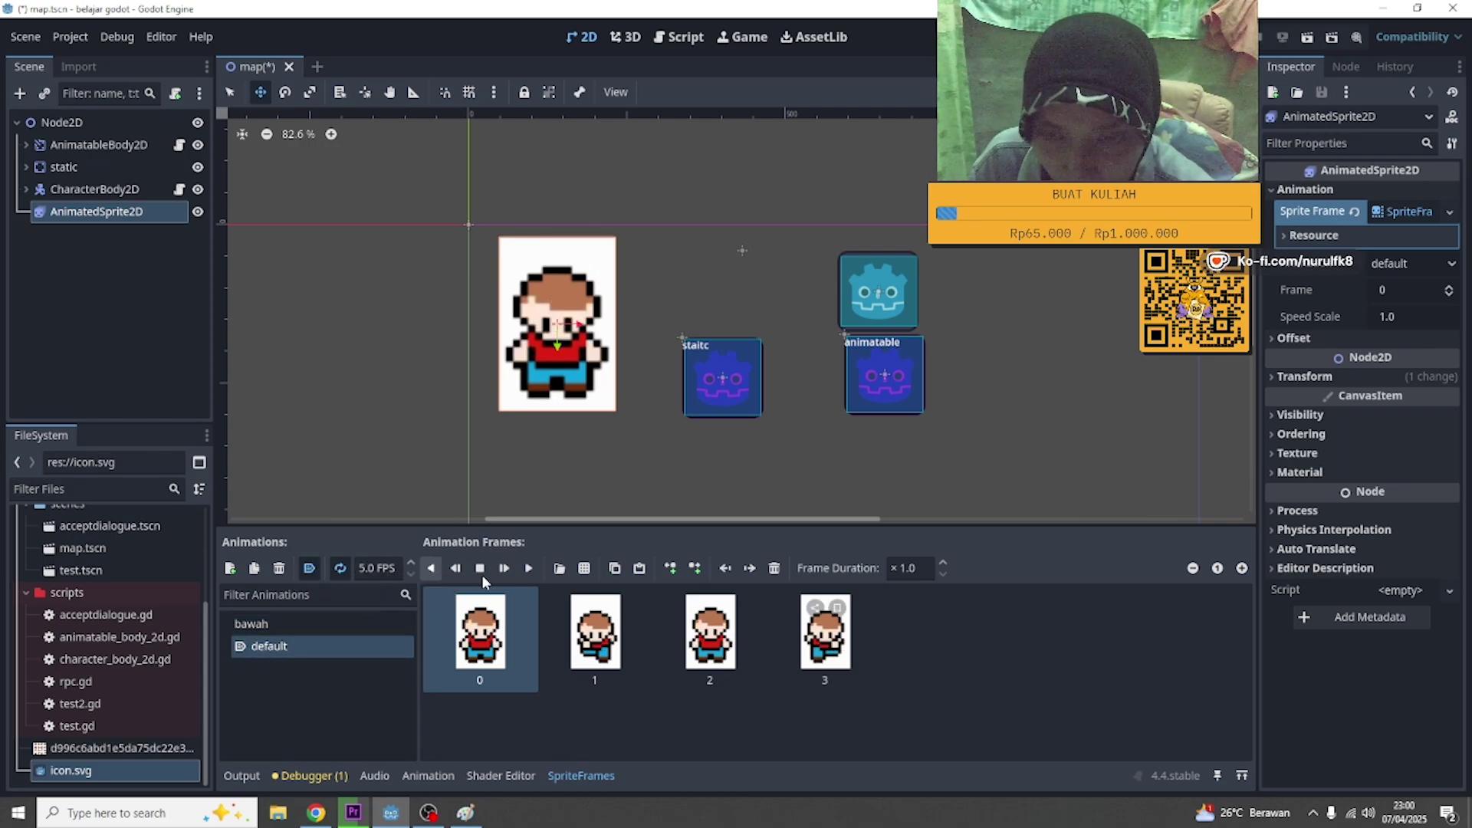
click(528, 568)
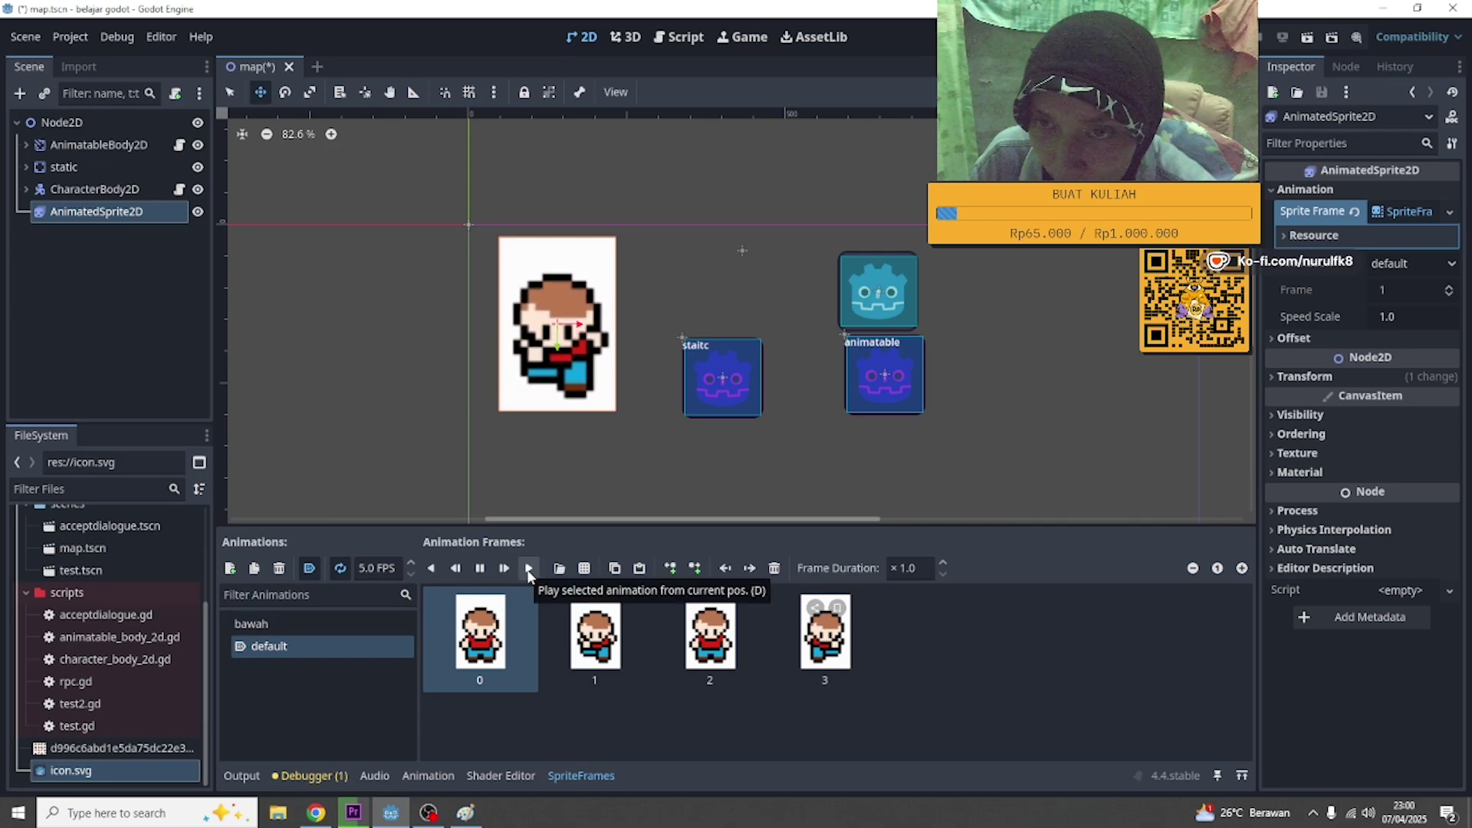
click(479, 571)
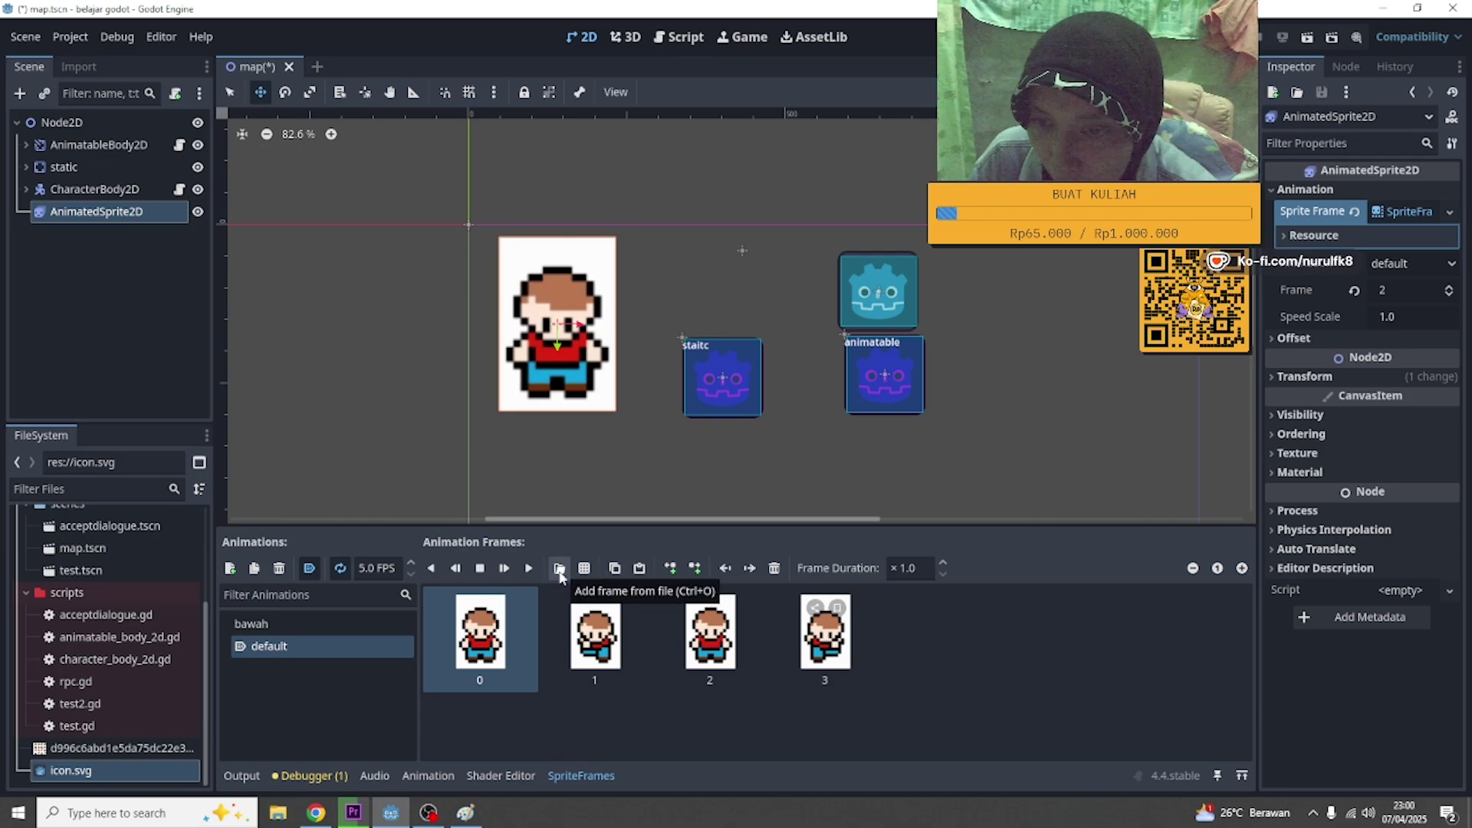
- Insert an empty frame before the first frame of the default animation, preview the playback, and select the empty frame
click(669, 570)
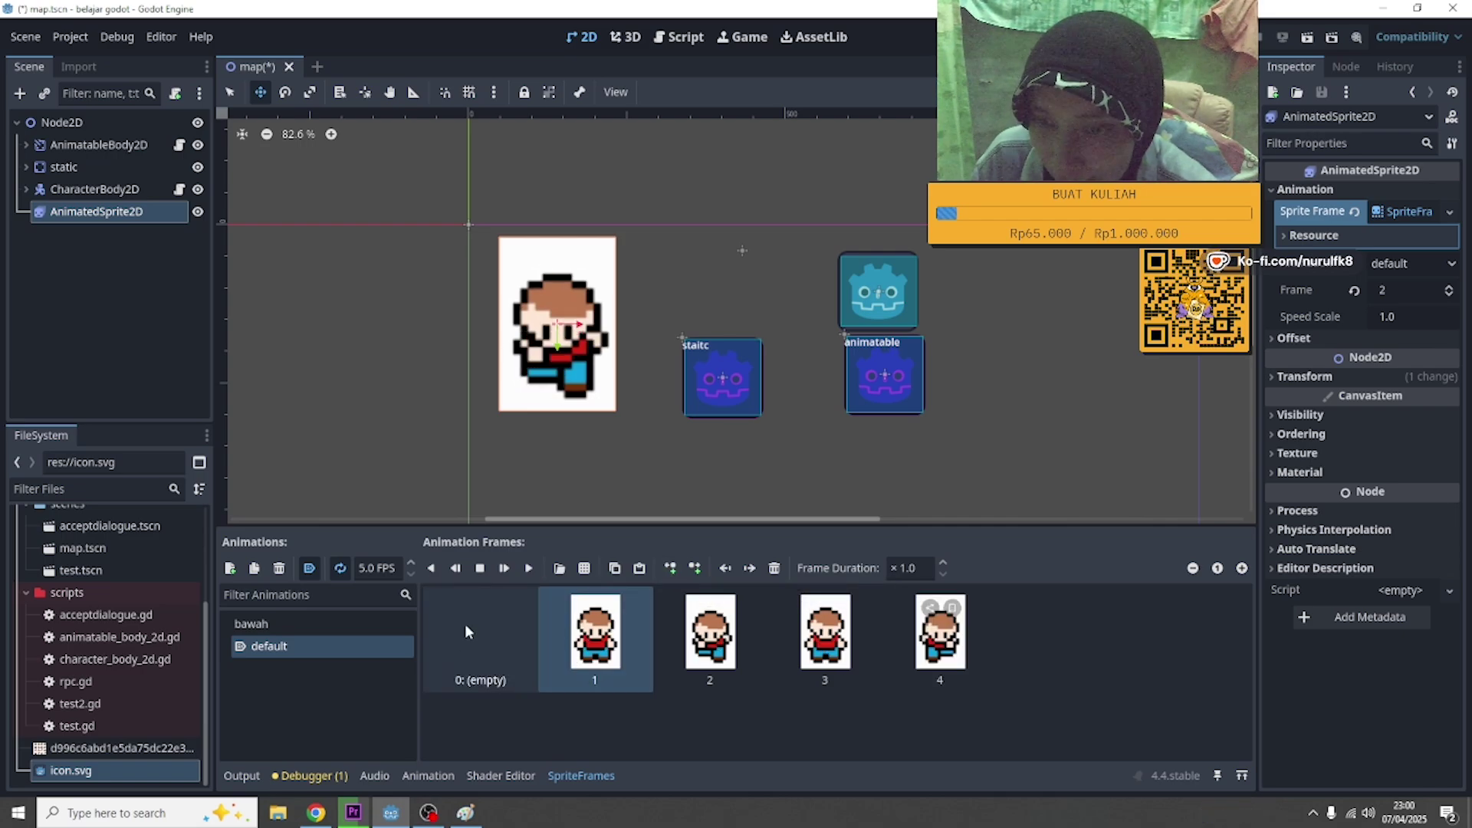
click(527, 570)
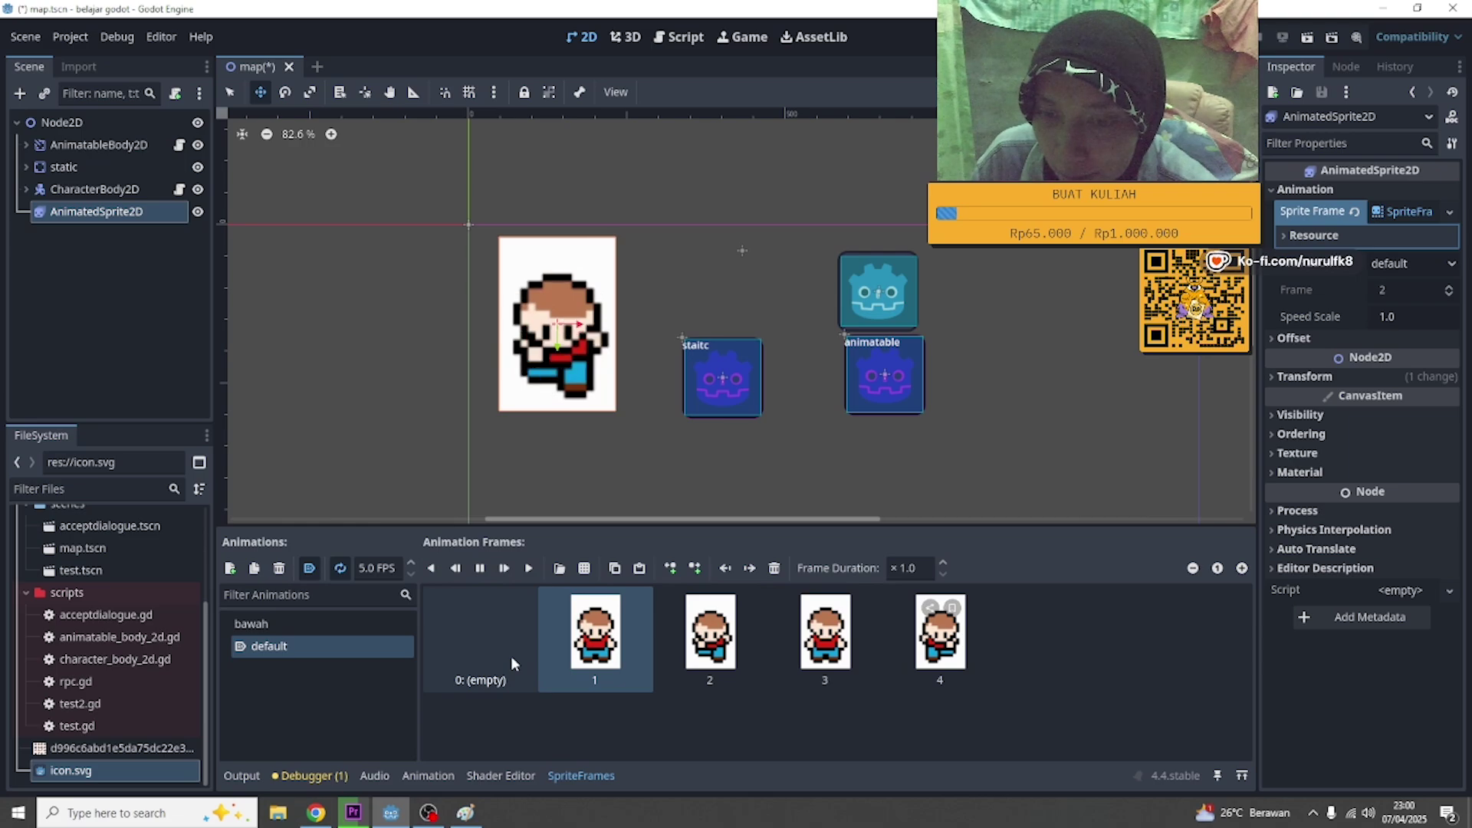
click(480, 569)
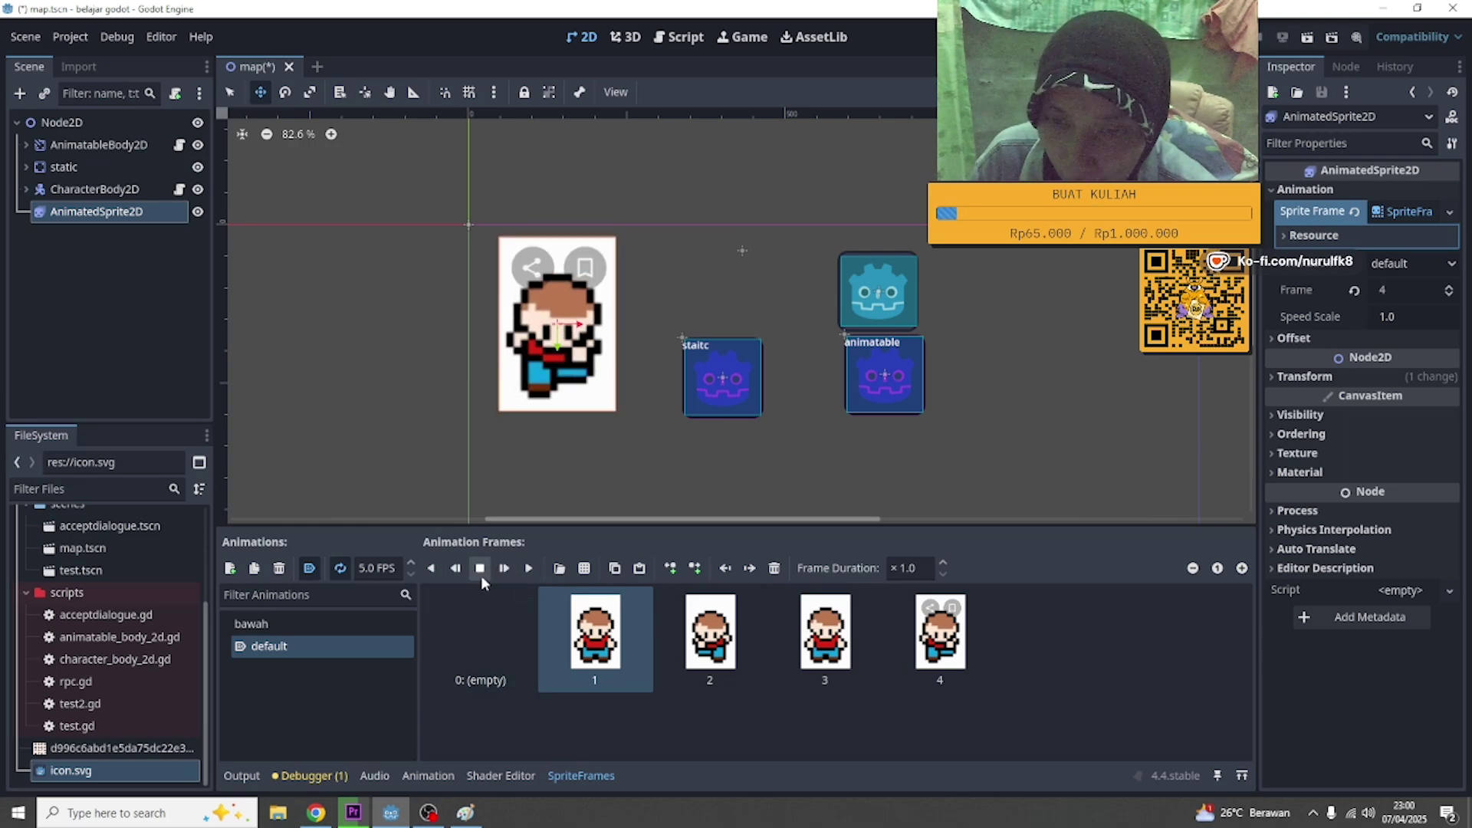
click(484, 638)
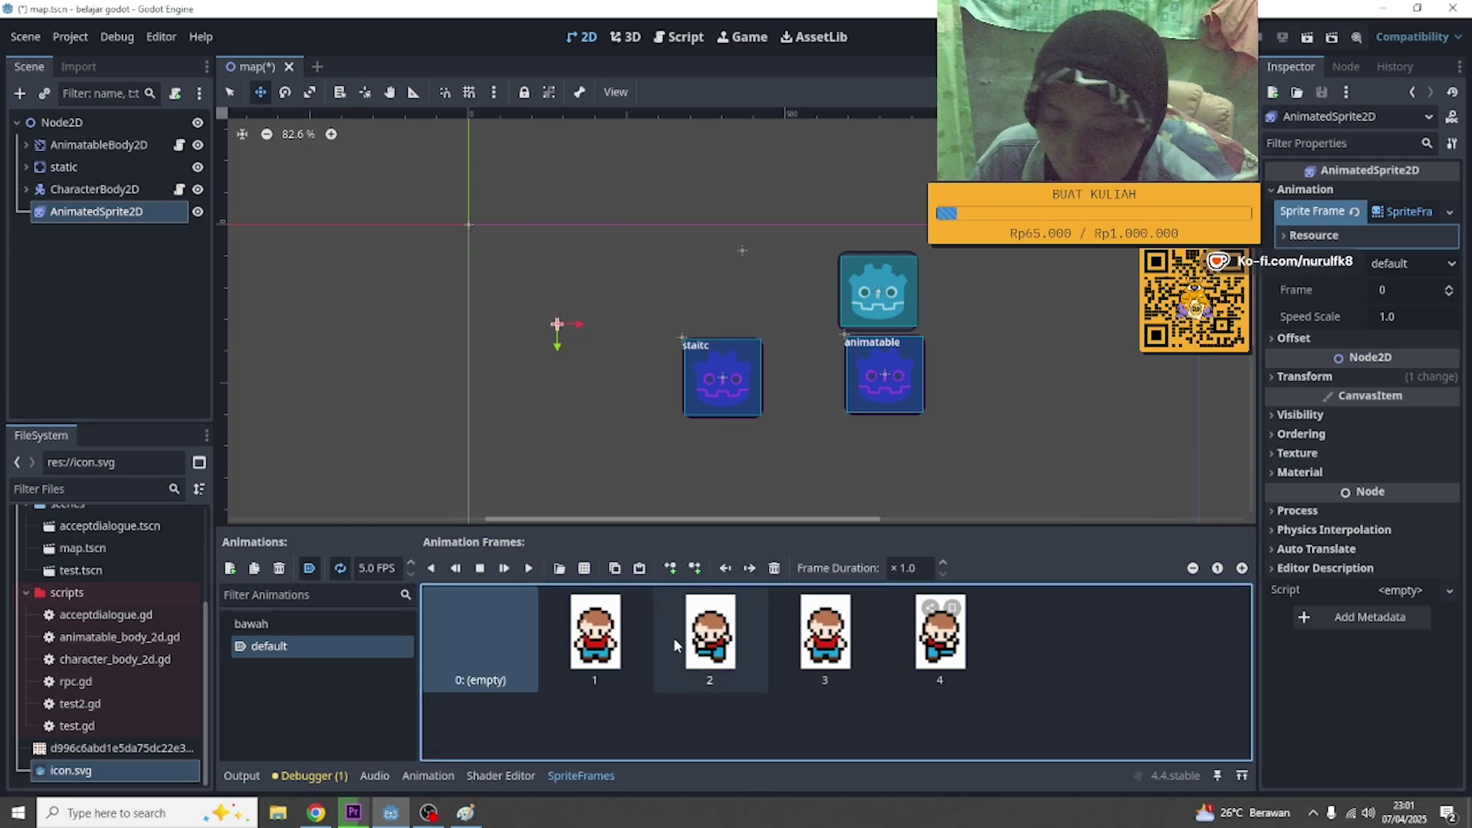
- Delete the empty first frame from the default animation
key(Delete)
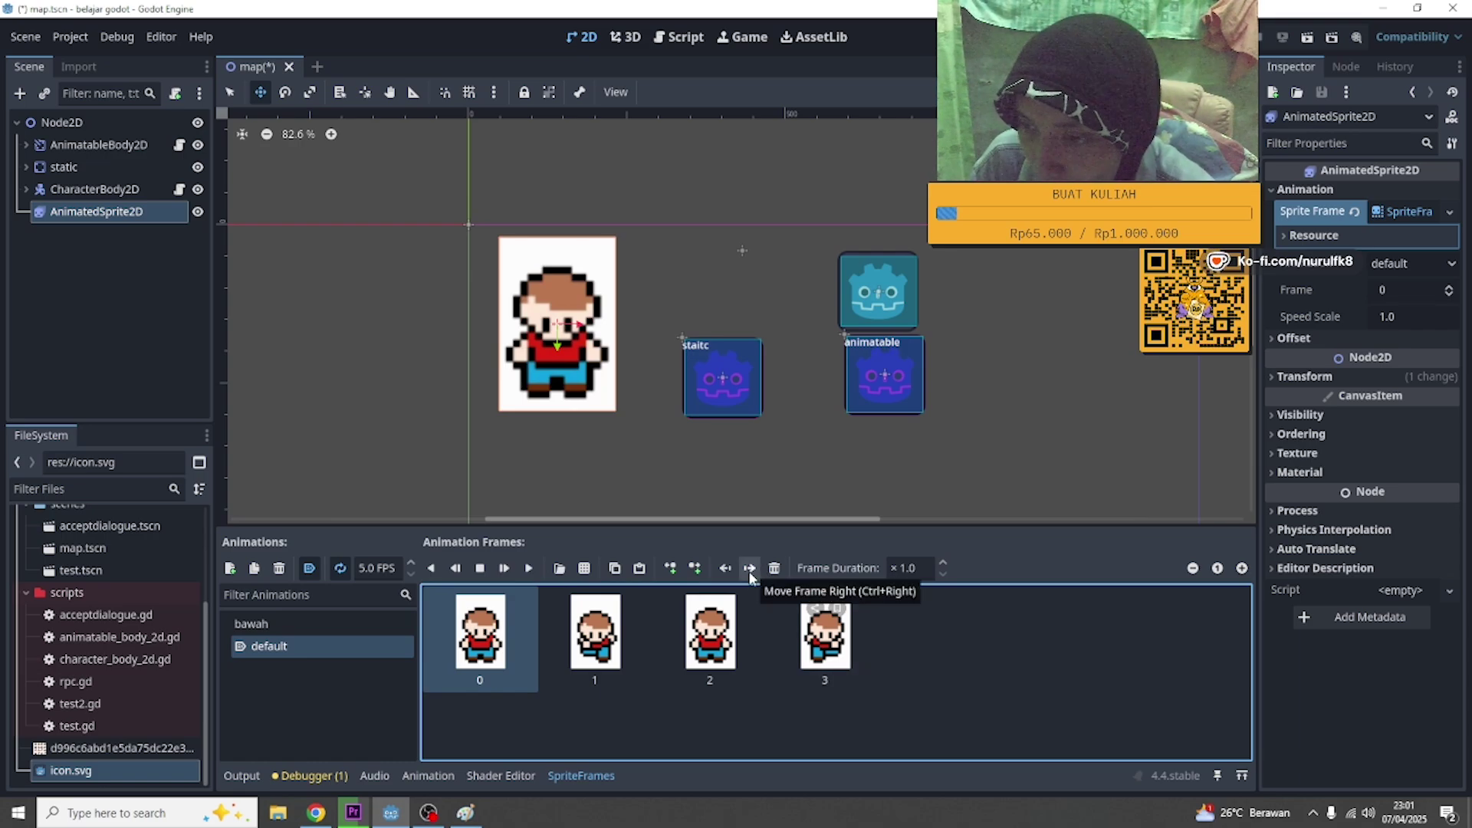
- Try a duration of 1.2 on frame 2 of the default animation, previewing the playback before undoing the duration change
drag(740, 623, 851, 657)
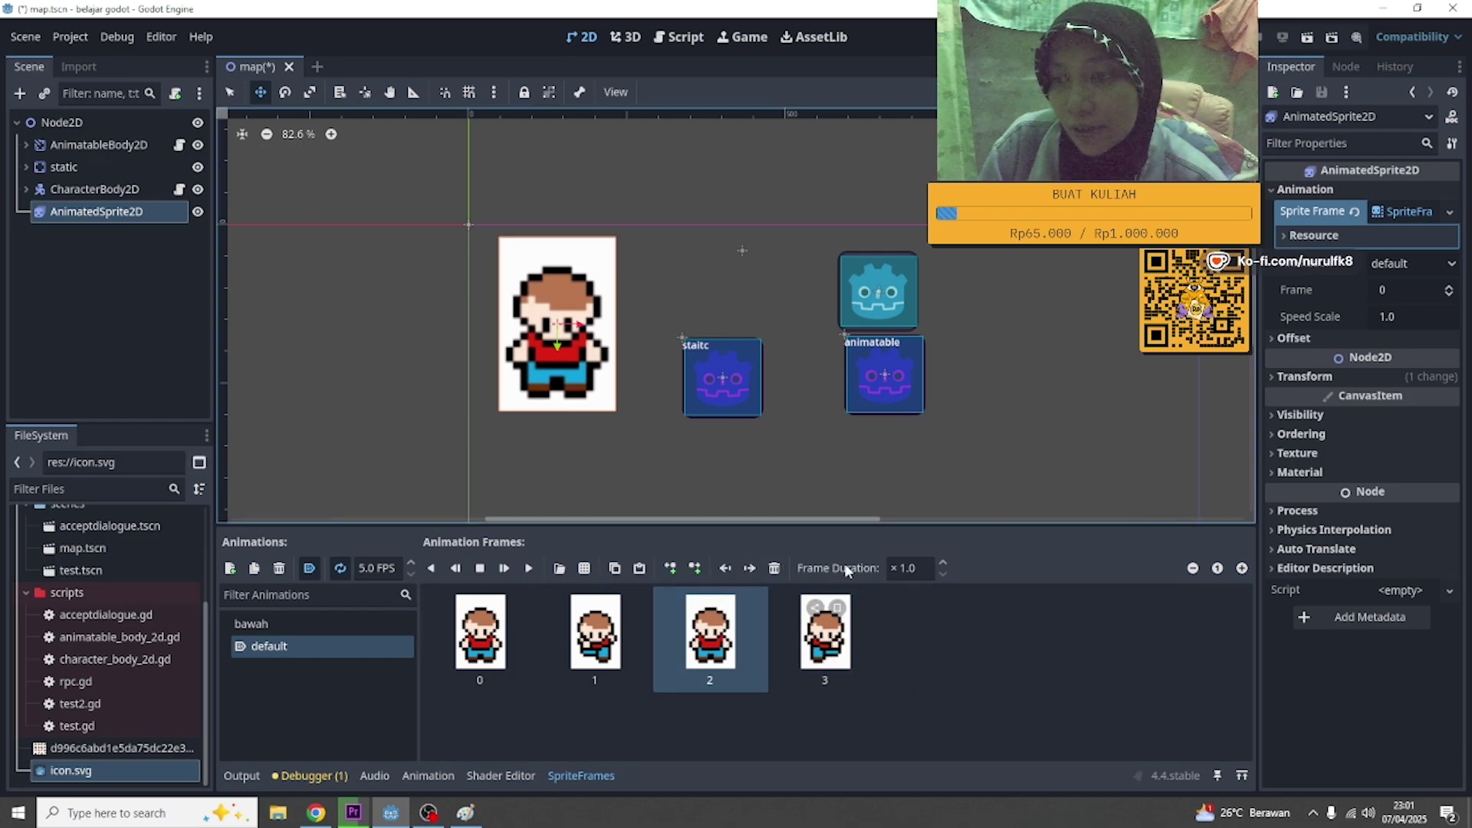
click(944, 565)
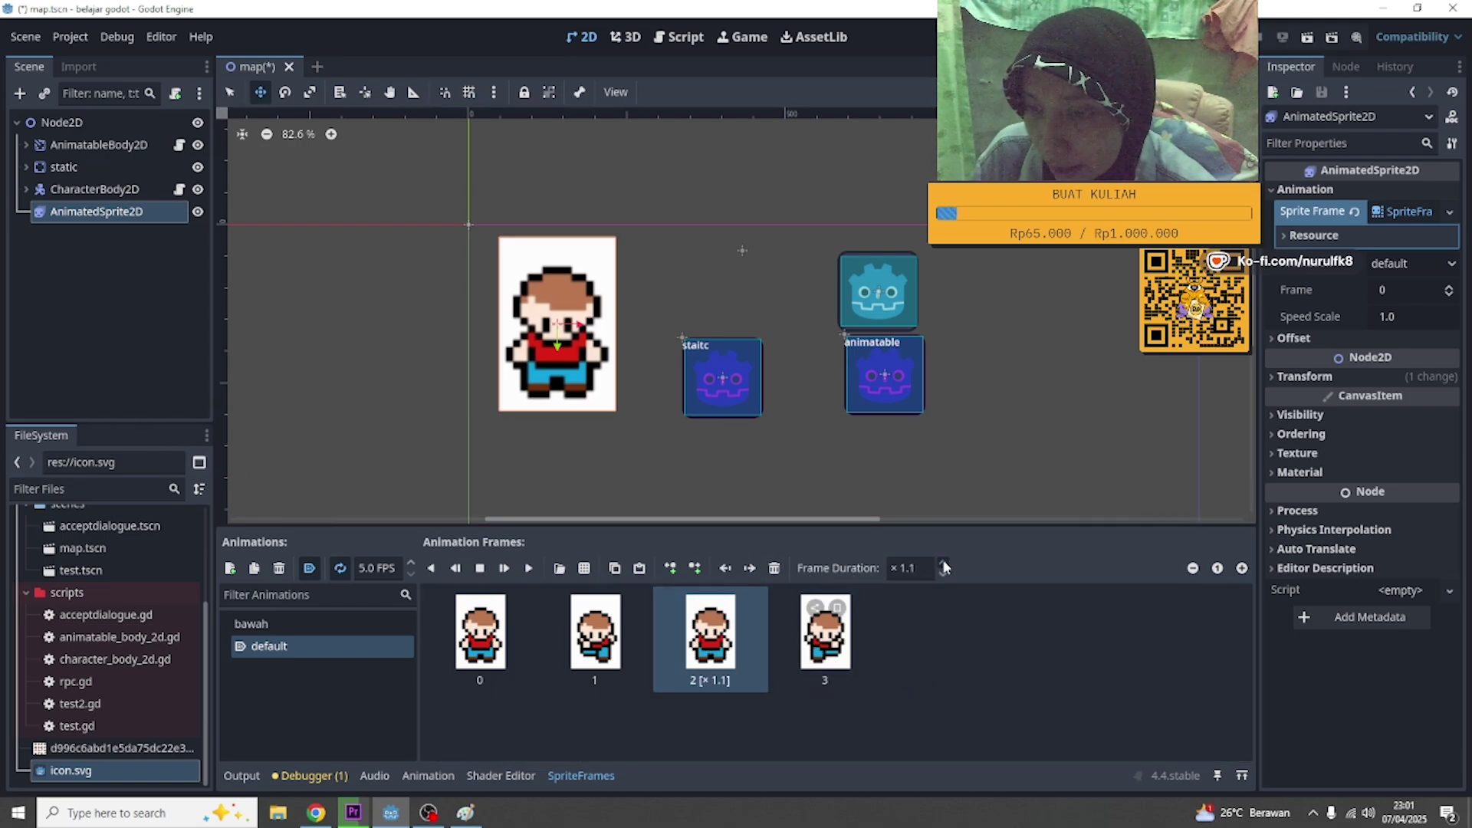
click(944, 565)
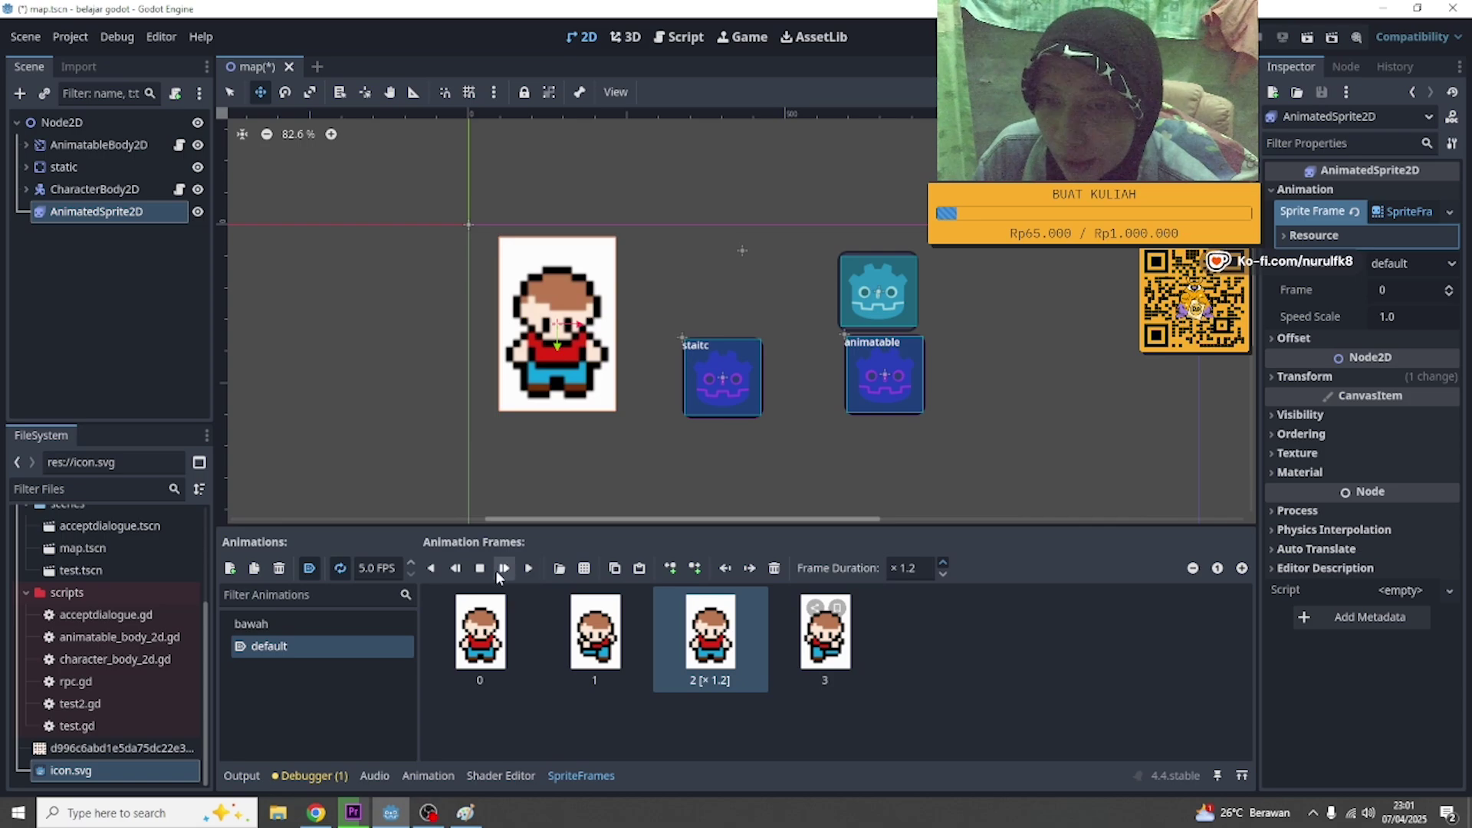
click(529, 569)
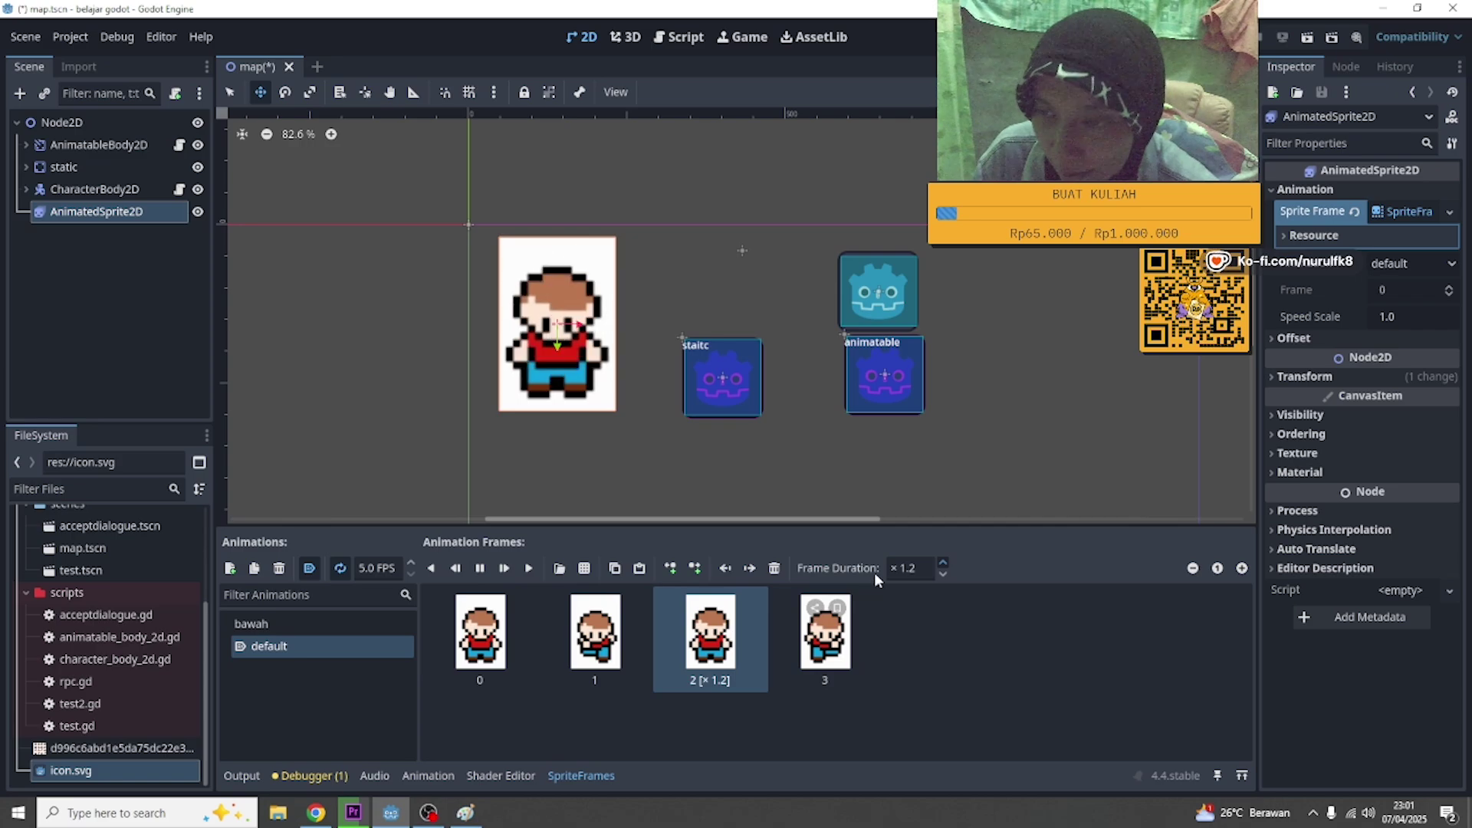
click(479, 568)
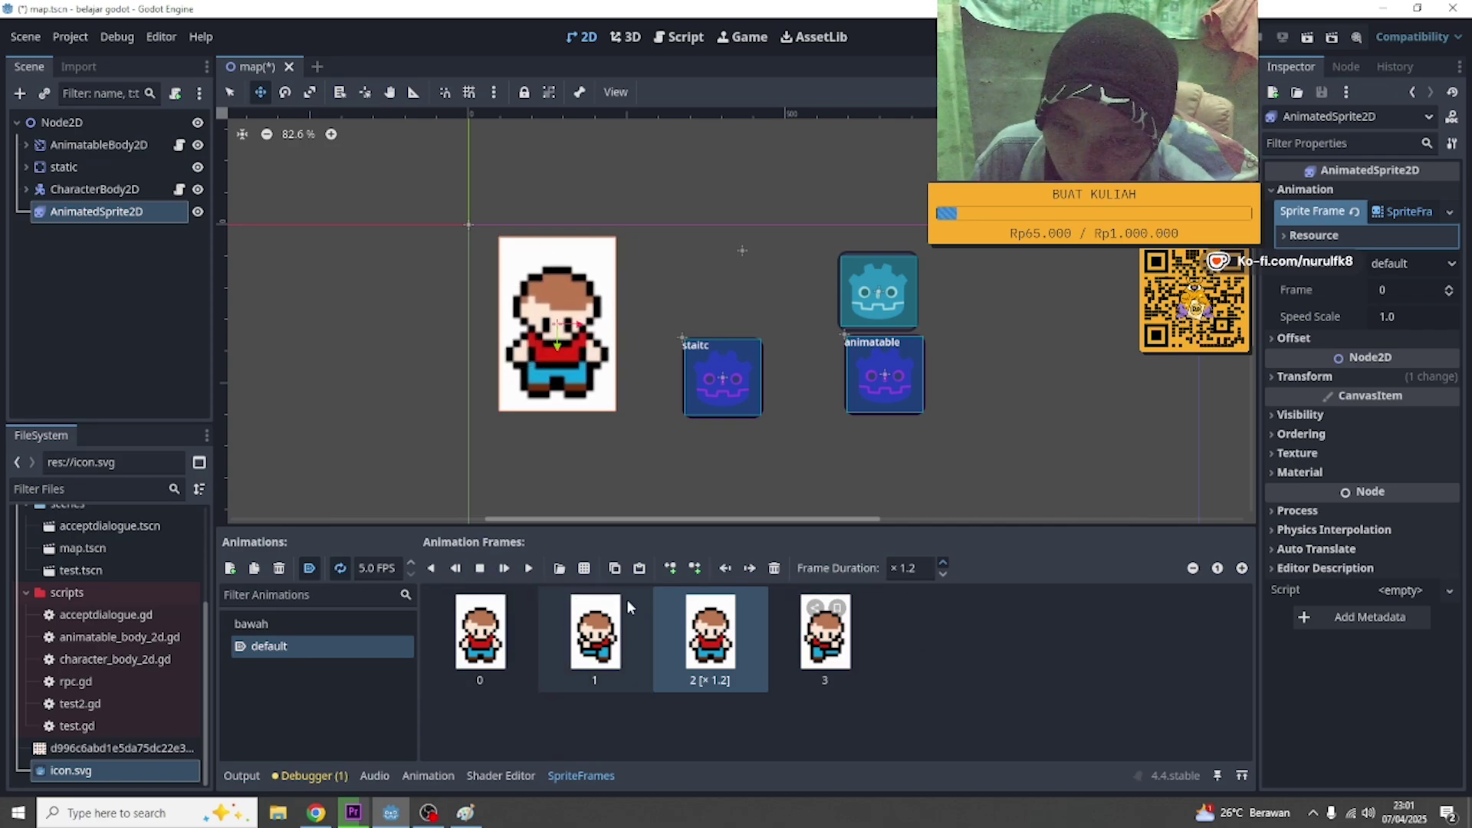
key(ctrl+z)
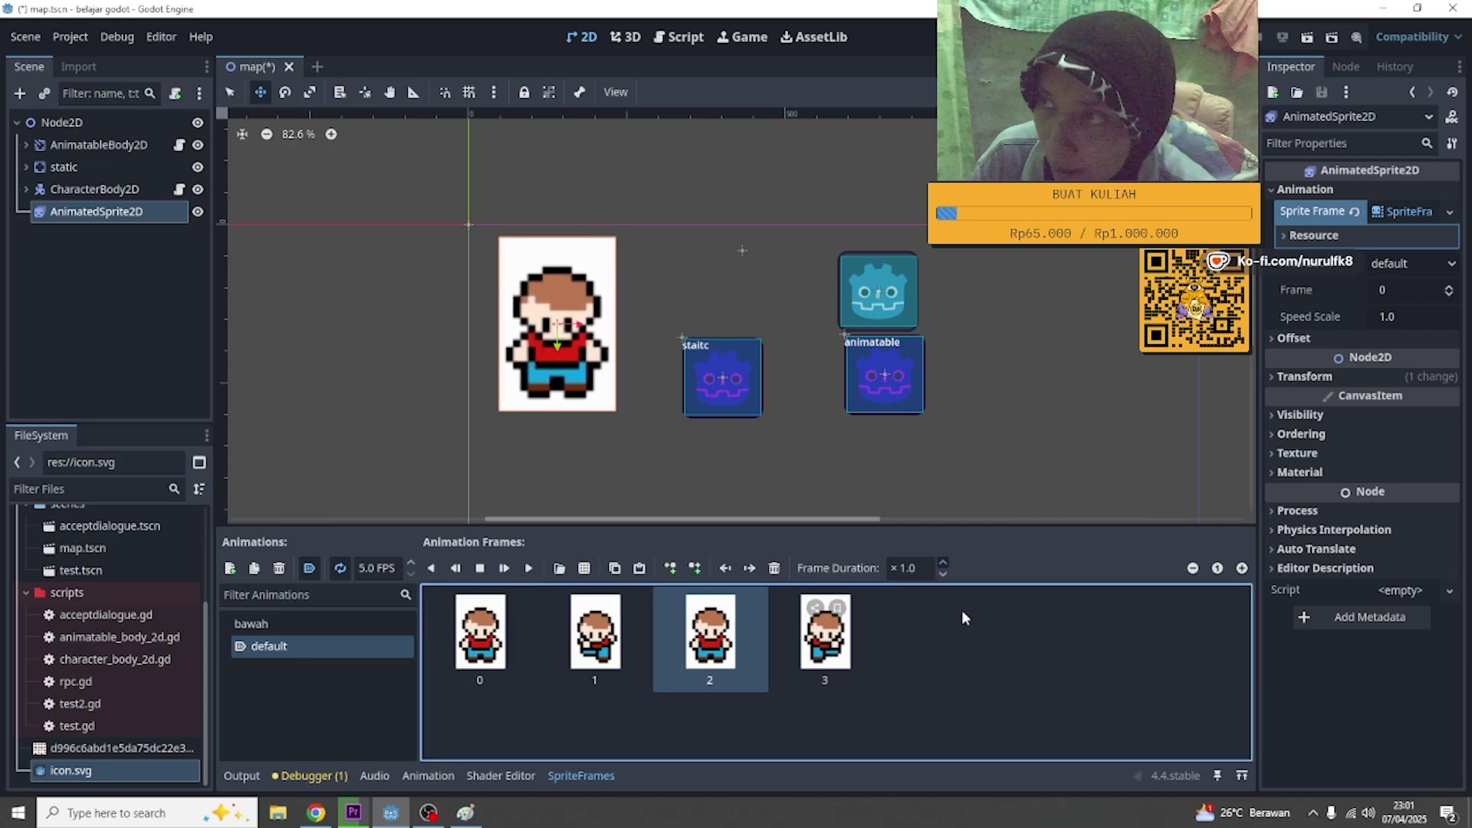
- Run the map scene, reposition the game window to view the character sprite, and close it
click(1308, 38)
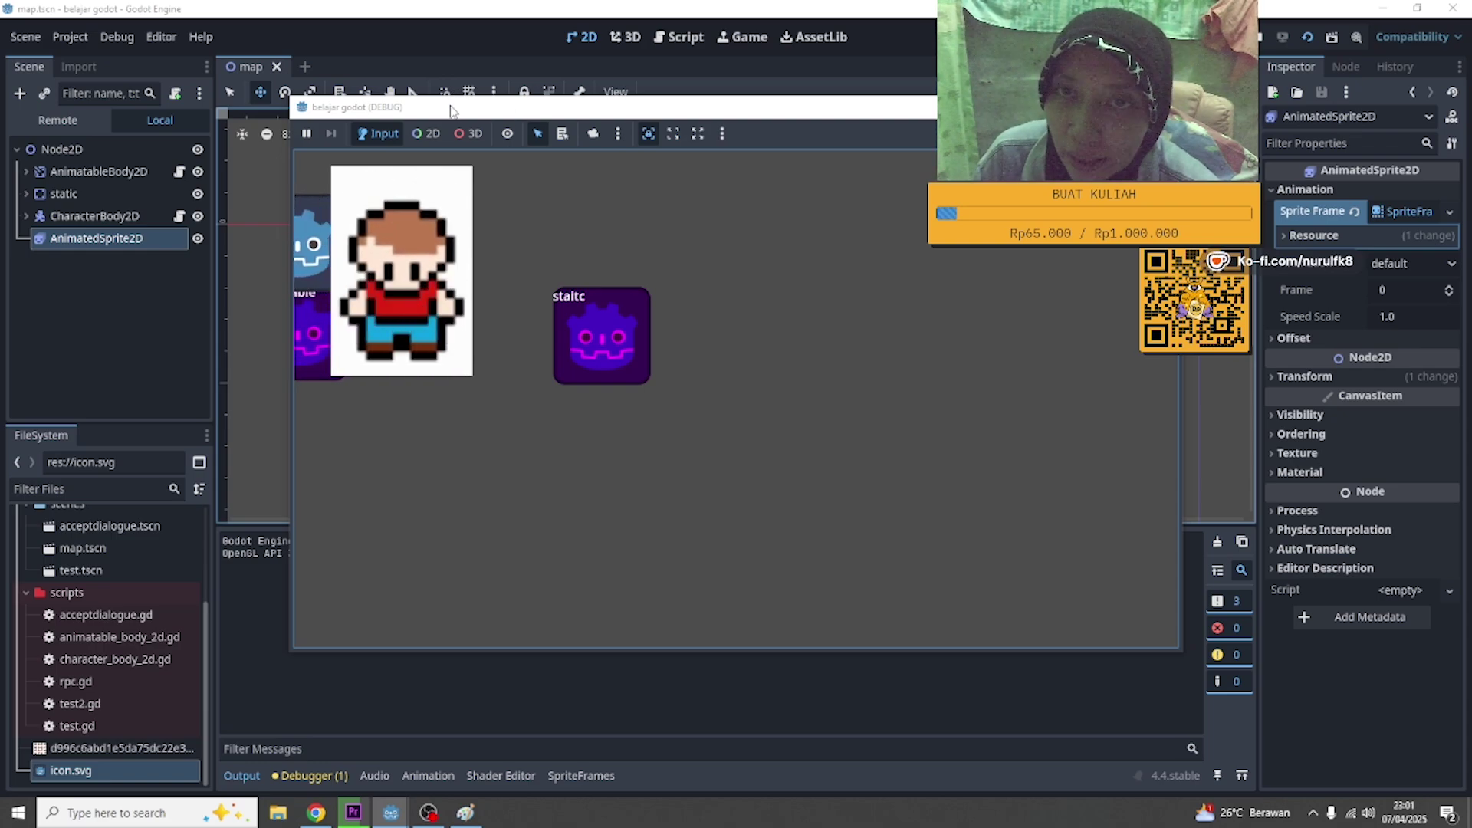
drag(450, 111, 621, 178)
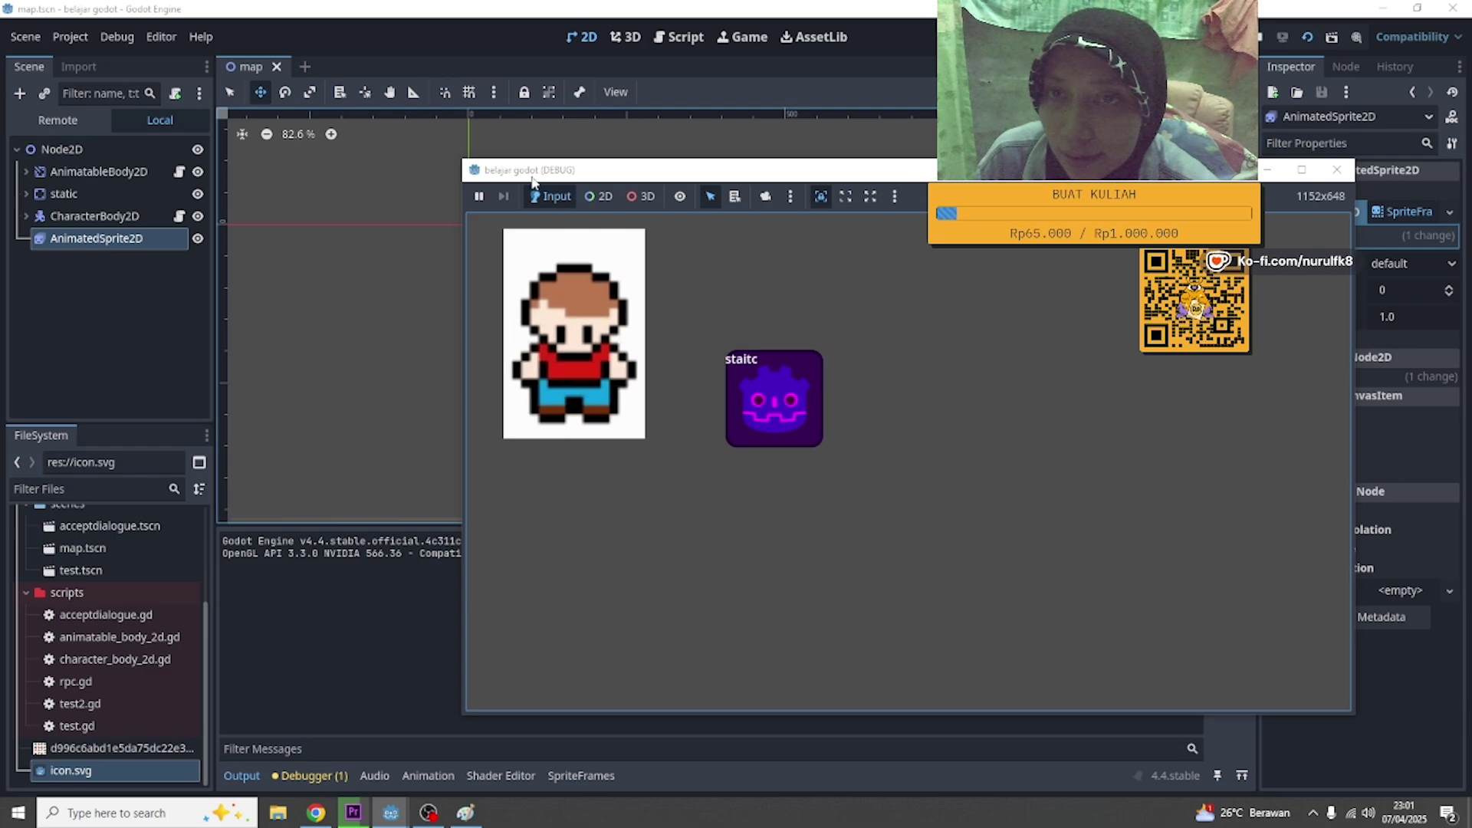
drag(599, 180, 303, 169)
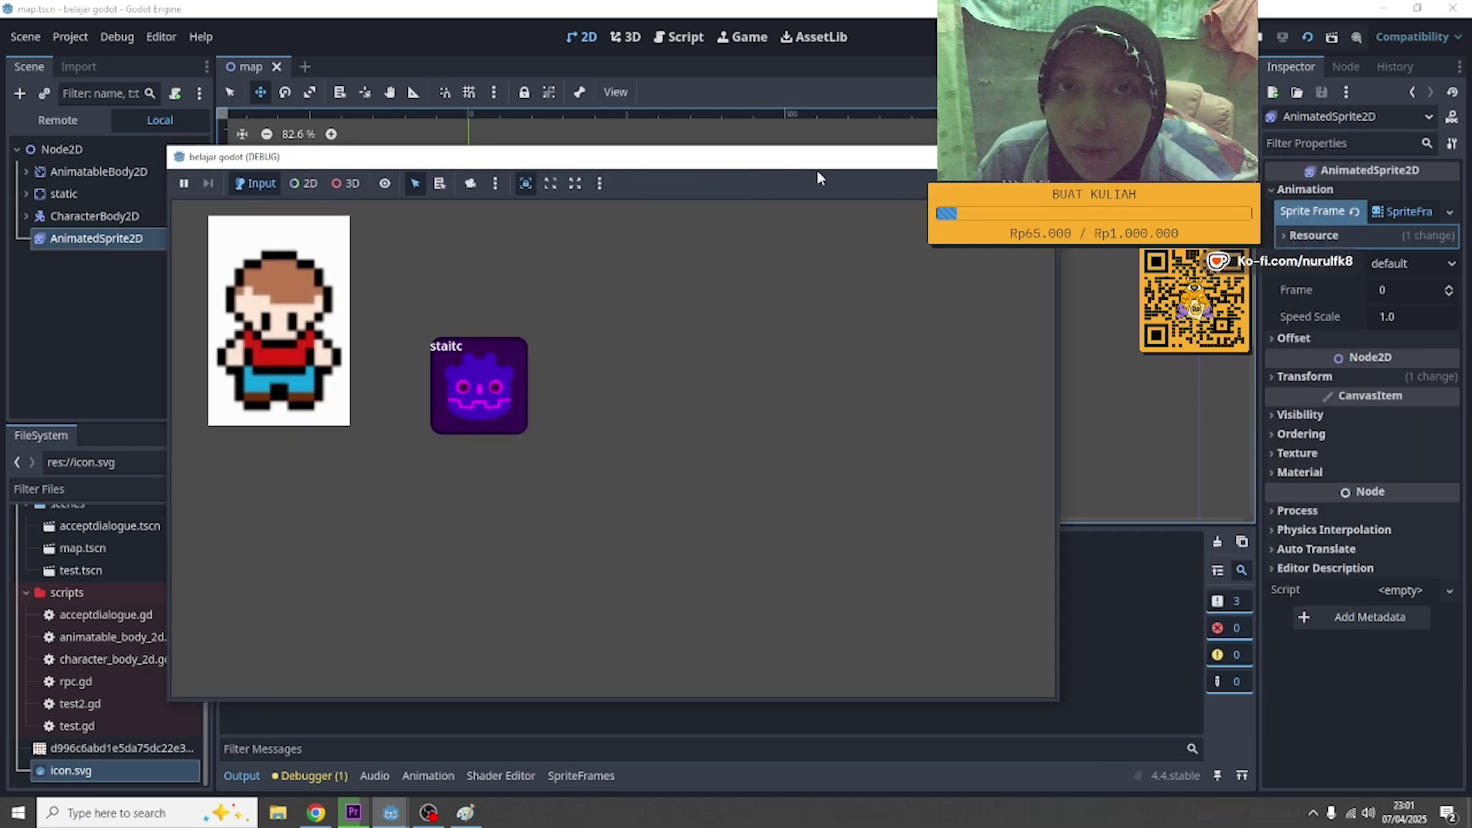
click(1040, 156)
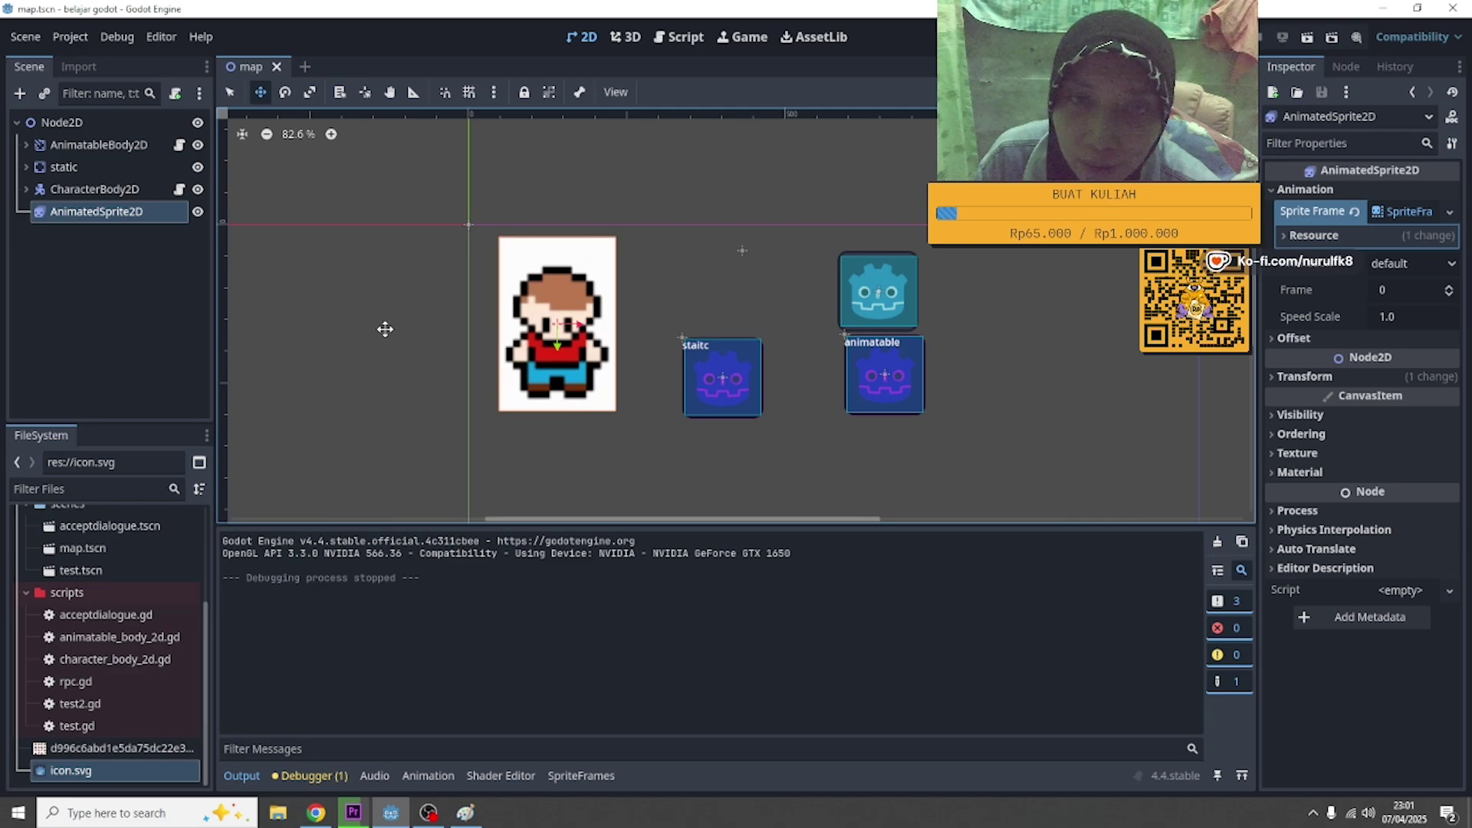
- Reopen the SpriteFrames of the AnimatedSprite2D node and delete every frame of the default animation except frame 0
click(68, 184)
click(68, 211)
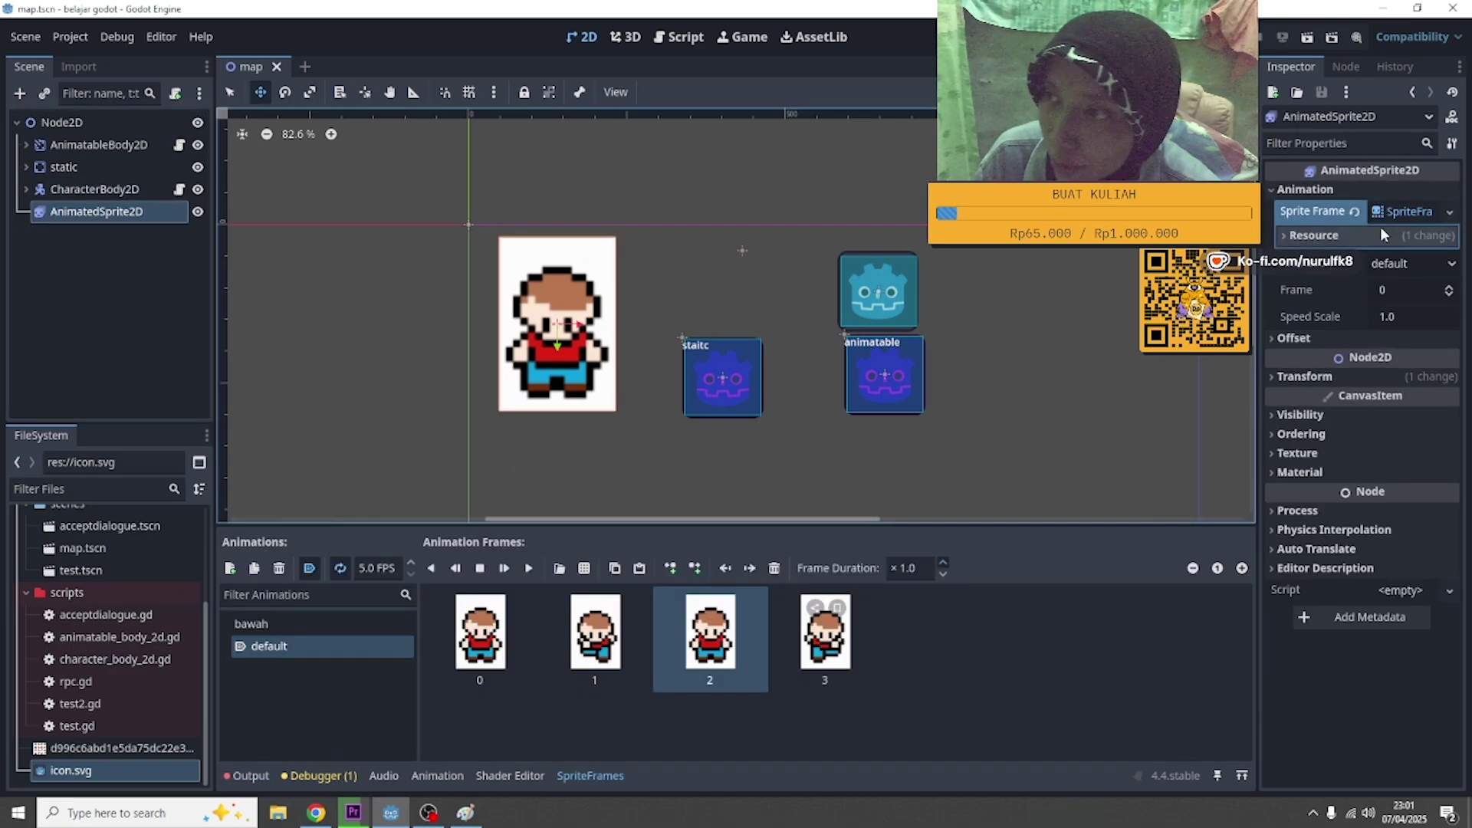
click(1399, 217)
click(1396, 214)
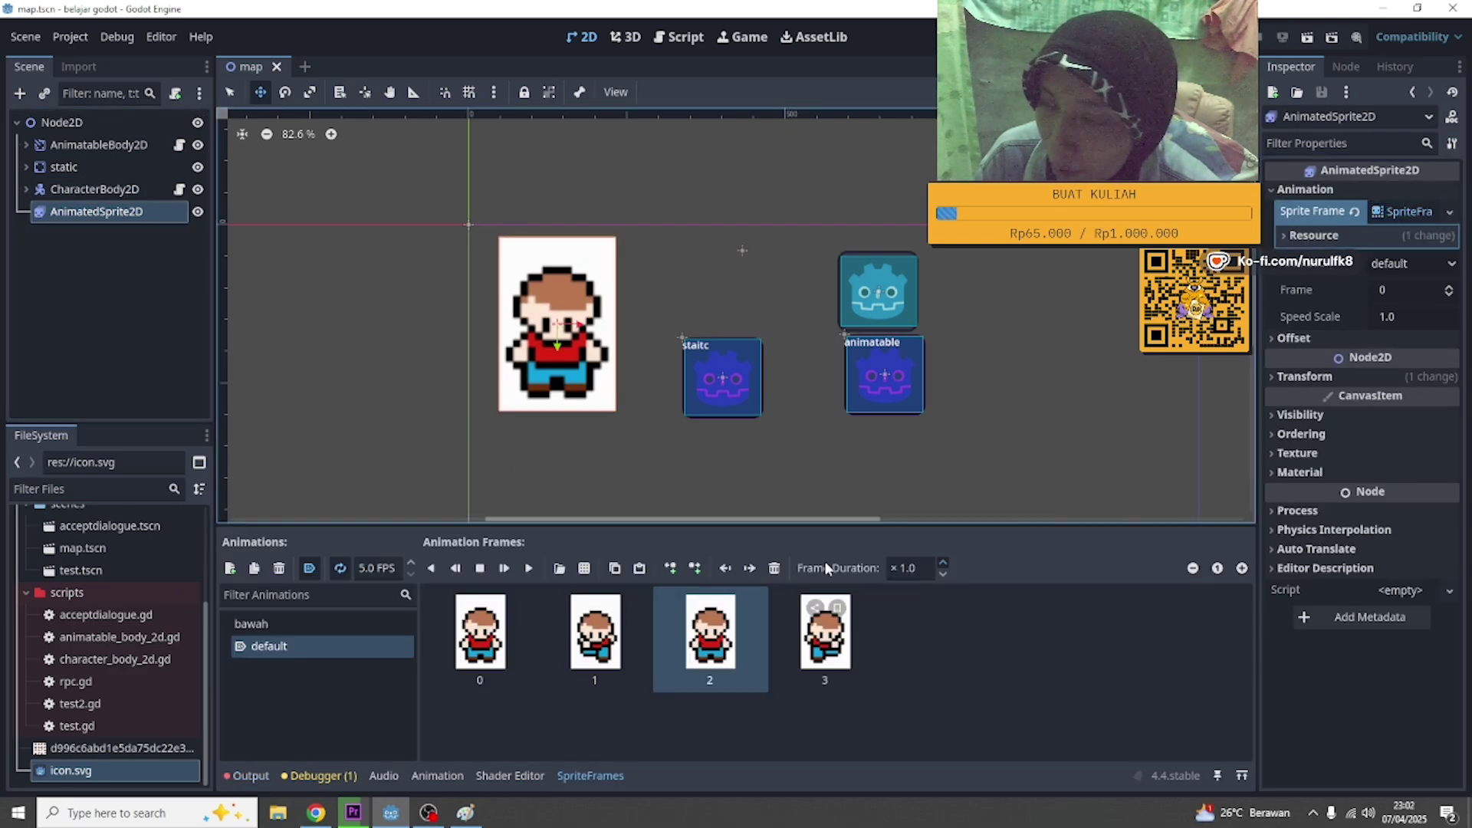
click(594, 630)
click(775, 568)
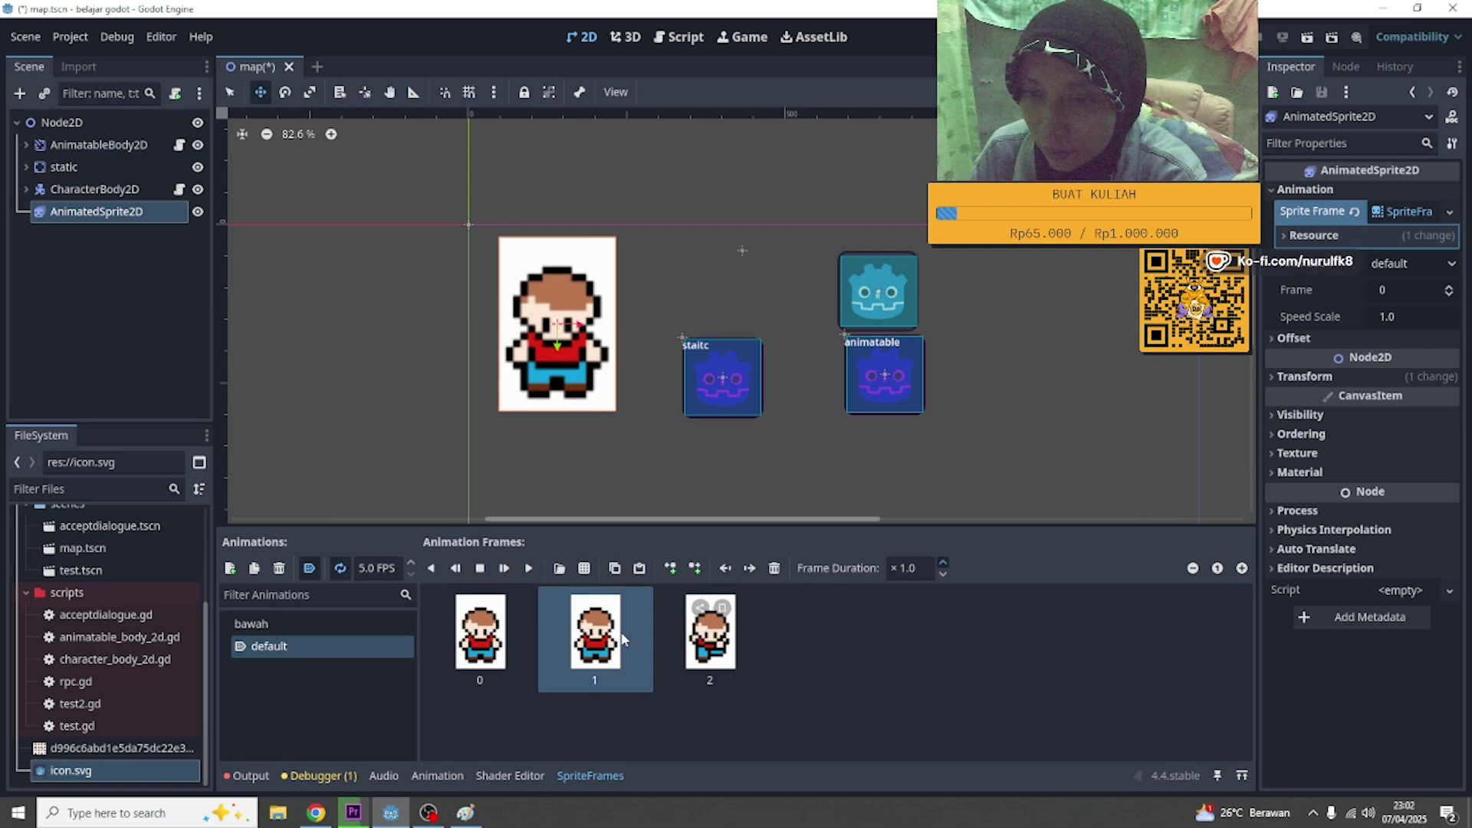
click(613, 636)
click(774, 569)
click(619, 639)
click(775, 569)
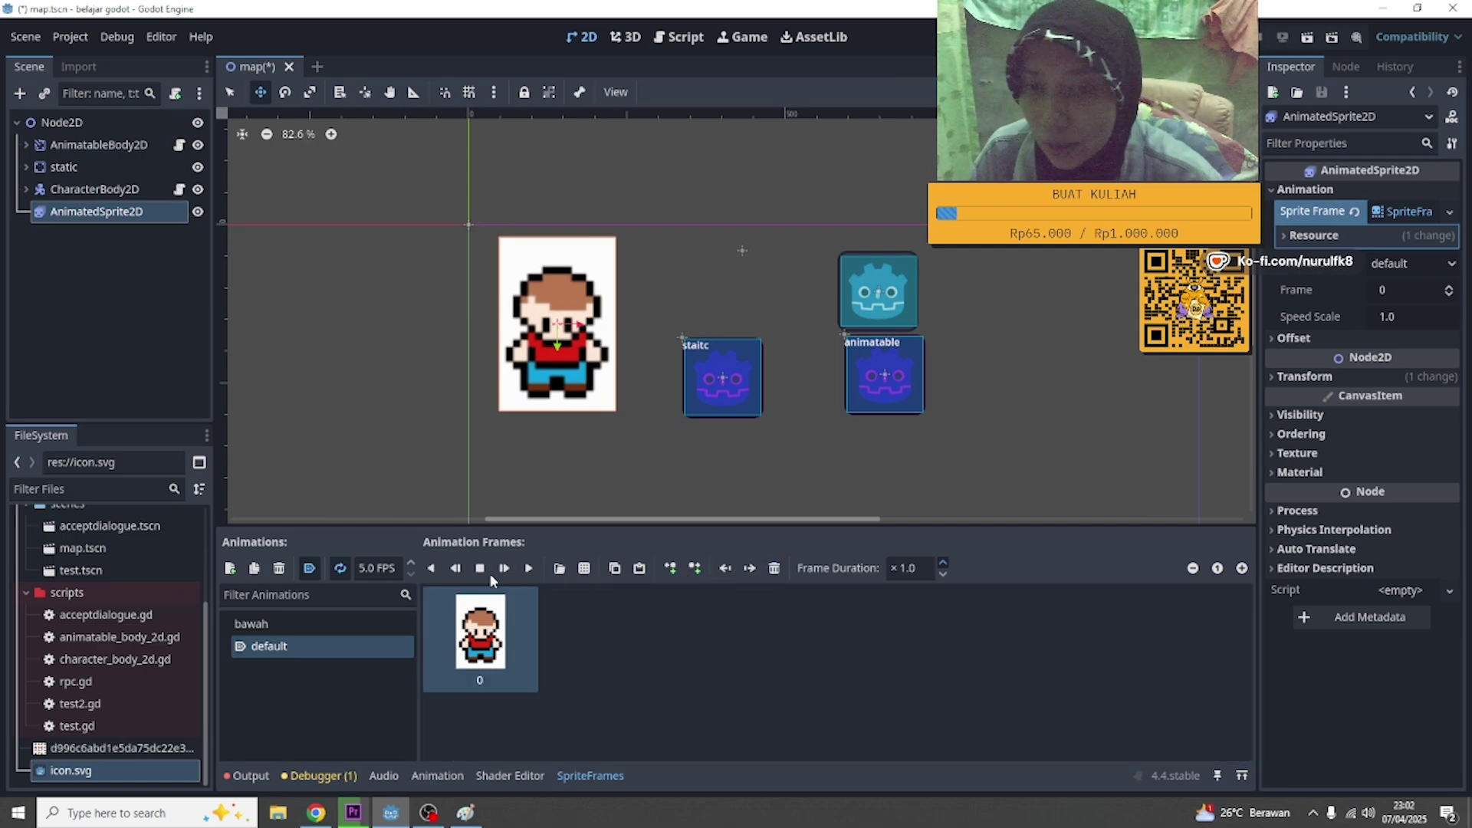
- Run the map scene again to test the single-frame default animation
click(1307, 38)
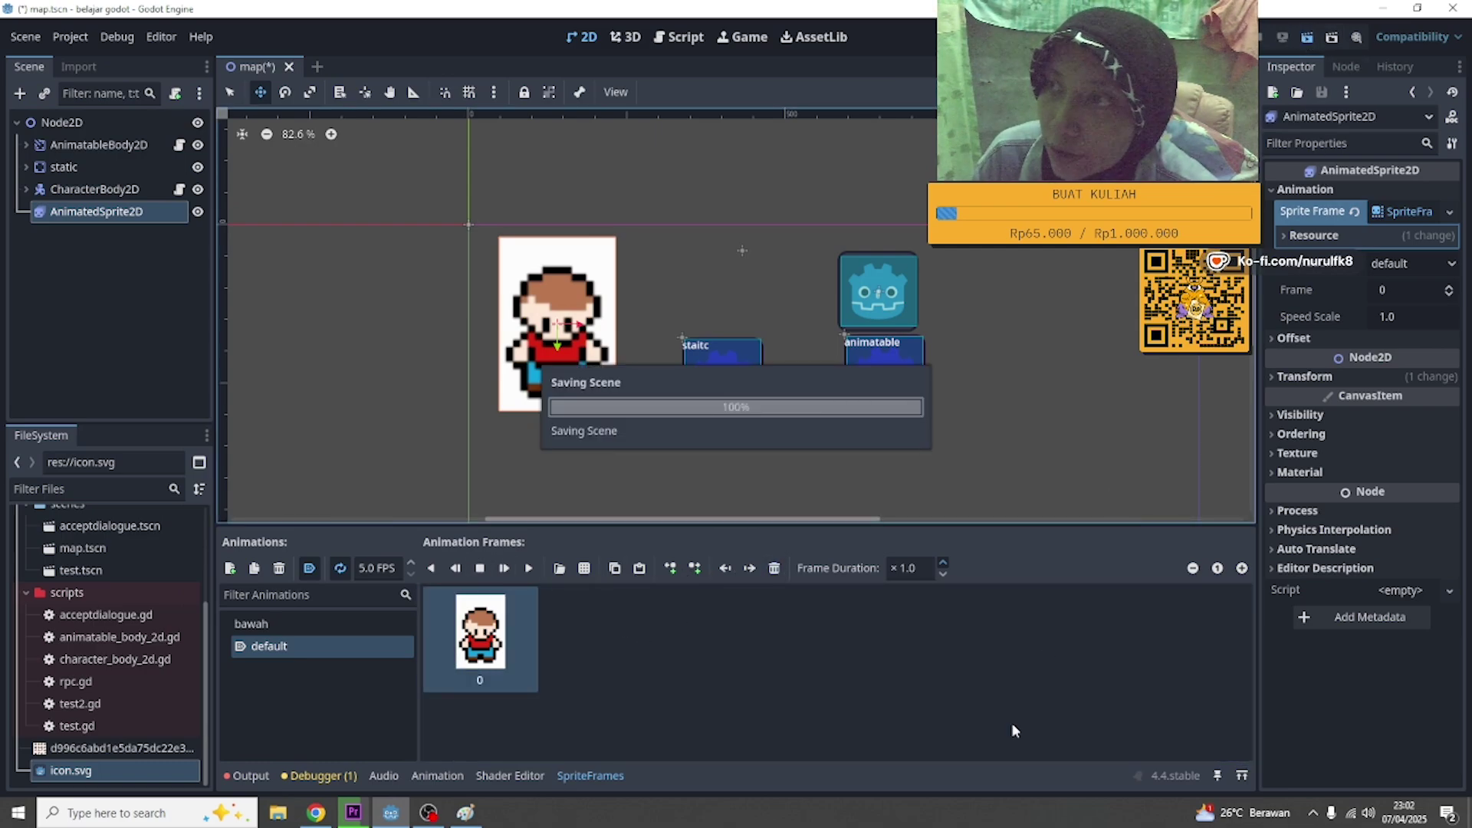